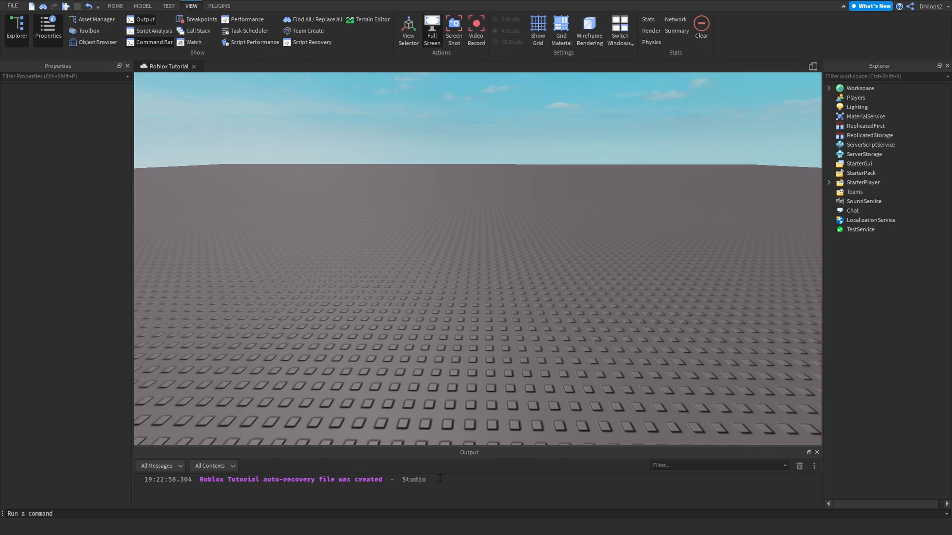
right_click(440, 479)
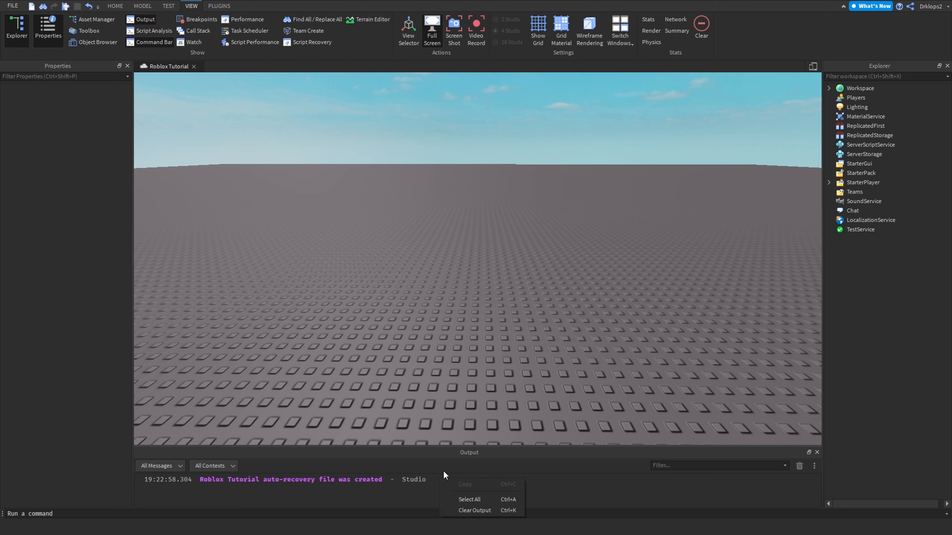
click(674, 292)
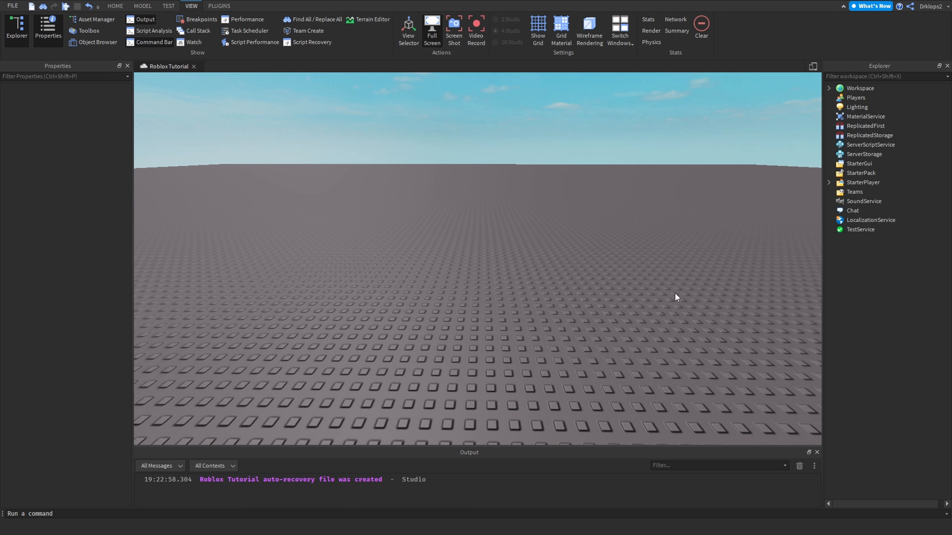
Step: Add a ScreenGui object under StarterGui
click(868, 164)
click(878, 164)
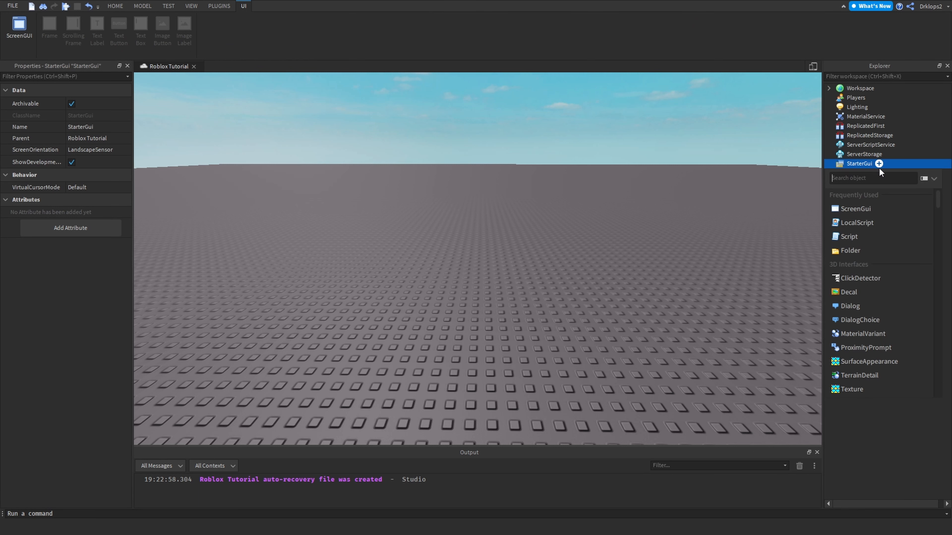
click(865, 208)
Step: Rename the new ScreenGui to Update Log
right_click(859, 174)
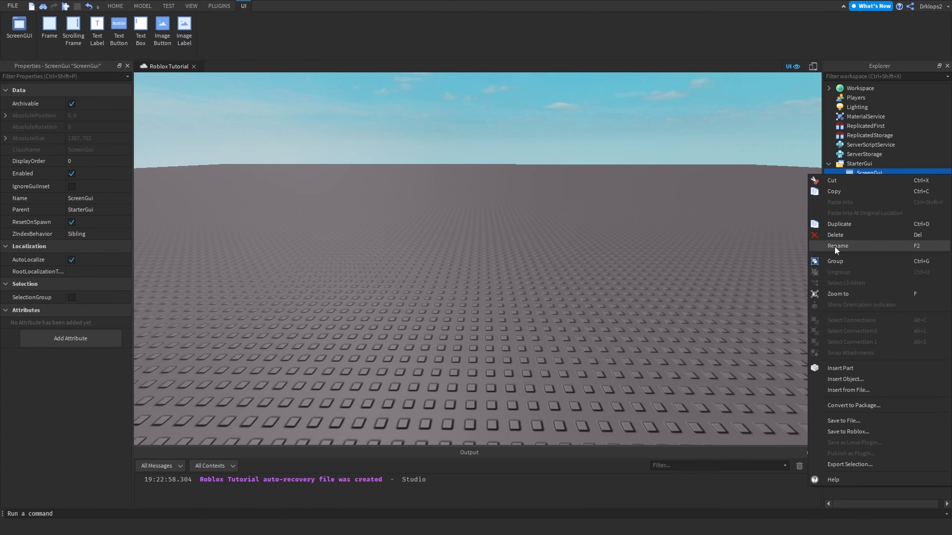
click(834, 247)
text(UpfateL)
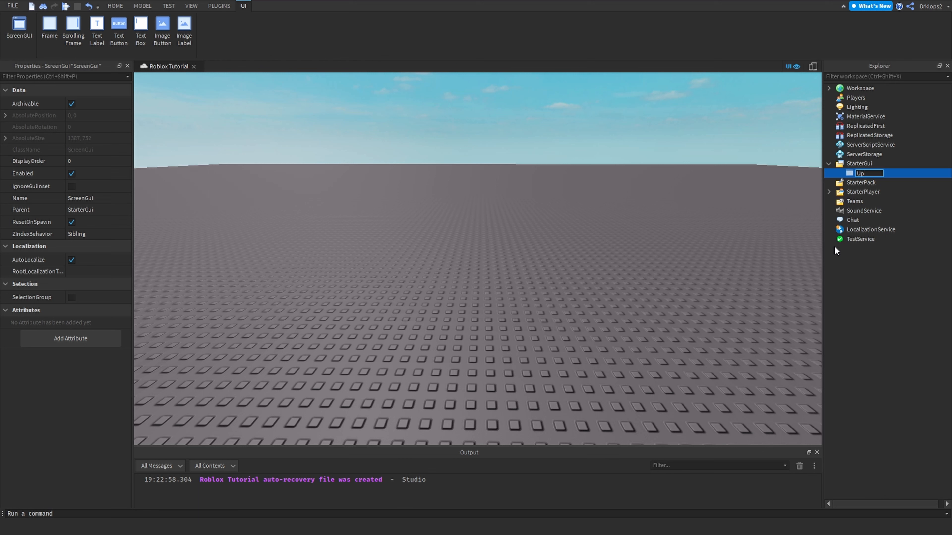
key(BackSpace)
key(BackSpace)
key(BackSpace)
key(BackSpace)
key(BackSpace)
text(date Log)
key(Return)
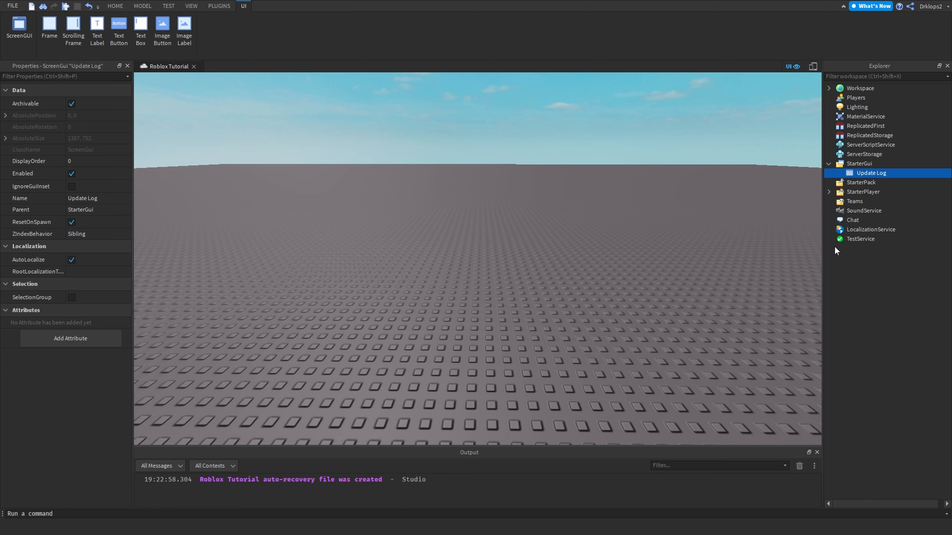
Step: Insert a Frame into the Update Log GUI, move it toward the middle, and enlarge it to about 481 x 665
click(893, 173)
click(852, 219)
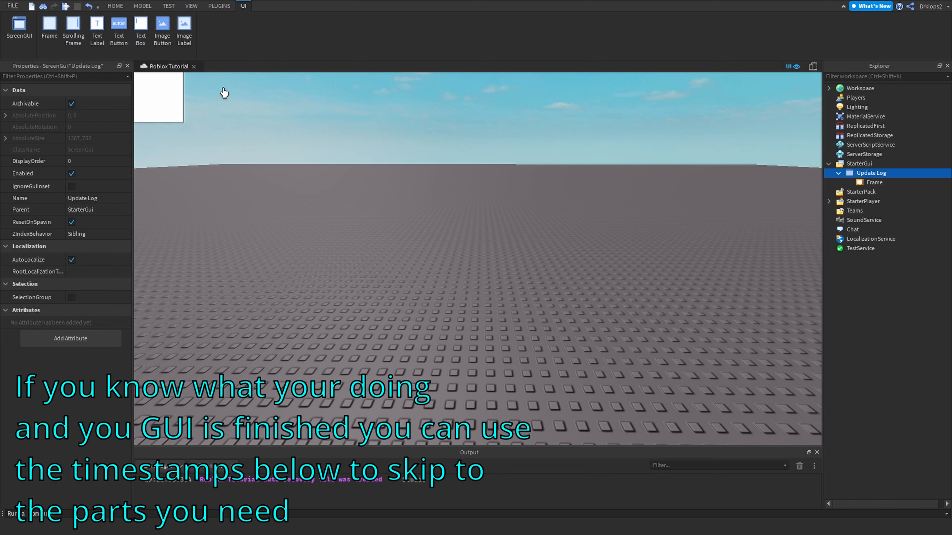
drag(176, 100, 353, 80)
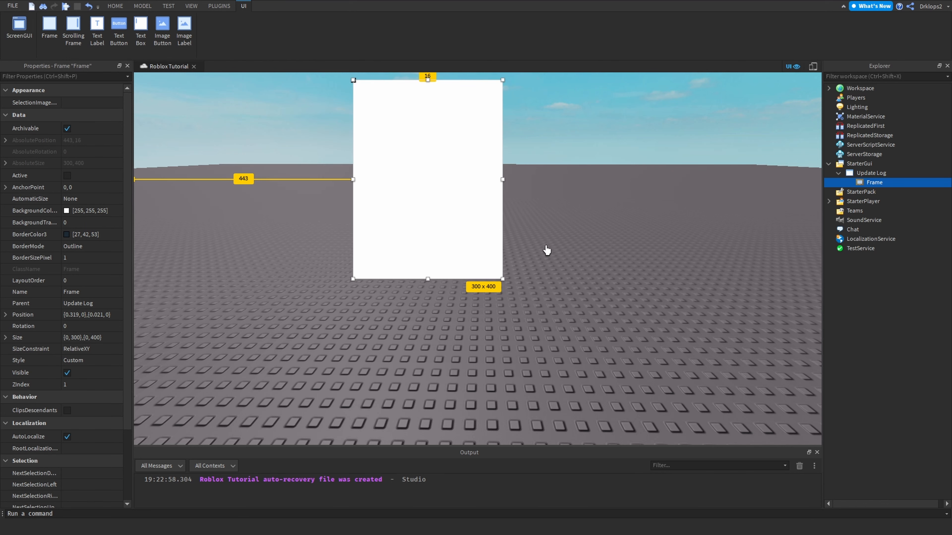
drag(503, 279, 592, 410)
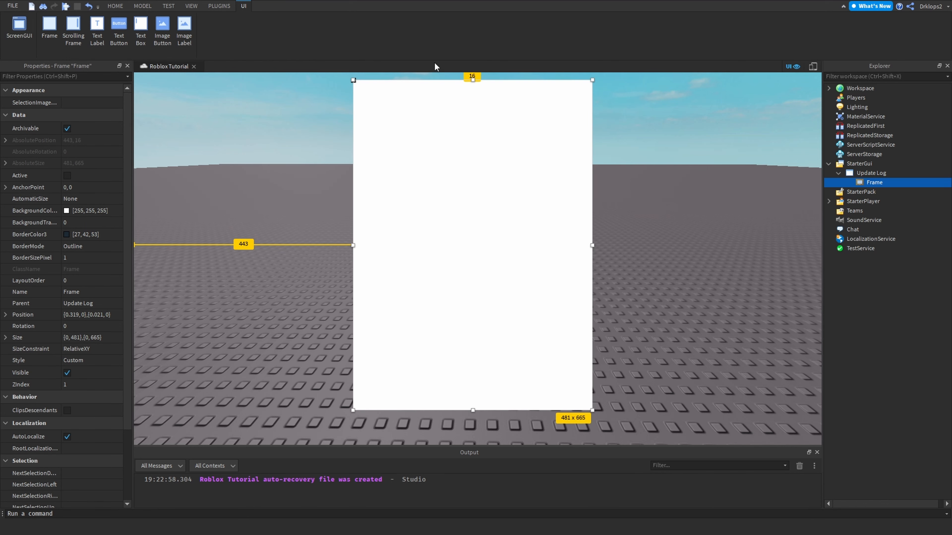
Step: Shrink the frame to about 432 x 564 and center it in the viewport
drag(472, 80, 473, 112)
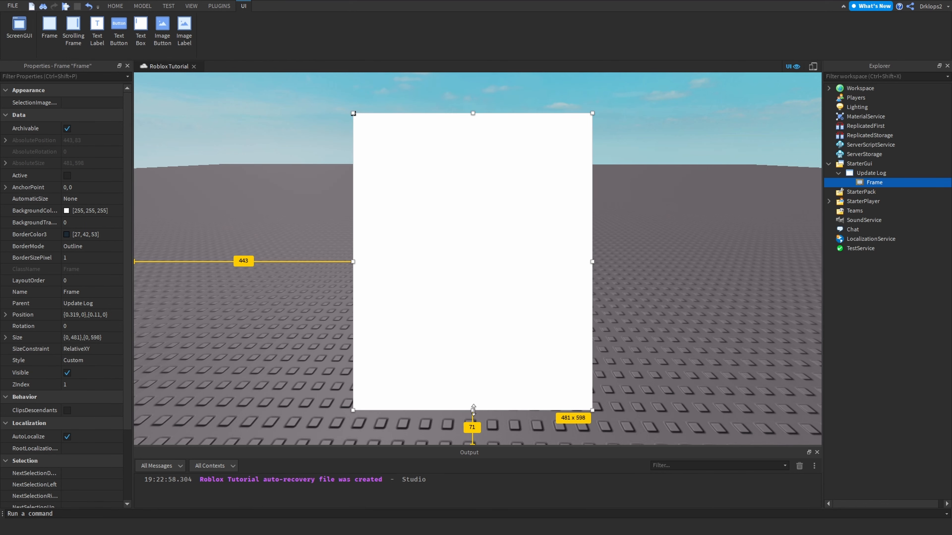
drag(473, 409, 474, 394)
mouse_move(482, 285)
mouse_down()
mouse_move(495, 295)
mouse_move(489, 290)
mouse_up()
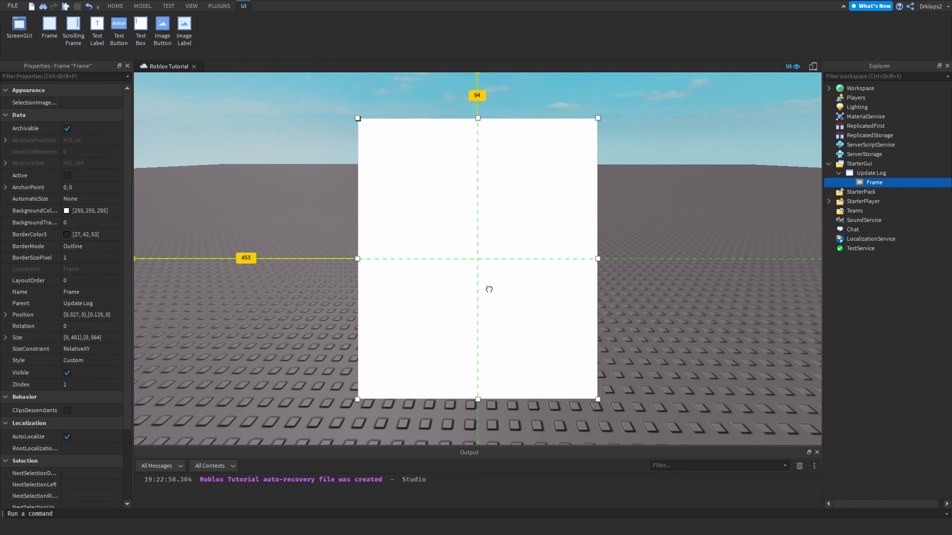
drag(357, 259, 374, 259)
drag(597, 263, 589, 259)
drag(506, 256, 503, 257)
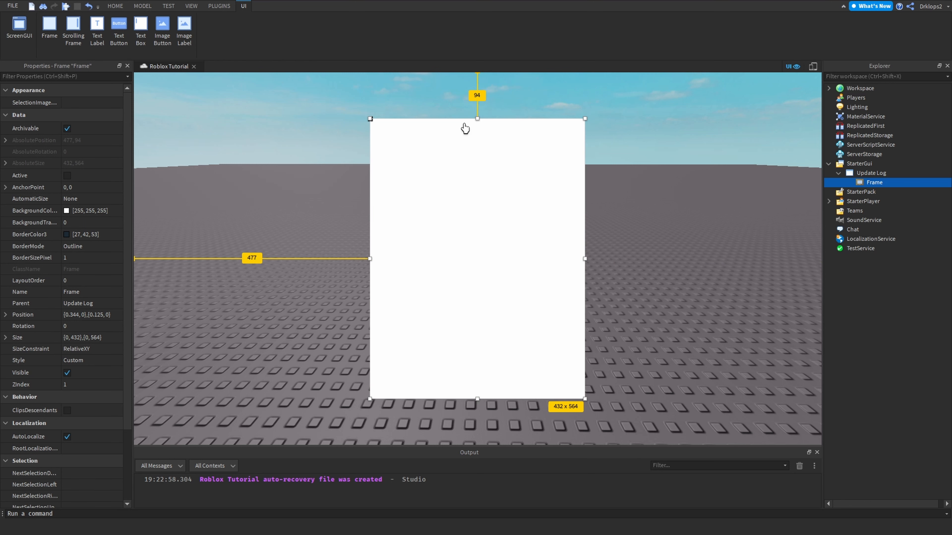
Step: Reduce the frame to about 416 x 519, re-center it in the viewport, and deselect it
drag(477, 119, 477, 140)
drag(488, 240, 490, 231)
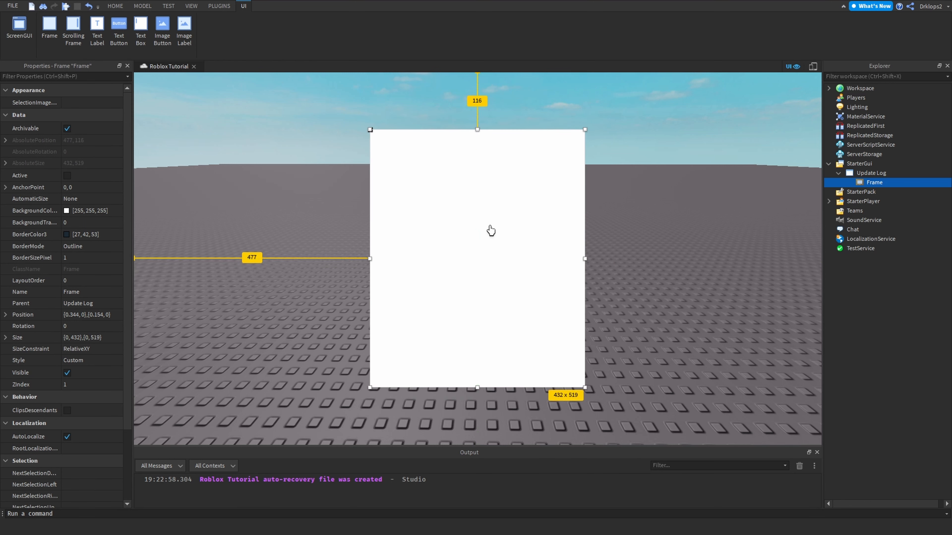
drag(585, 258, 576, 259)
mouse_move(501, 259)
mouse_down()
mouse_move(665, 213)
mouse_move(730, 257)
mouse_move(577, 267)
mouse_move(491, 258)
mouse_up()
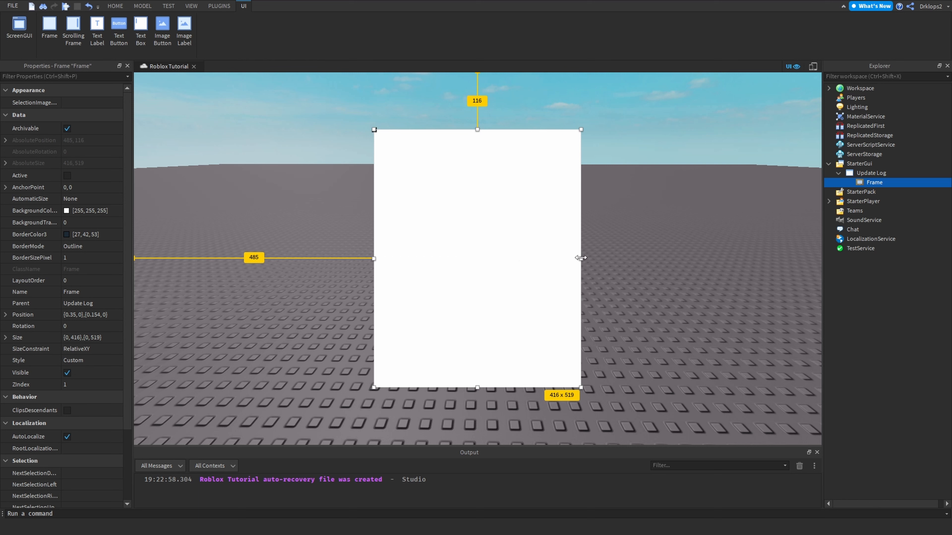
drag(460, 231, 460, 233)
click(663, 230)
Step: Set the frame's background color to gray, RGB 138, 138, 138
click(887, 183)
click(66, 211)
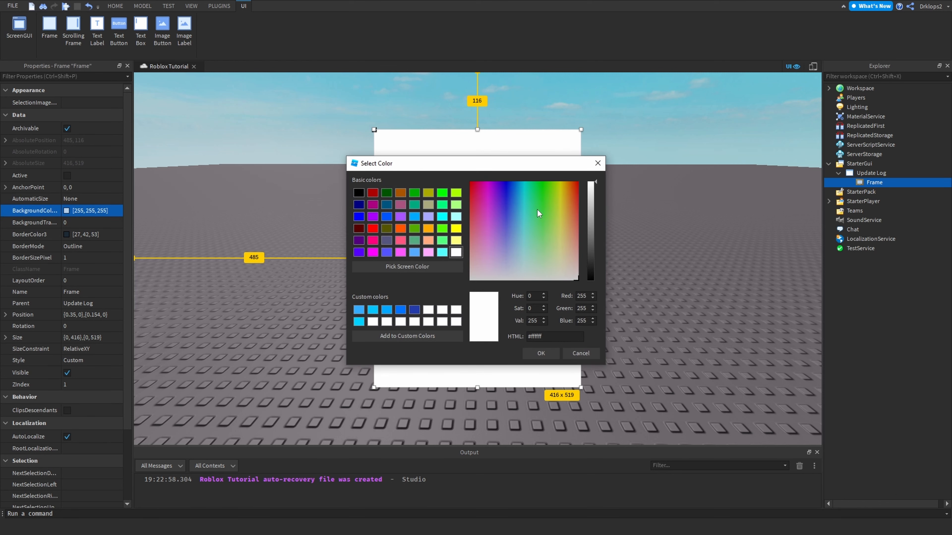
mouse_move(600, 238)
mouse_down()
mouse_move(590, 251)
mouse_move(593, 227)
mouse_up()
click(542, 352)
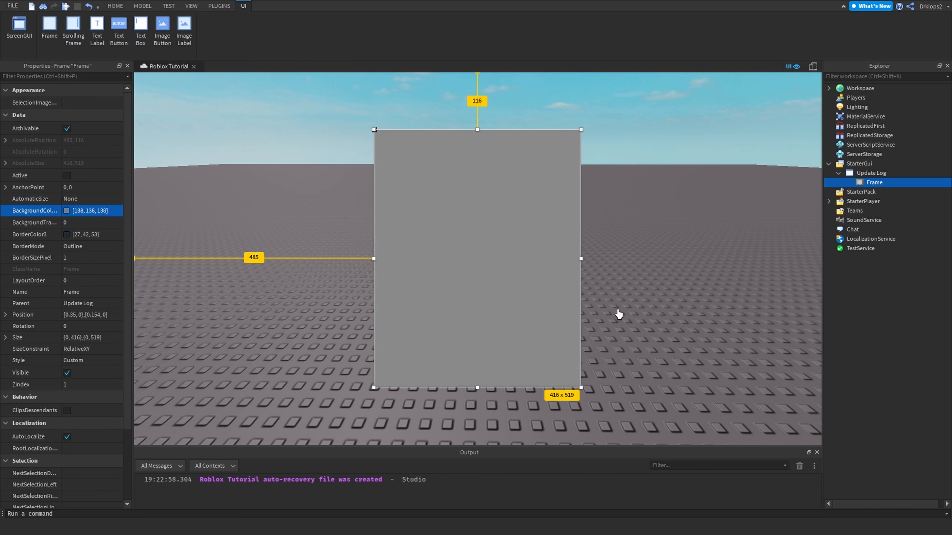
Step: Add a UICorner object to the Frame
click(886, 183)
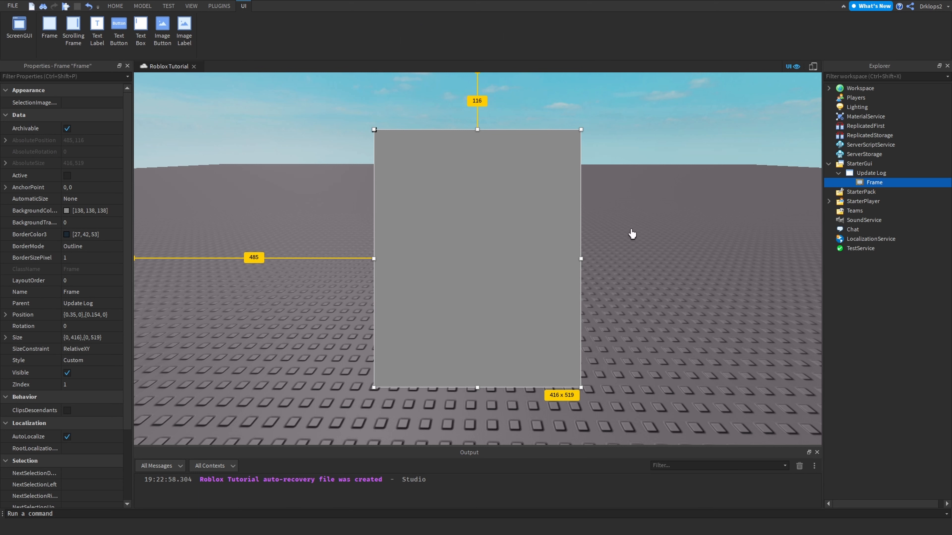
click(880, 183)
click(889, 182)
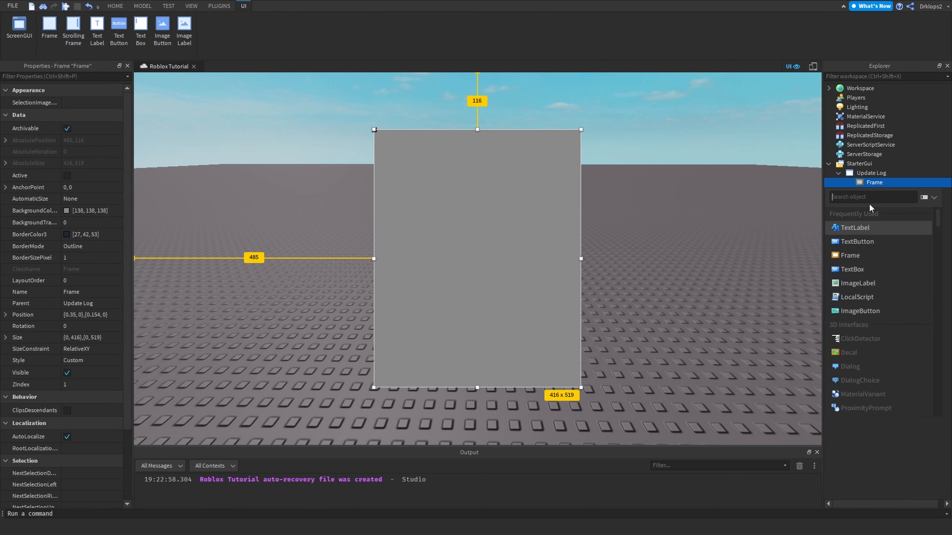
text(ui)
click(872, 214)
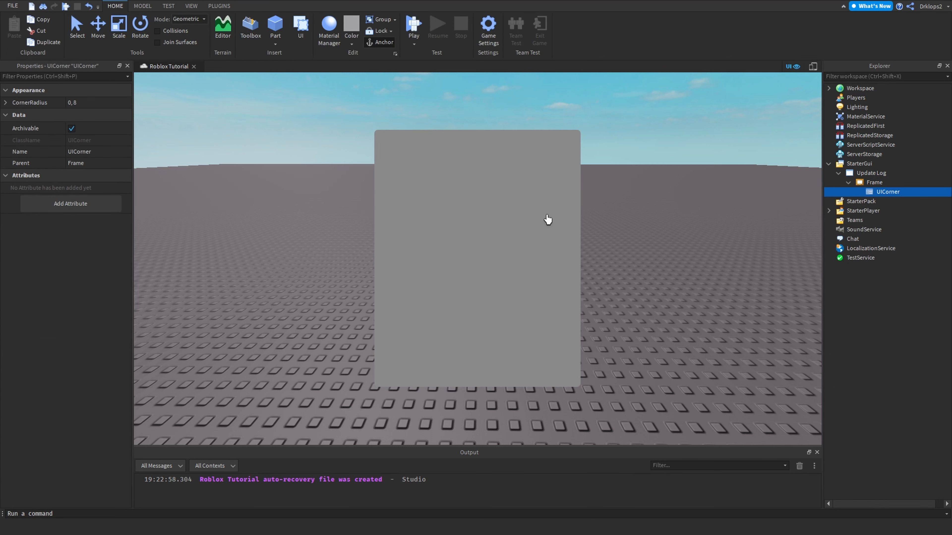
Step: Set the UICorner's CornerRadius to 0, 15
click(90, 102)
click(81, 102)
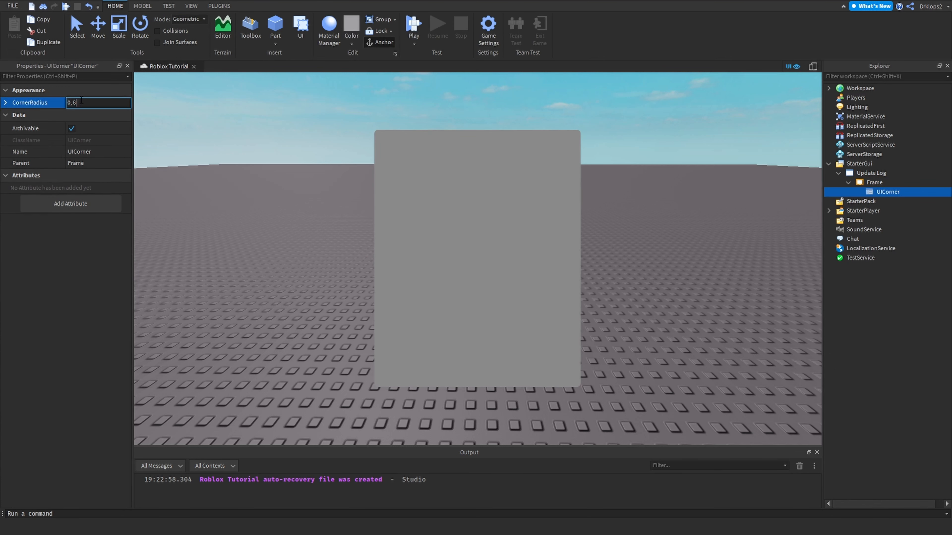
text(15)
key(Return)
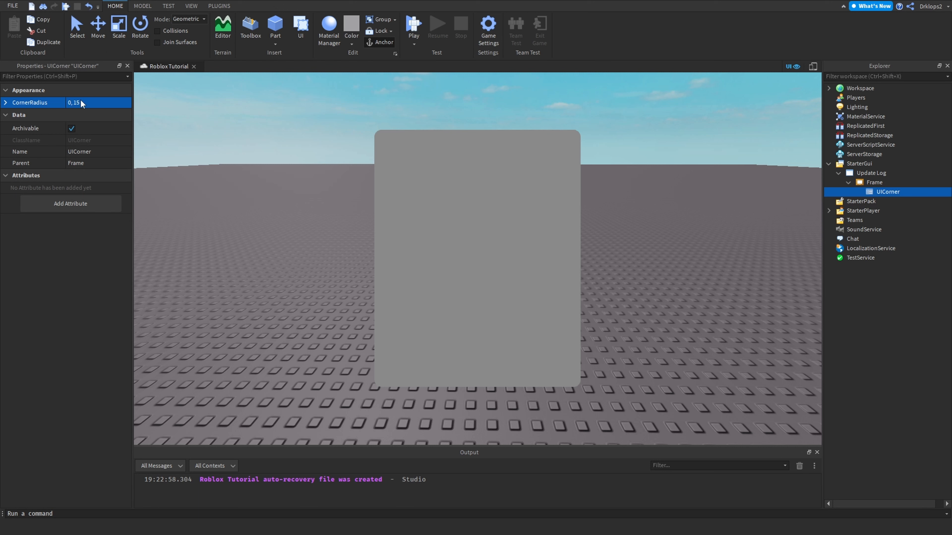
click(266, 122)
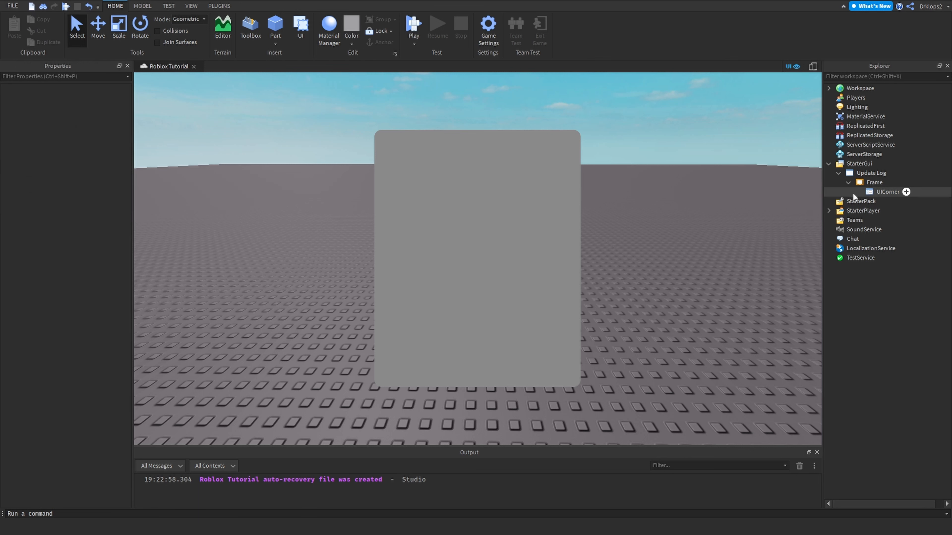
Step: Add a UIStroke object to the Frame
click(875, 183)
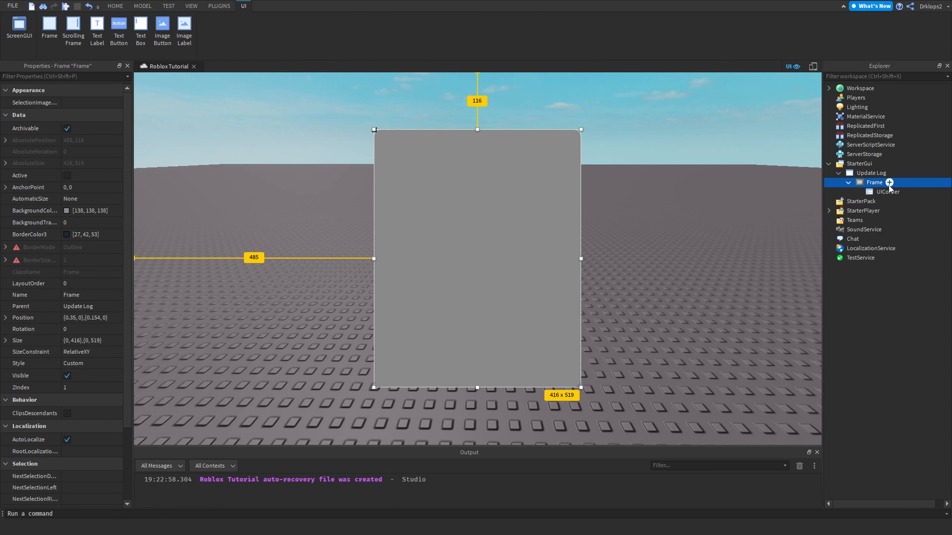
click(881, 193)
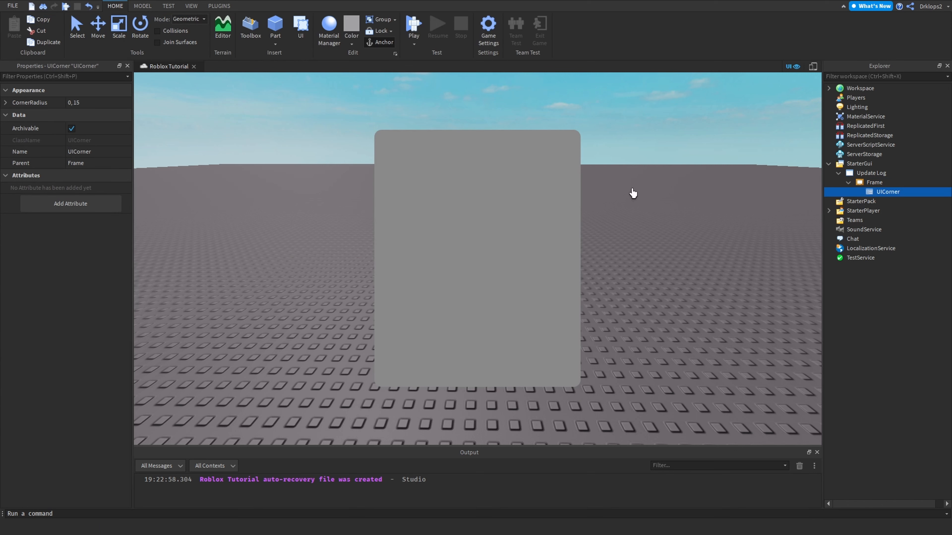
click(878, 183)
click(888, 183)
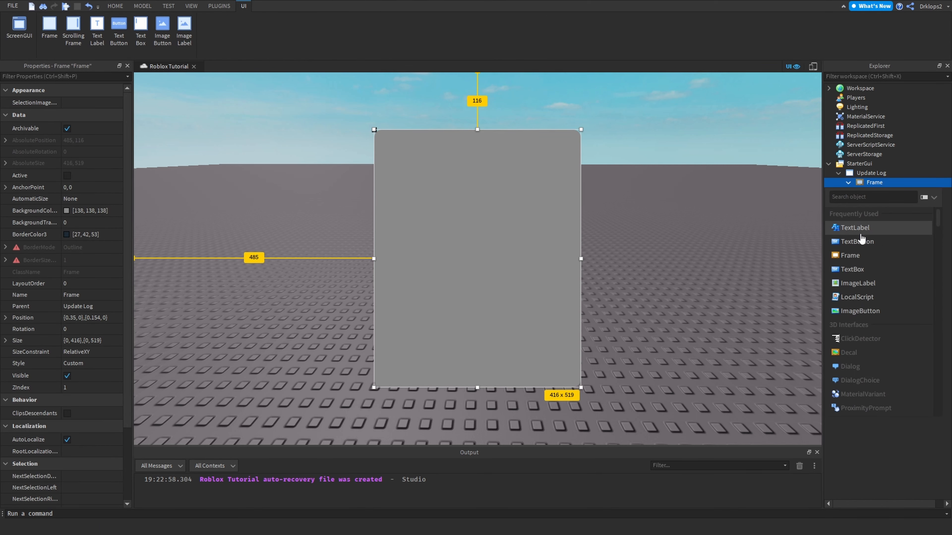
click(893, 165)
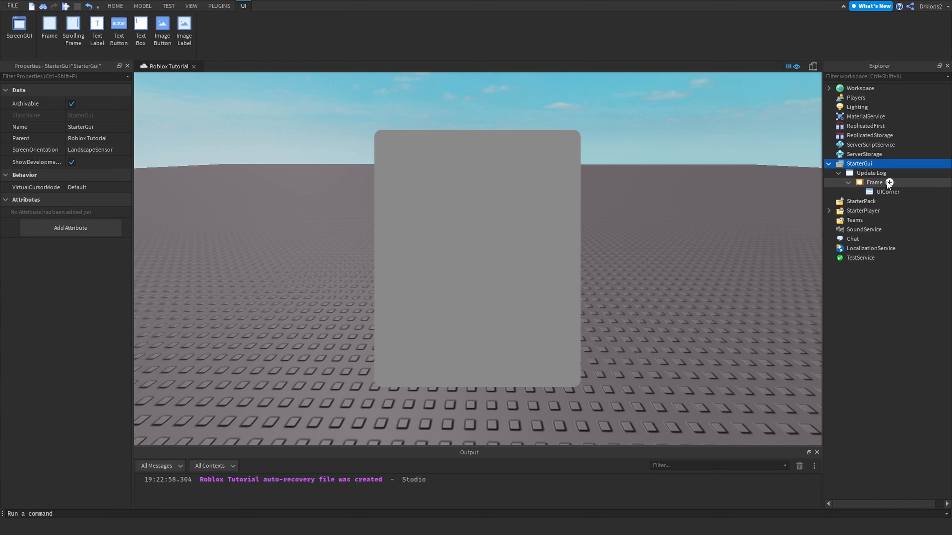
click(889, 183)
text(ui)
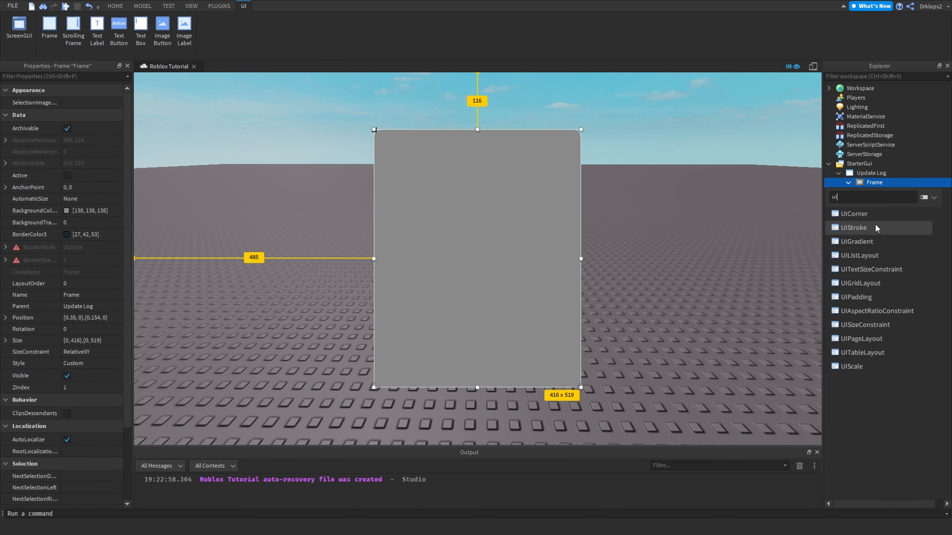
click(854, 230)
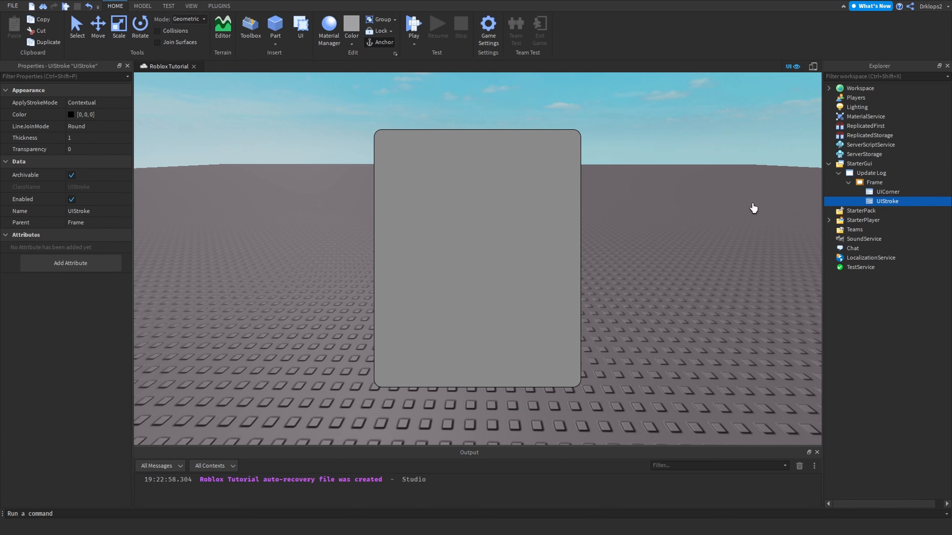
Step: Set the UIStroke's thickness to 5 and deselect it
click(90, 138)
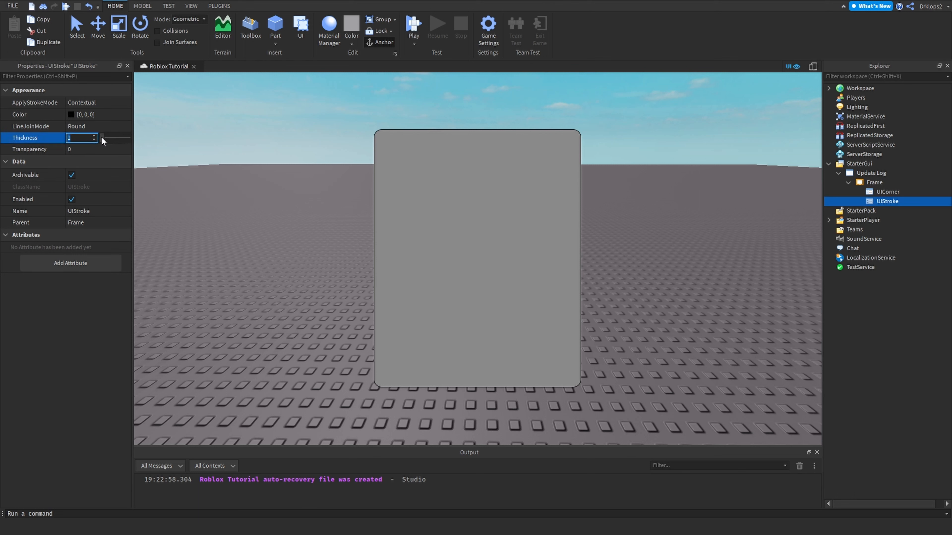
drag(101, 138, 106, 138)
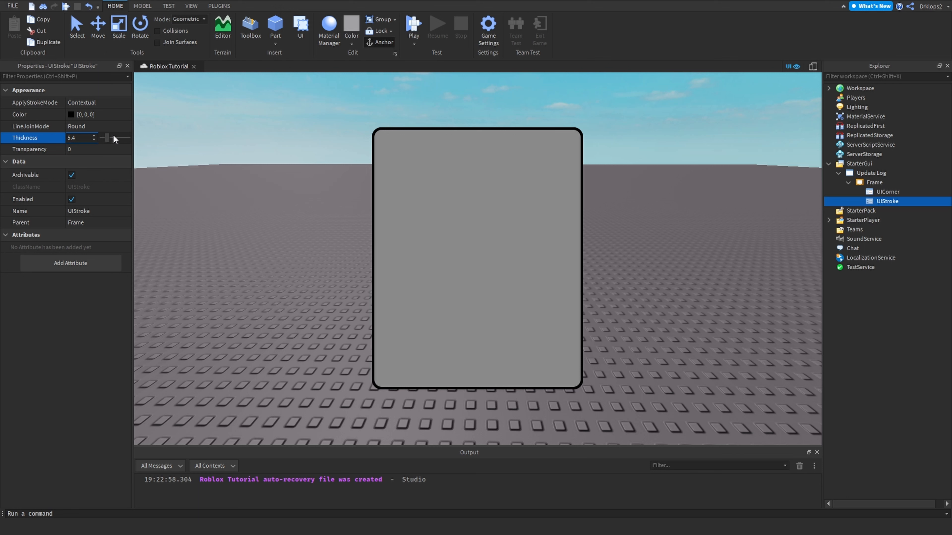
click(79, 138)
key(BackSpace)
key(BackSpace)
key(Return)
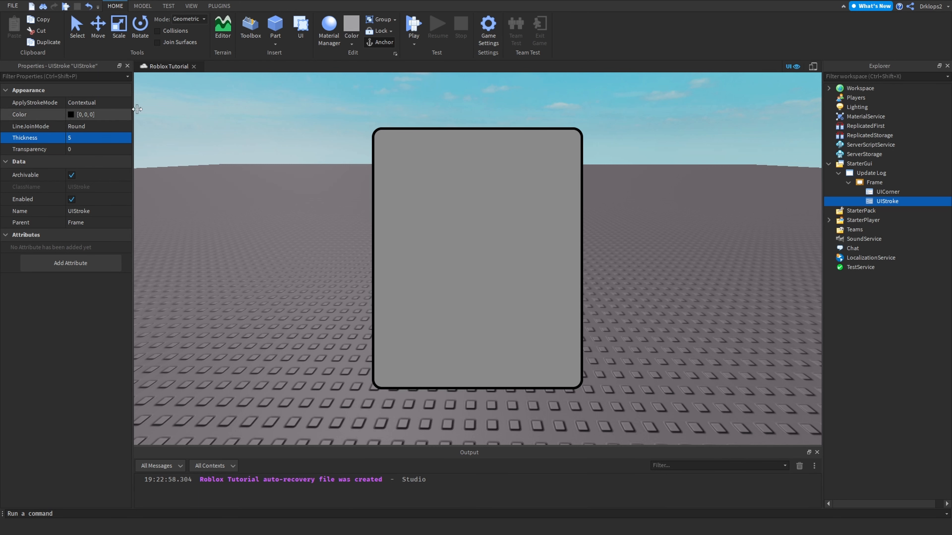
click(265, 102)
Step: Preview the frame in the iPhone 6 device emulator, and return to the normal viewport
mouse_move(267, 101)
right_down()
mouse_move(280, 106)
mouse_move(268, 105)
right_up()
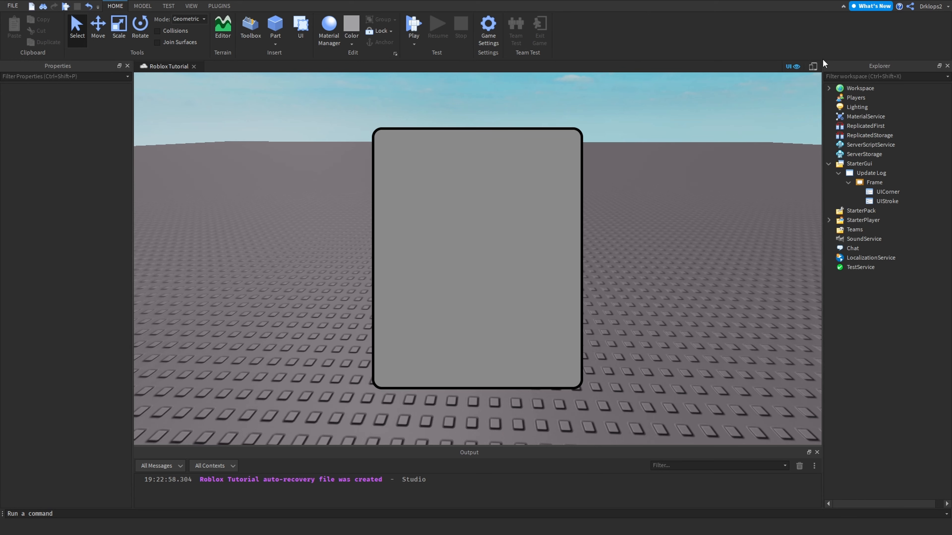
click(815, 66)
click(816, 65)
click(815, 65)
click(814, 65)
click(812, 66)
click(479, 77)
click(443, 135)
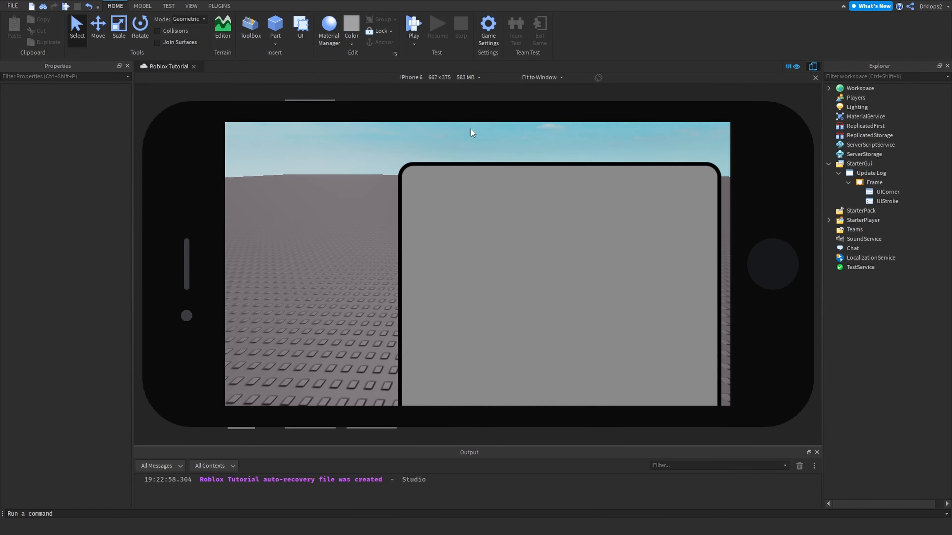
click(813, 66)
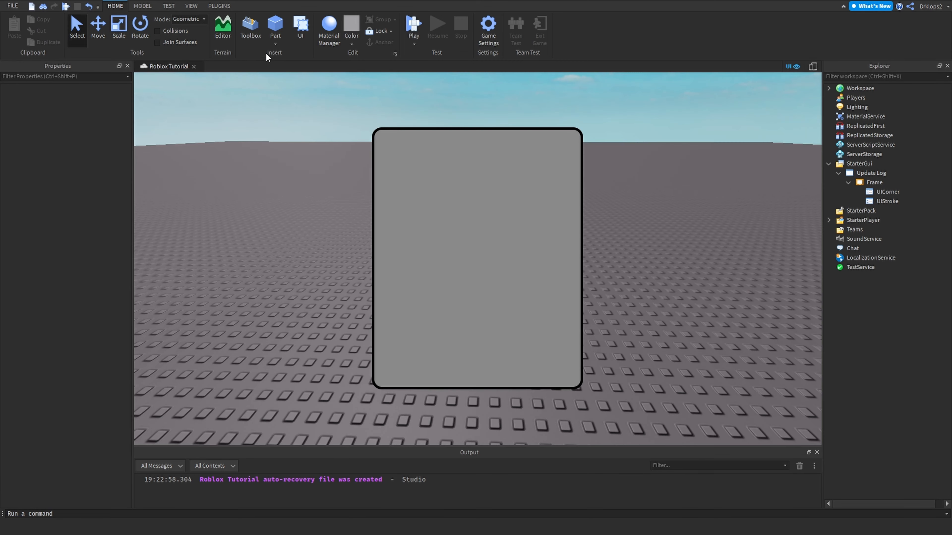
Step: Convert the Frame's position and size to scale units with AutoScale Lite's Unit Conversion
click(218, 5)
click(368, 33)
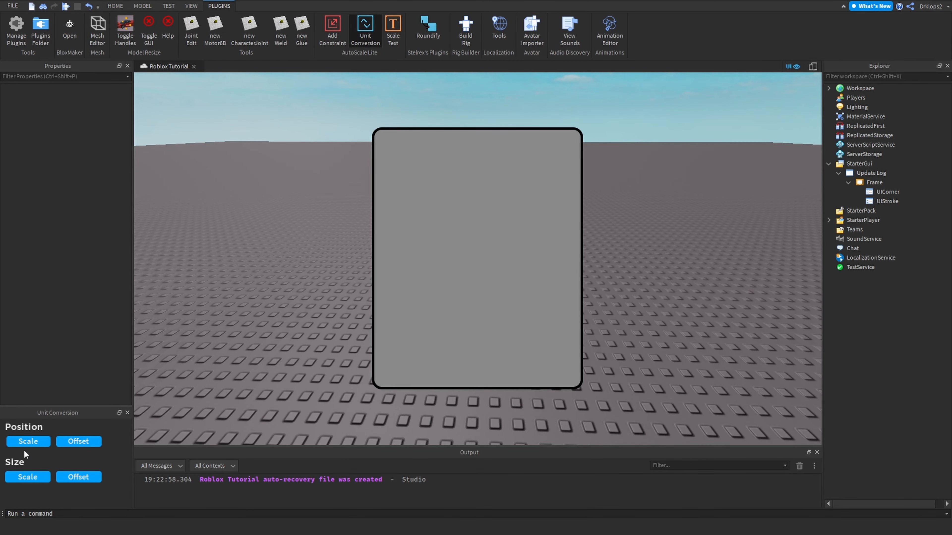
click(30, 441)
click(37, 480)
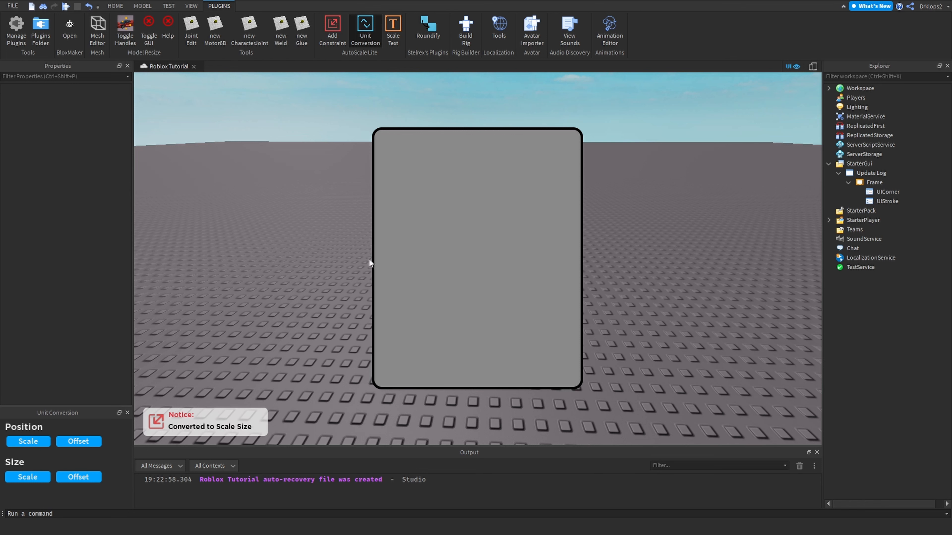
click(814, 67)
click(814, 66)
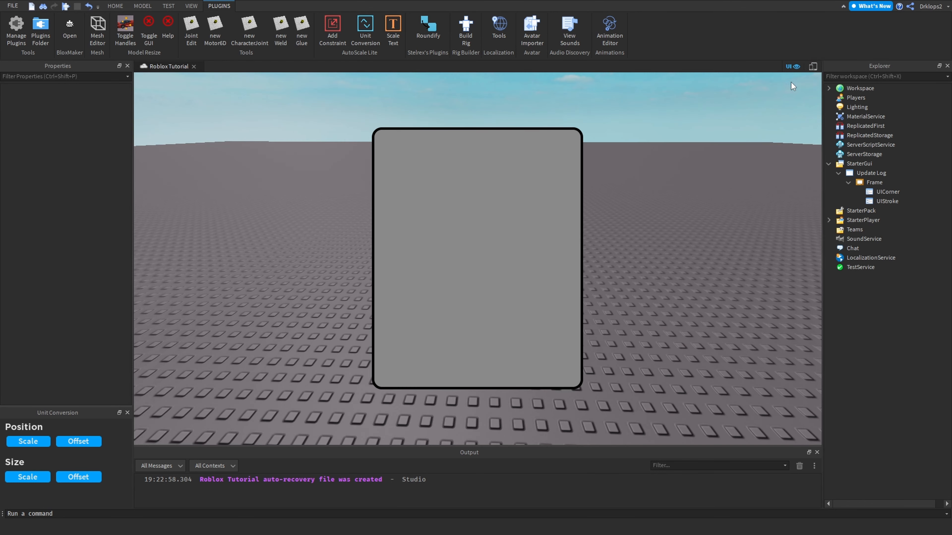
click(899, 183)
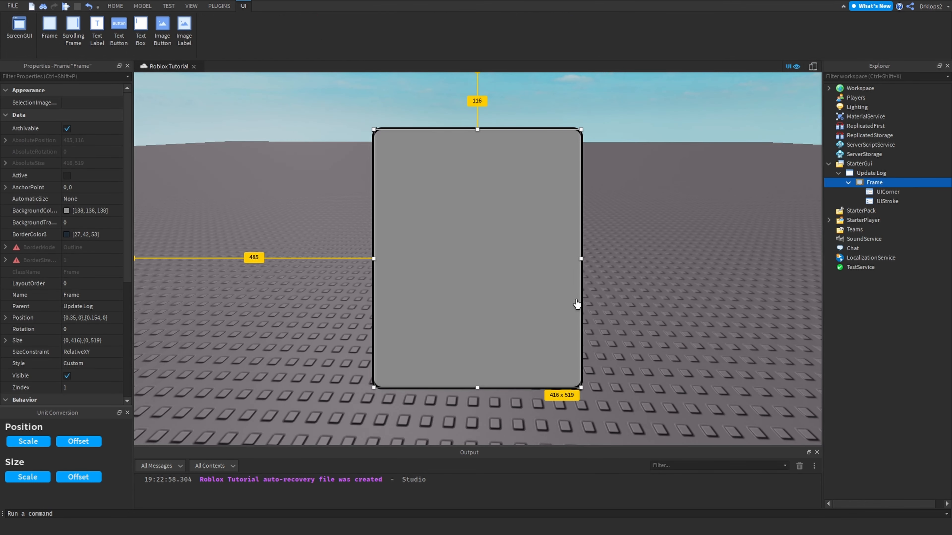
click(21, 443)
click(23, 478)
Step: Check the converted frame in the iPhone 6 device emulator, return to the normal viewport and deselect the frame
click(815, 65)
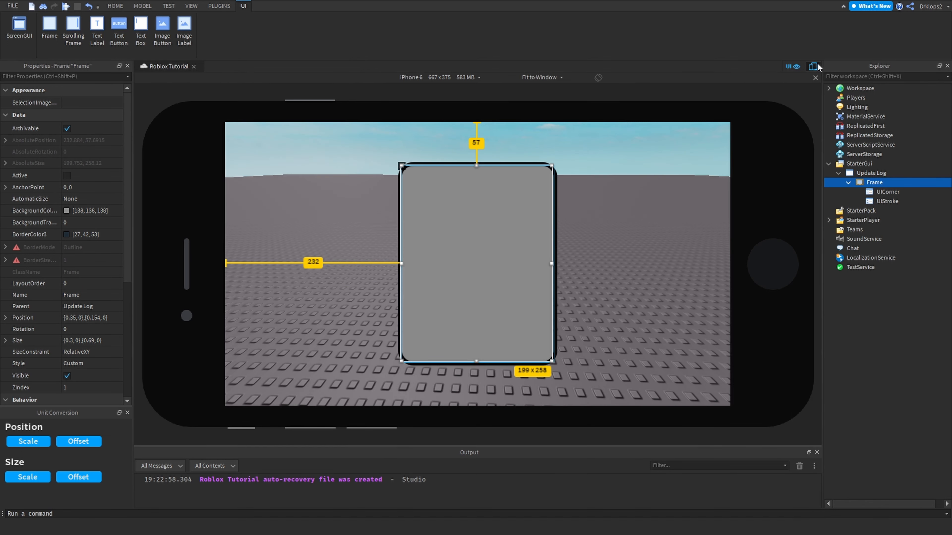
click(817, 64)
click(817, 64)
click(814, 66)
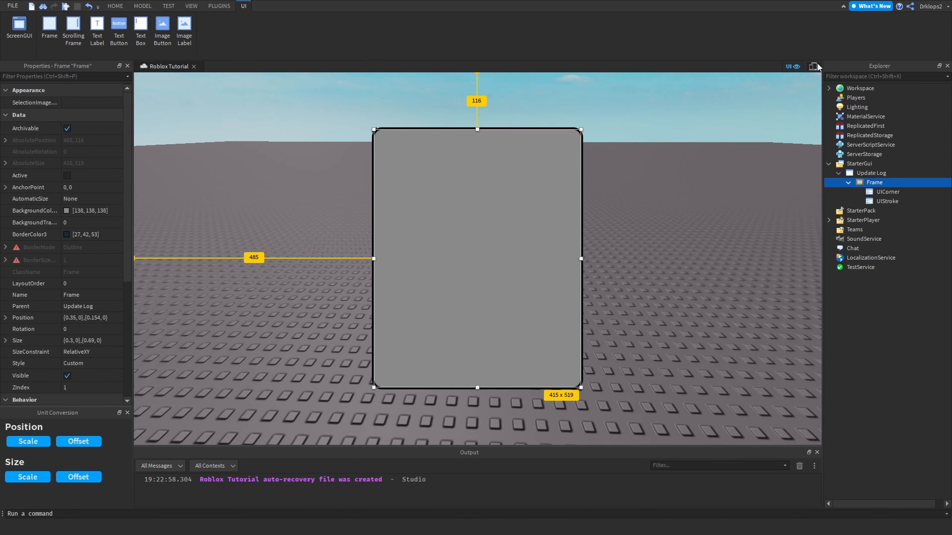
click(180, 158)
Step: Search the Toolbox plugins for "autoscale lite" and close the Toolbox
click(219, 5)
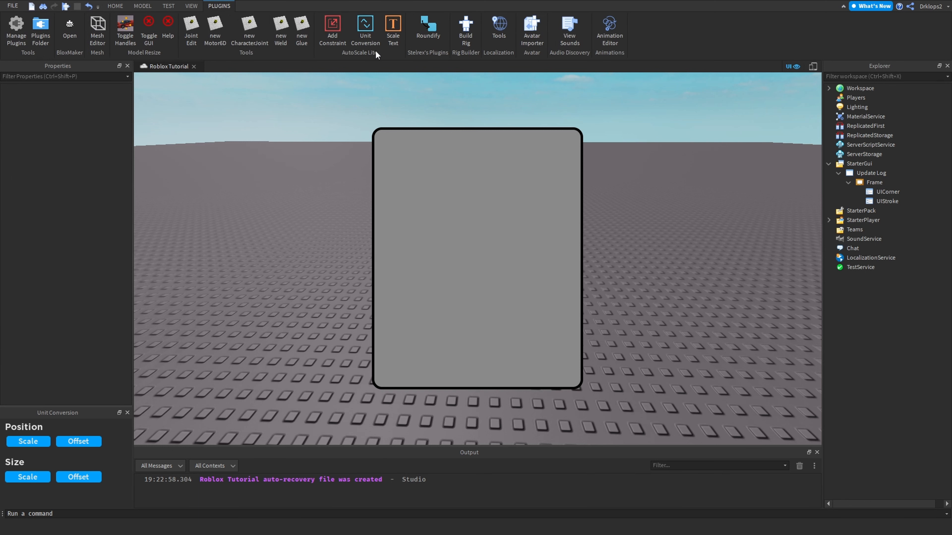
click(110, 4)
click(250, 26)
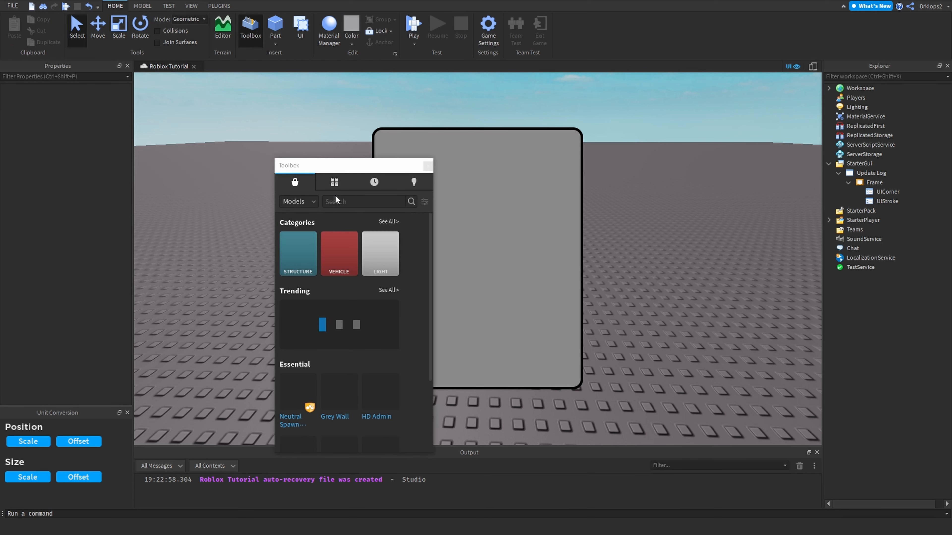
click(334, 183)
click(295, 182)
click(299, 202)
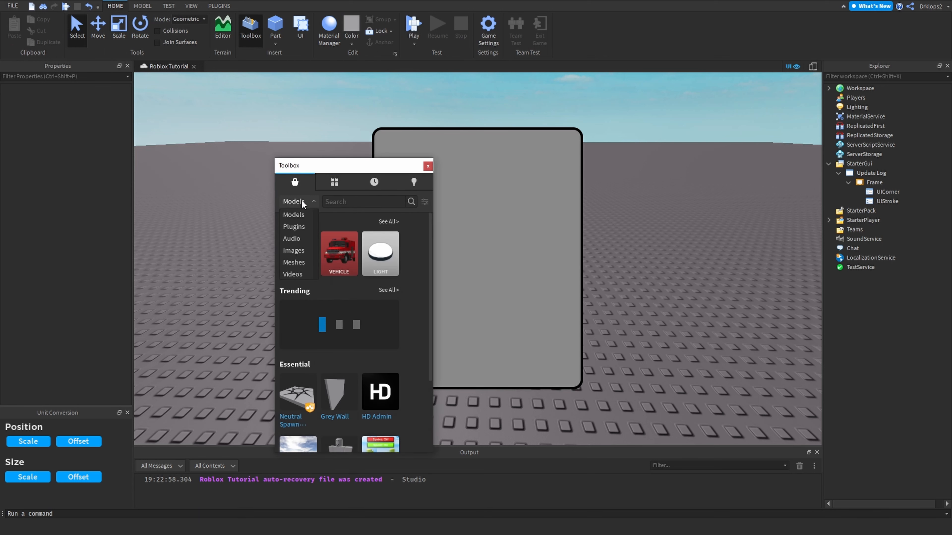
click(295, 227)
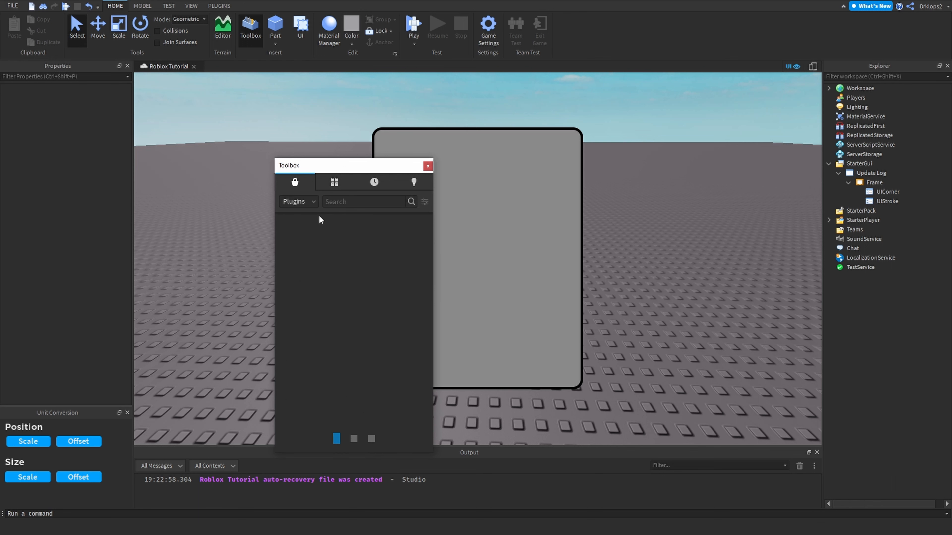
click(347, 200)
text(Autoscale)
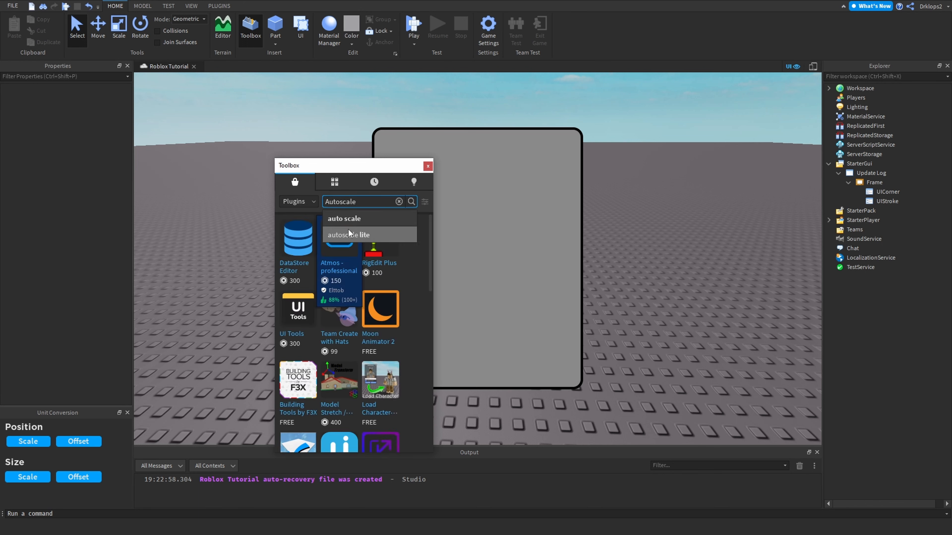
click(347, 234)
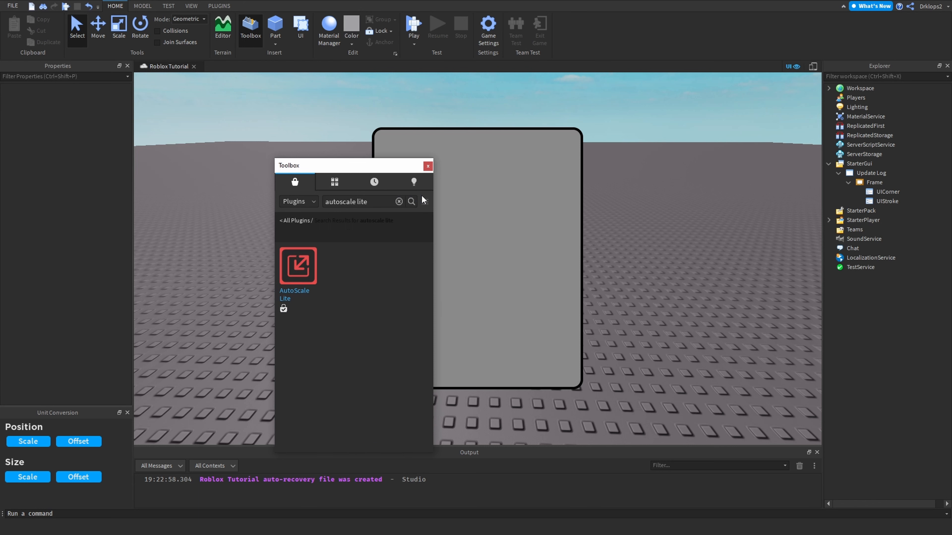
click(428, 166)
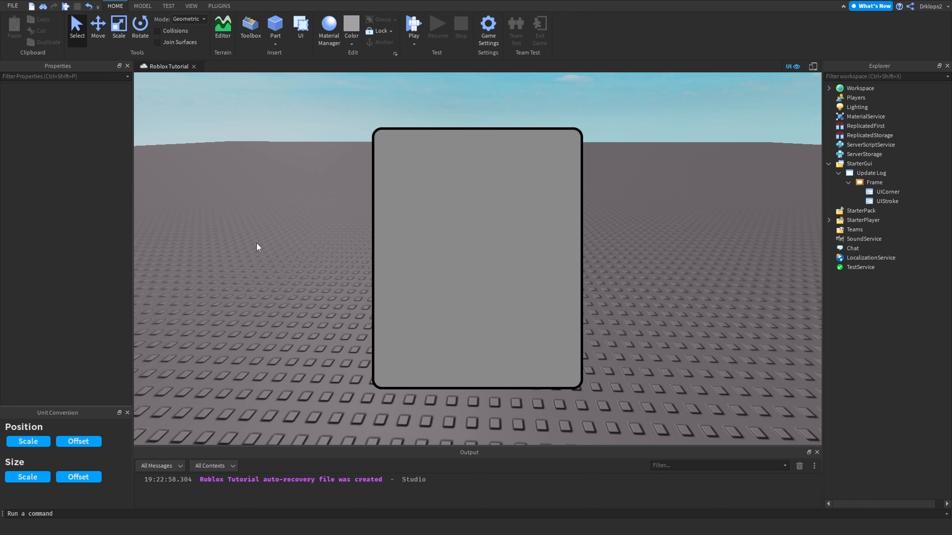
Step: Add a TextLabel inside the Frame, placed near its upper edge and widened to about 330 x 50
click(882, 183)
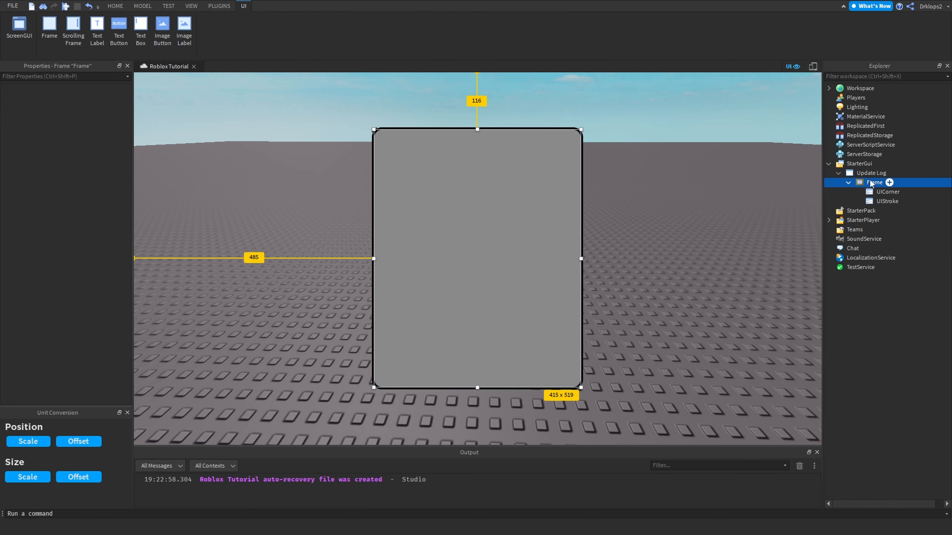
click(890, 183)
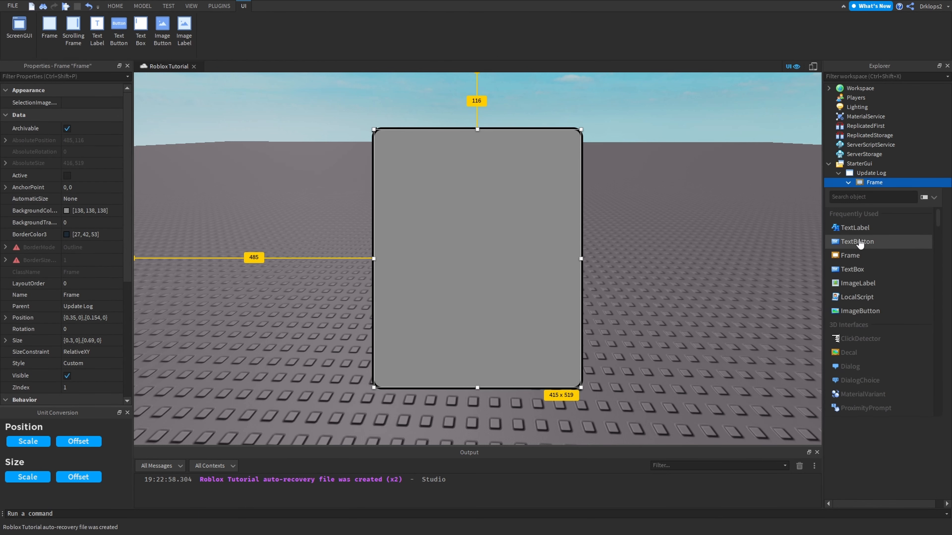
click(856, 227)
drag(445, 147, 560, 149)
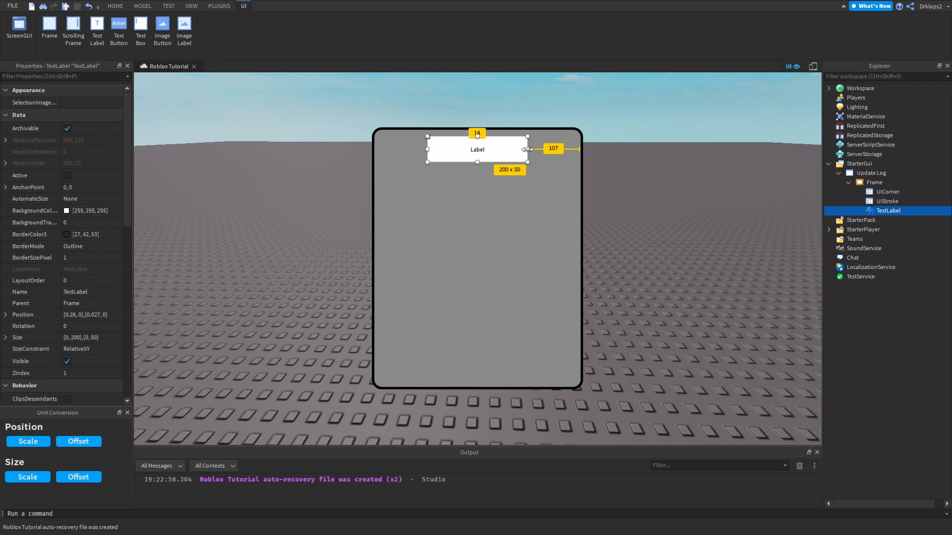
drag(426, 149, 396, 149)
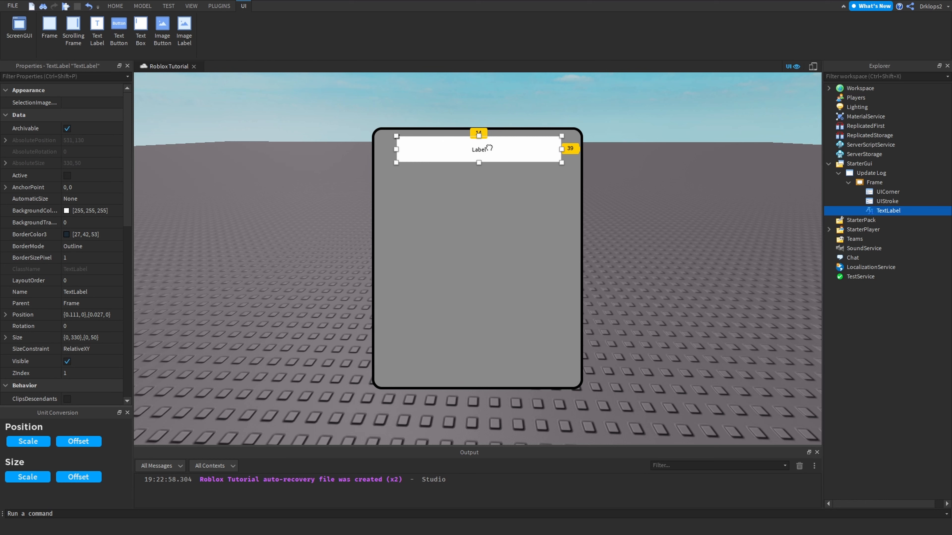
Step: Duplicate the Frame's UICorner and UIStroke and move the copies into the TextLabel
click(885, 192)
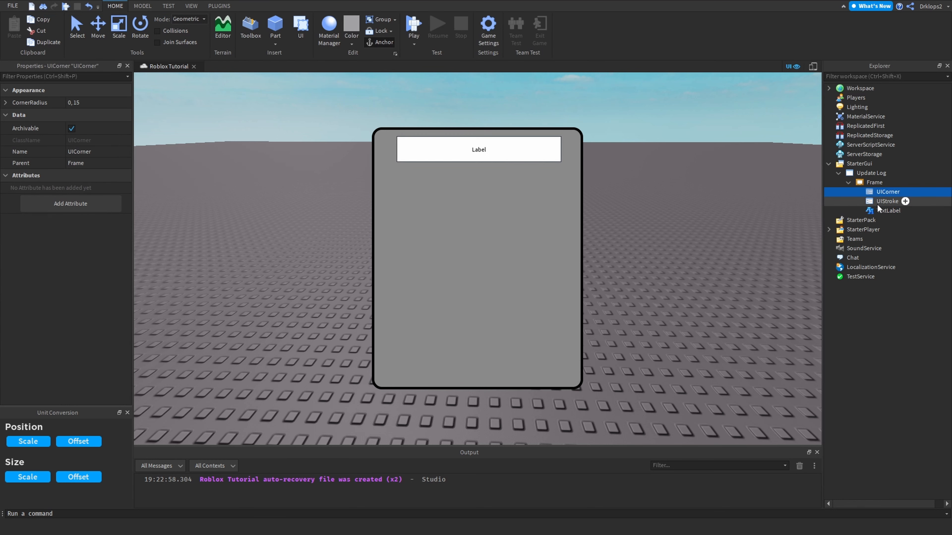
ctrl+click(881, 202)
right_click(879, 203)
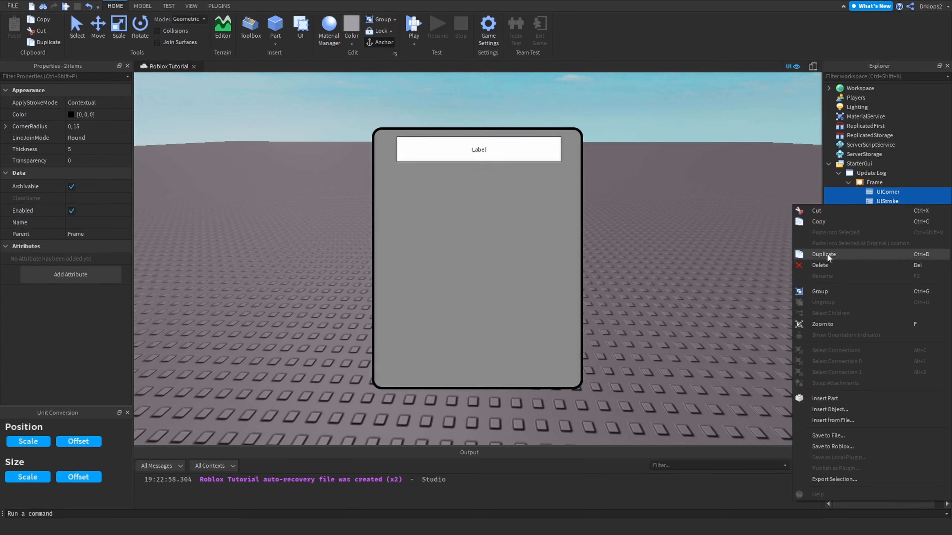
click(845, 252)
drag(888, 220, 887, 230)
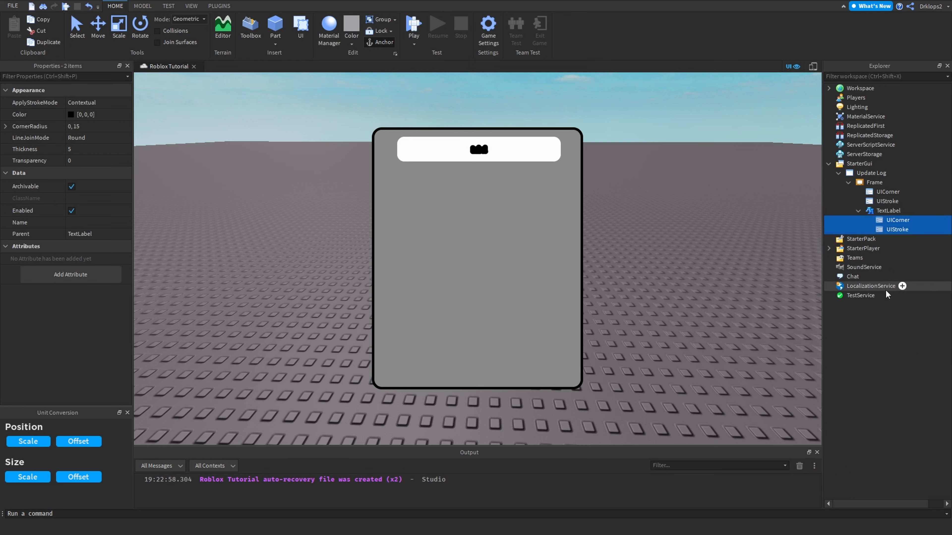
click(923, 352)
Step: Set the TextLabel's UIStroke to Border as its ApplyStrokeMode and 2.7 as its thickness
click(897, 230)
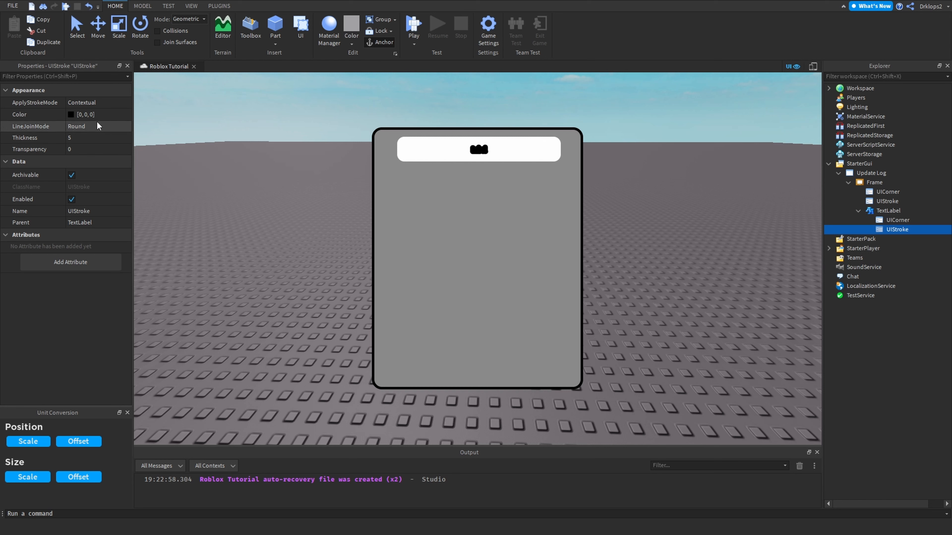
click(99, 102)
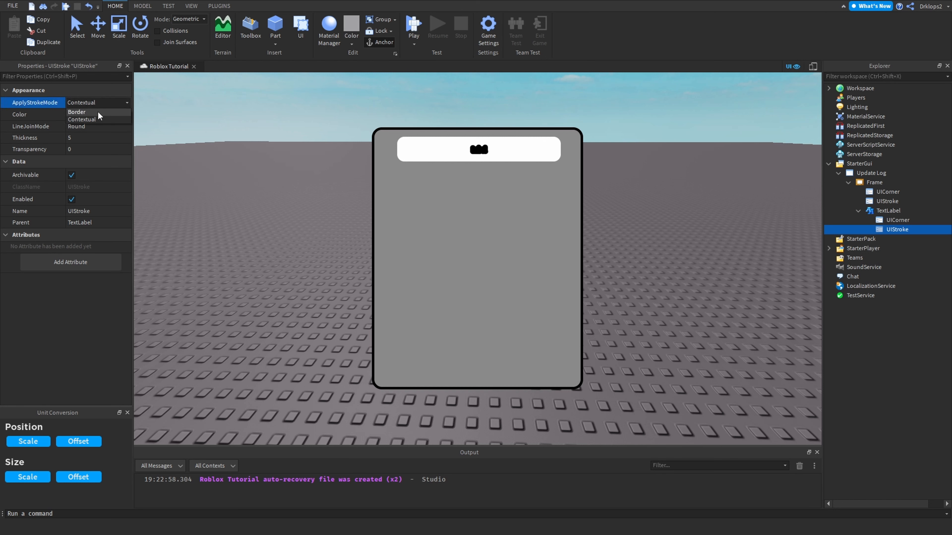
click(97, 111)
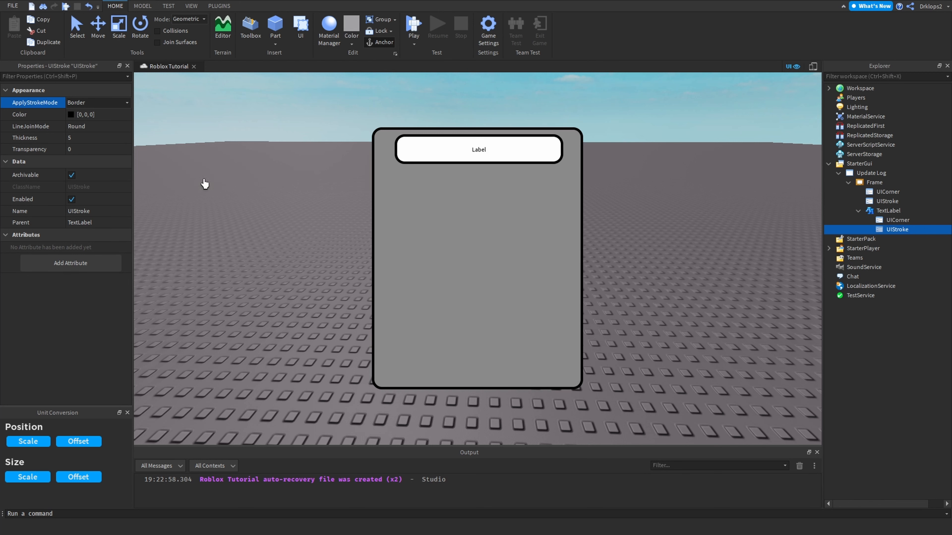
click(97, 137)
drag(109, 138, 104, 140)
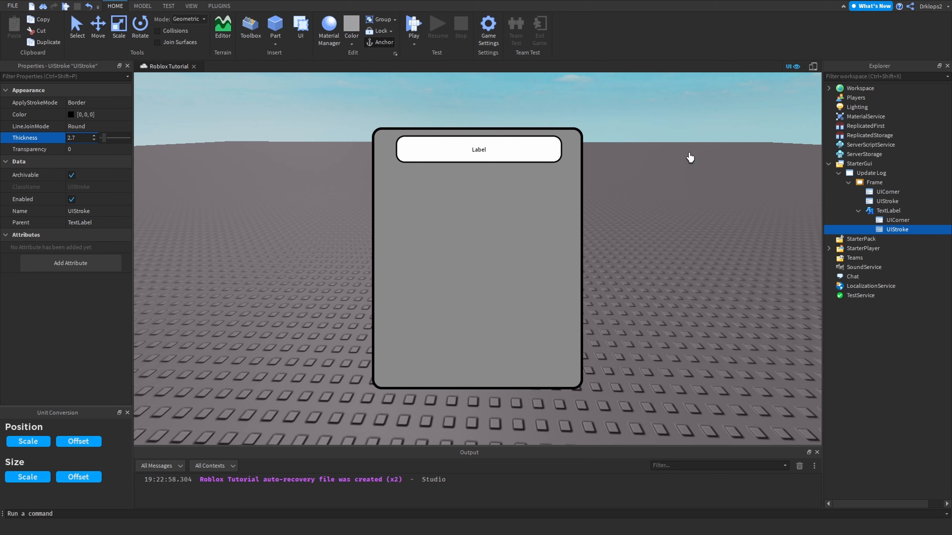
Step: Move the TextLabel slightly lower in the Frame, to about {0.103, 0},{0.05, 0}, and deselect it
click(888, 211)
drag(461, 146, 463, 150)
click(476, 105)
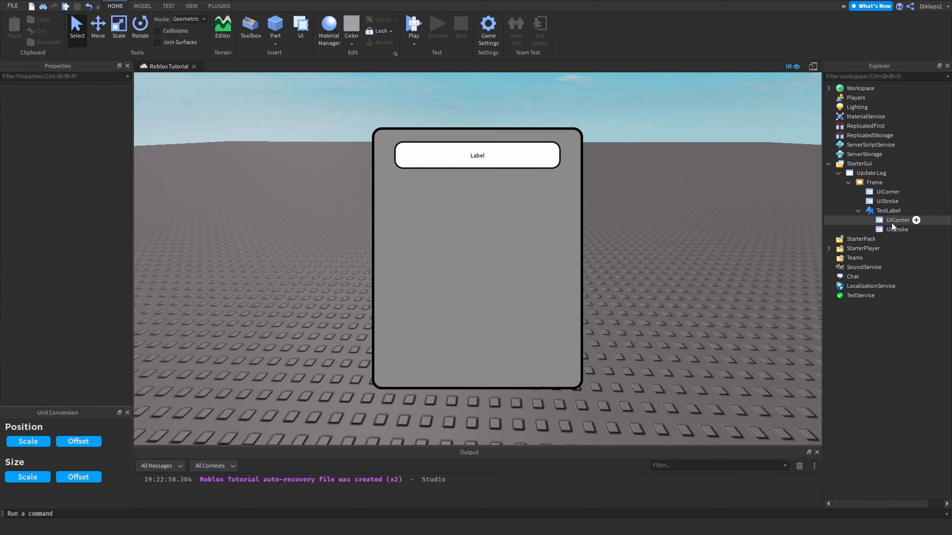
Step: Set the TextLabel's background color to light gray, about 184, 184, 184, and deselect it
click(885, 211)
click(67, 211)
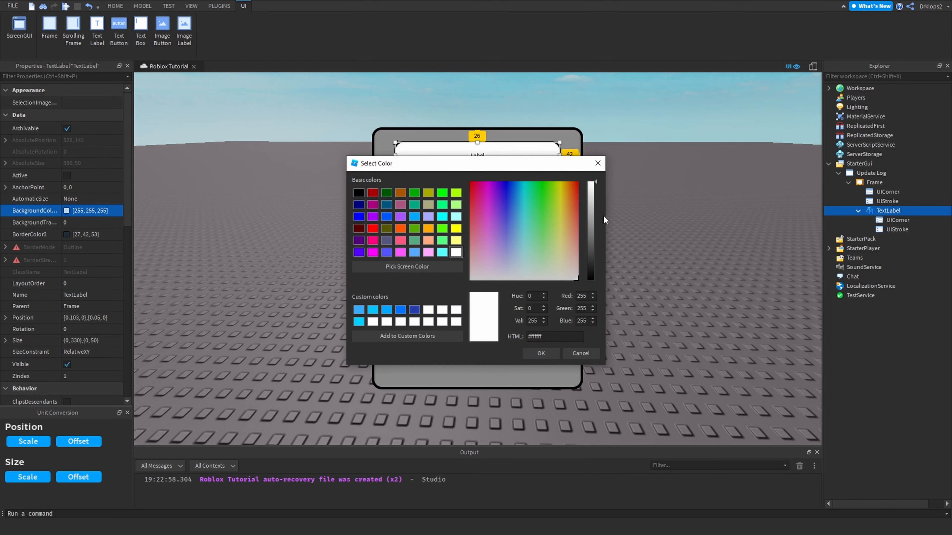
mouse_move(591, 214)
mouse_down()
mouse_move(588, 247)
mouse_move(595, 196)
mouse_move(597, 239)
mouse_move(599, 209)
mouse_up()
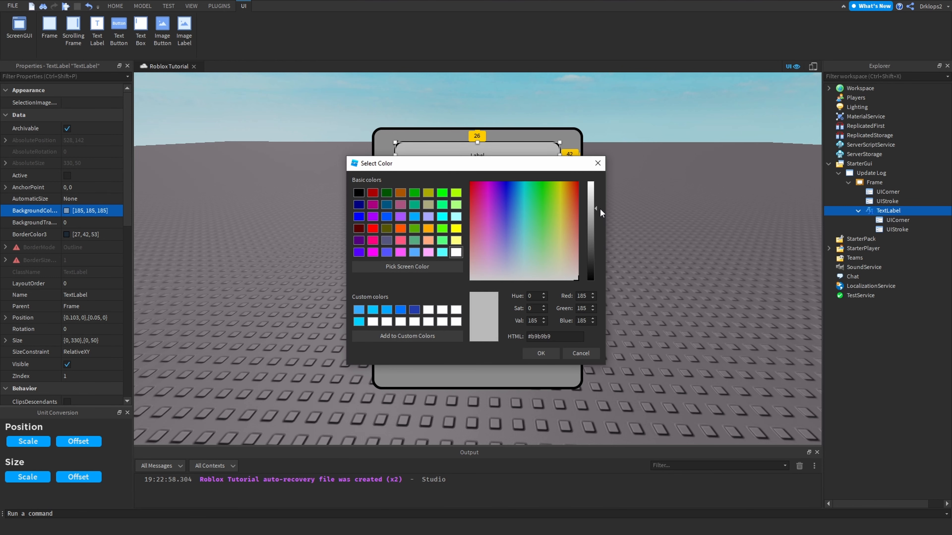
click(549, 357)
click(683, 122)
right_drag(683, 123, 682, 123)
Step: Set the TextLabel's font to Ubuntu and its text to "Update Log"
click(896, 211)
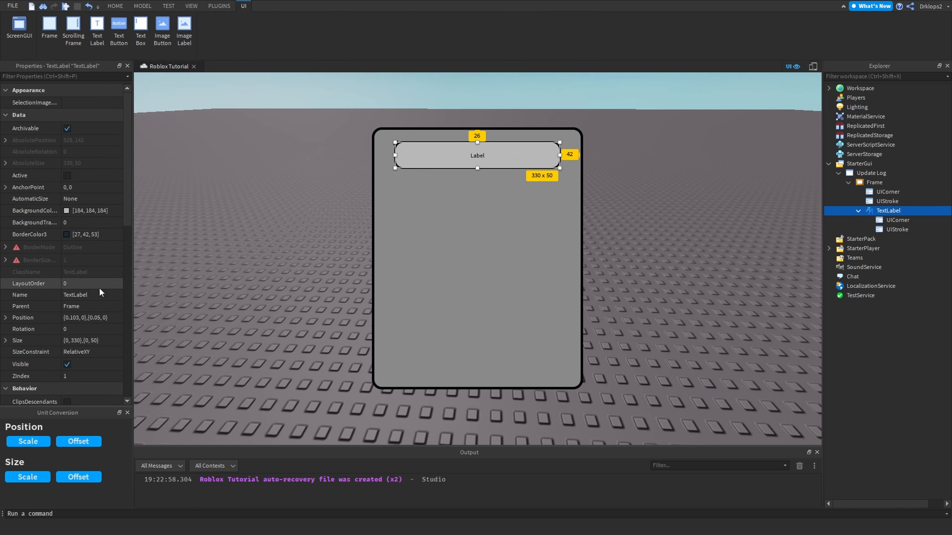
scroll(91, 375, down, 5)
click(88, 323)
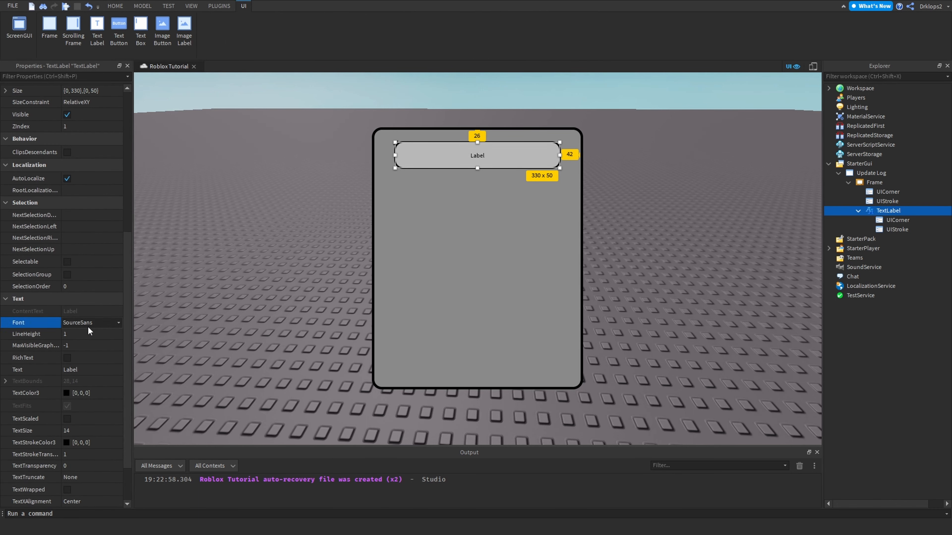
click(88, 324)
click(86, 399)
click(87, 371)
key(BackSpace)
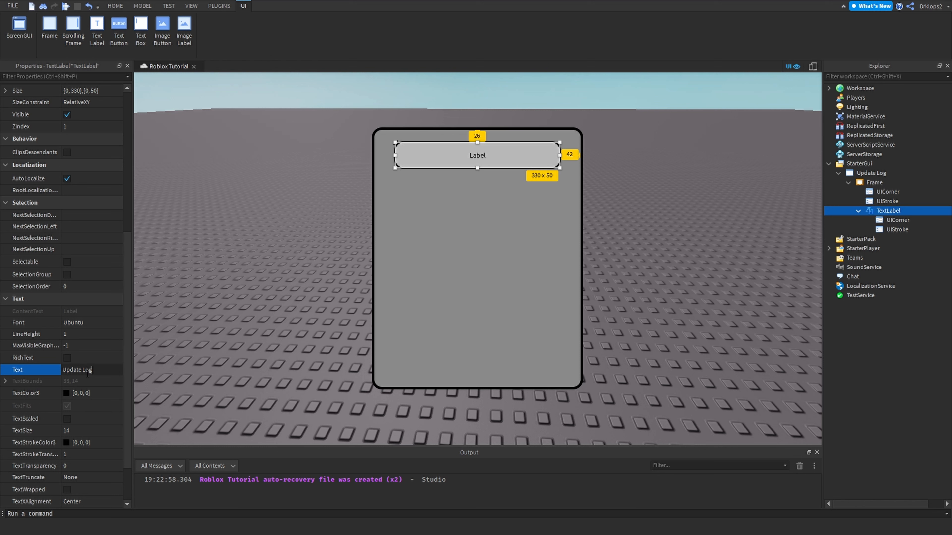
Step: Enable TextScaled and RichText on the Update Log label
click(67, 419)
click(68, 357)
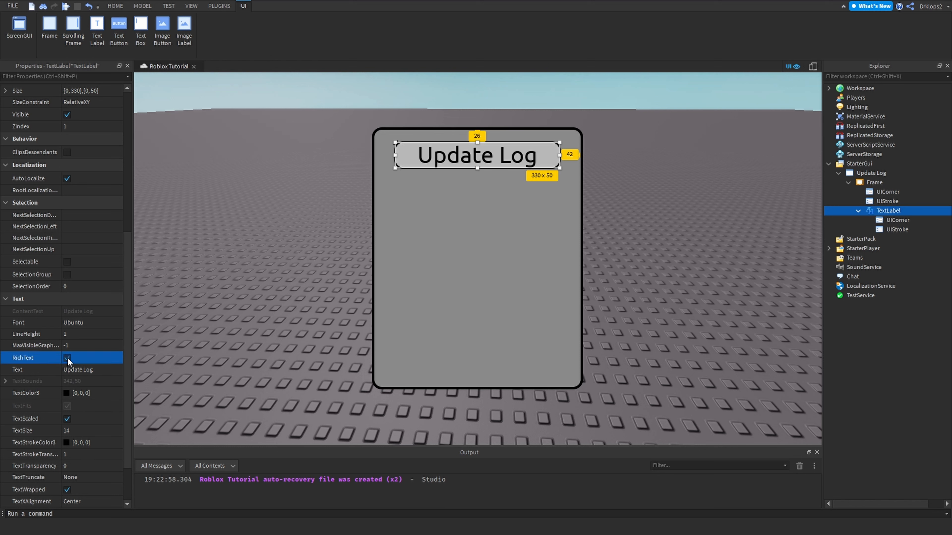
scroll(71, 363, down, 1)
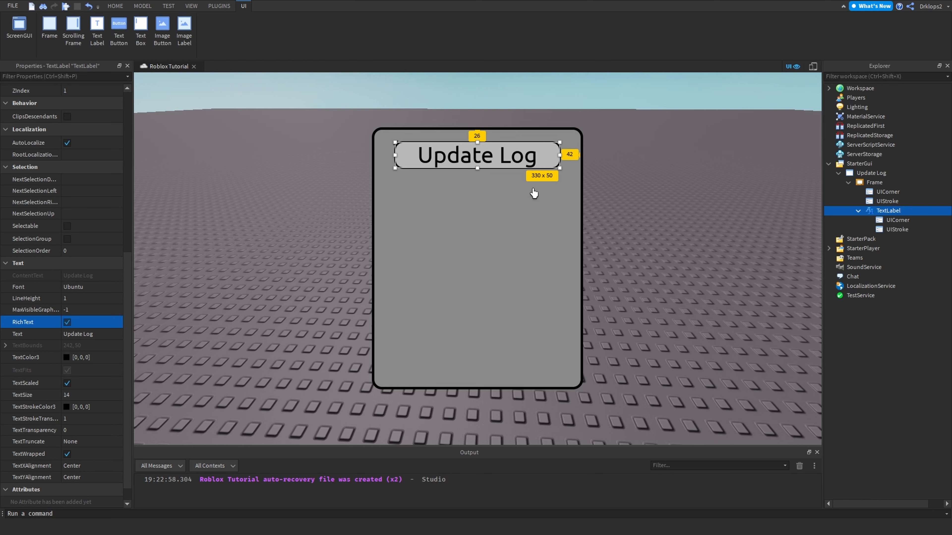
Step: Enlarge the Update Log label to about 841 x 250, compare its text with RichText off and on, and undo the resizing
drag(561, 169, 813, 267)
click(68, 322)
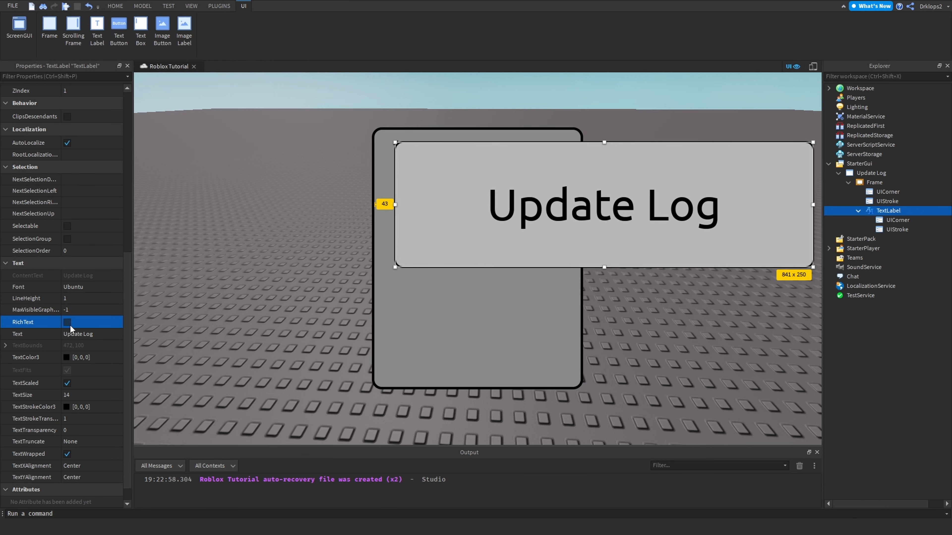
click(69, 323)
drag(813, 268, 557, 207)
key(ctrl+z)
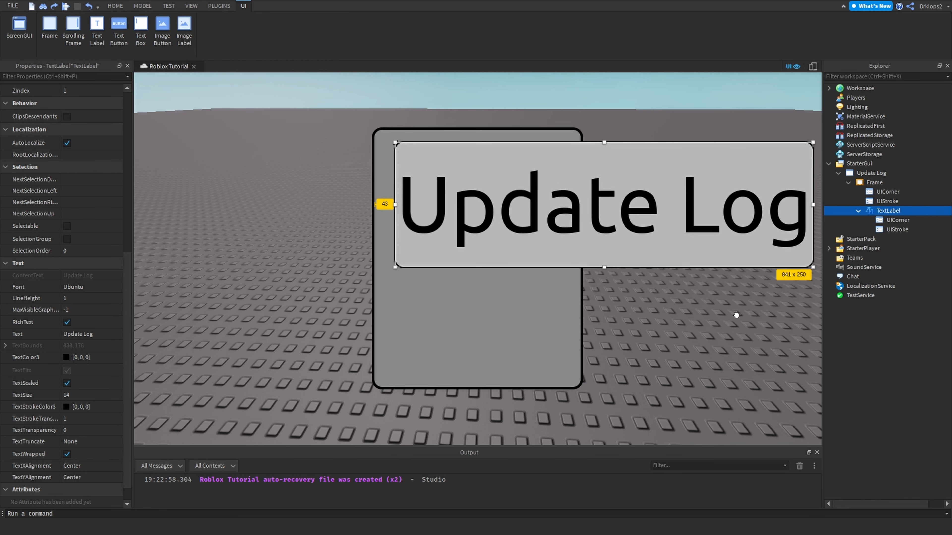
key(ctrl+z)
click(733, 323)
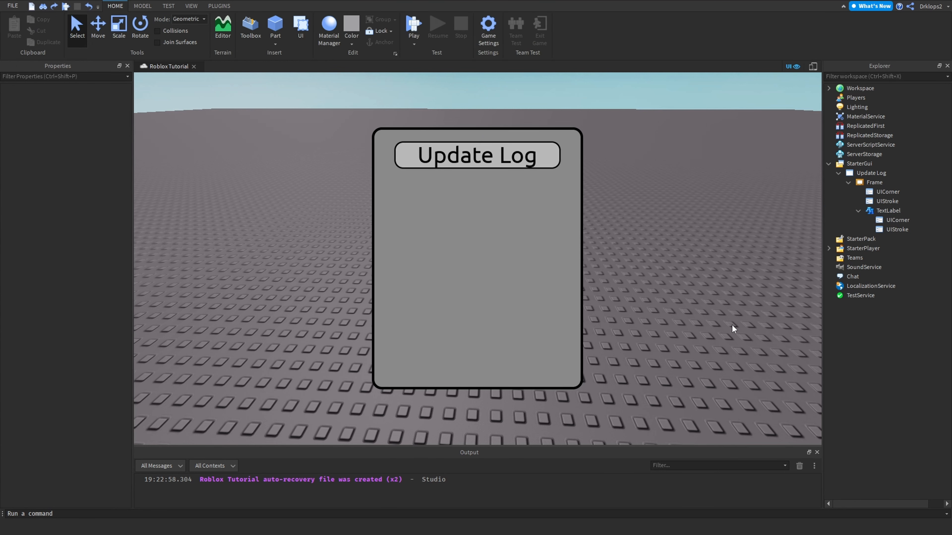
Step: Try the LuckiestGuy and Legacy fonts on the Update Log label, and set its font to GothamBold
click(885, 211)
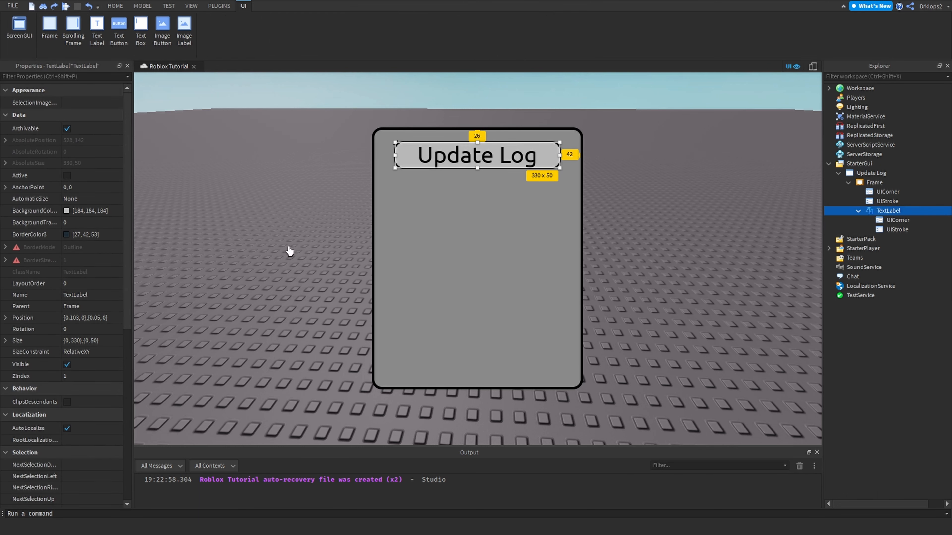
scroll(88, 285, down, 10)
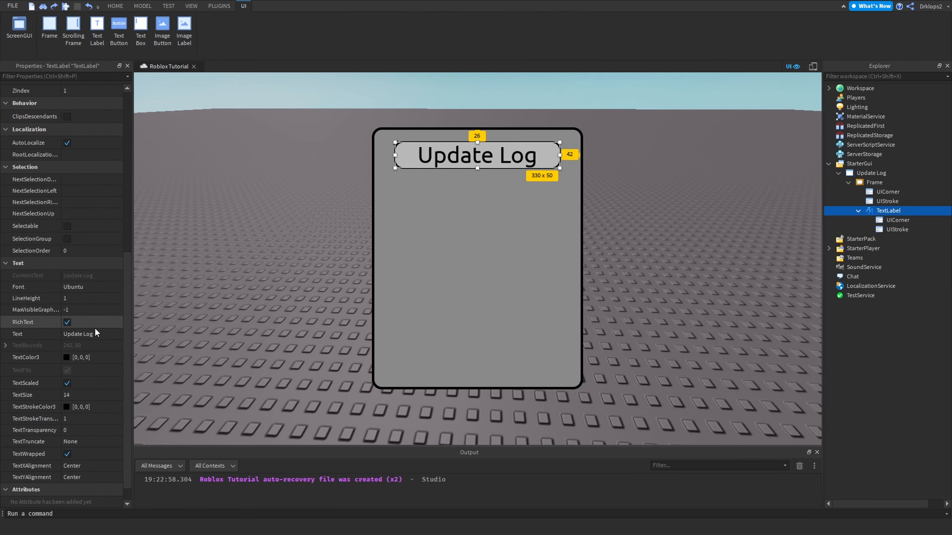
click(88, 287)
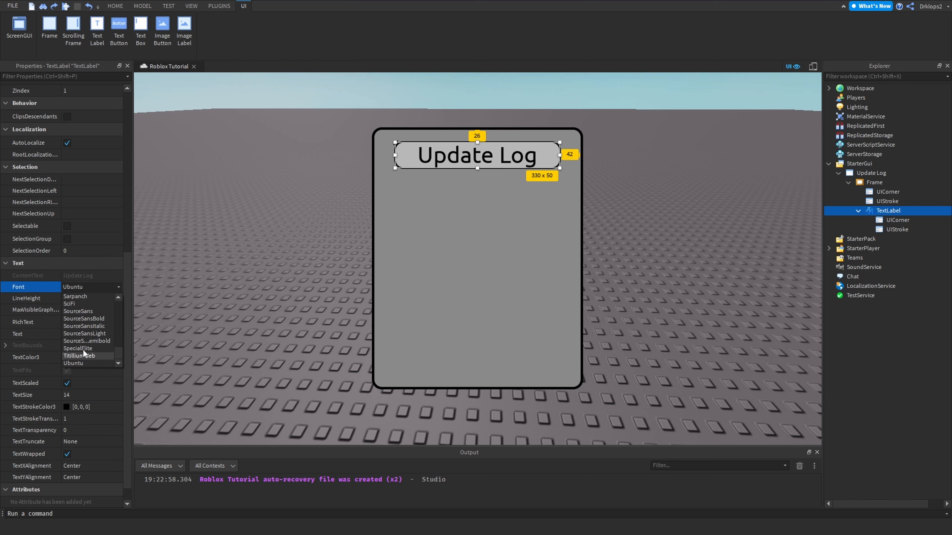
click(88, 312)
click(100, 289)
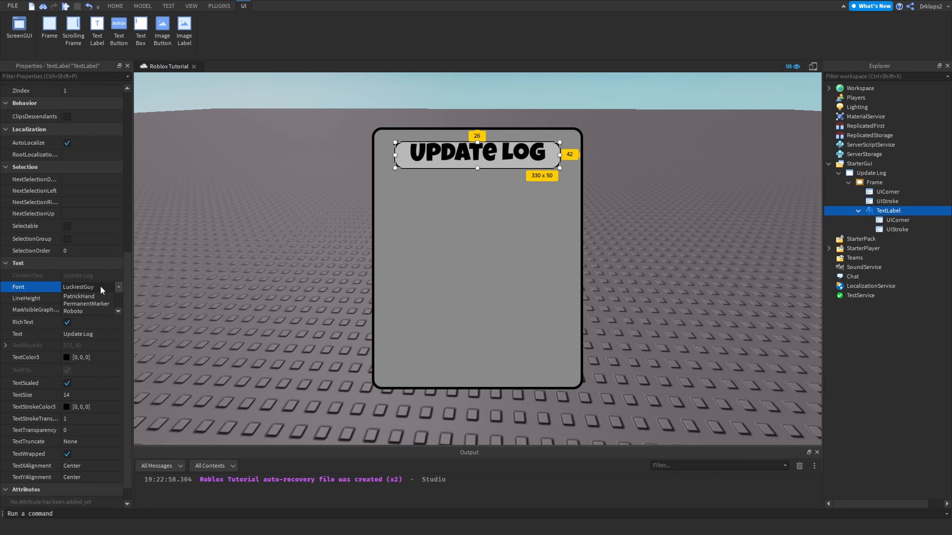
click(89, 304)
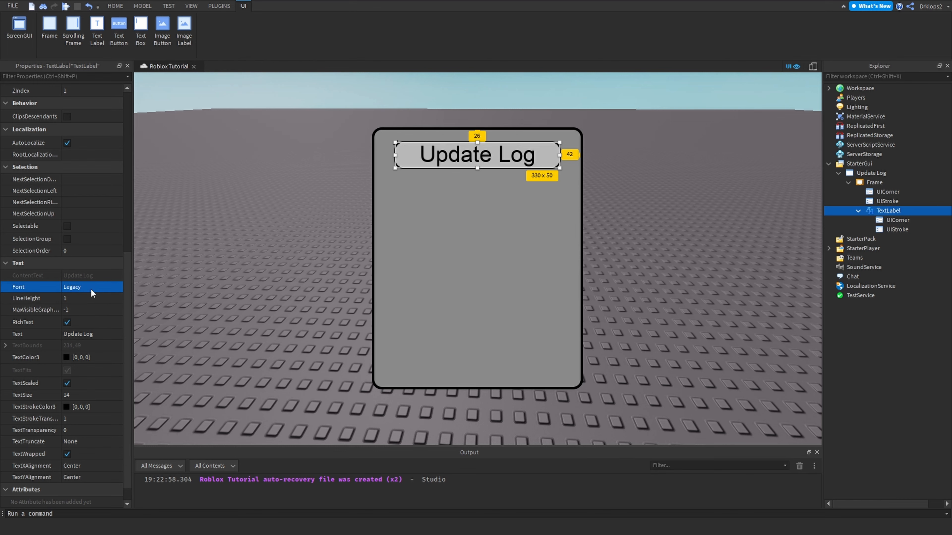
click(92, 288)
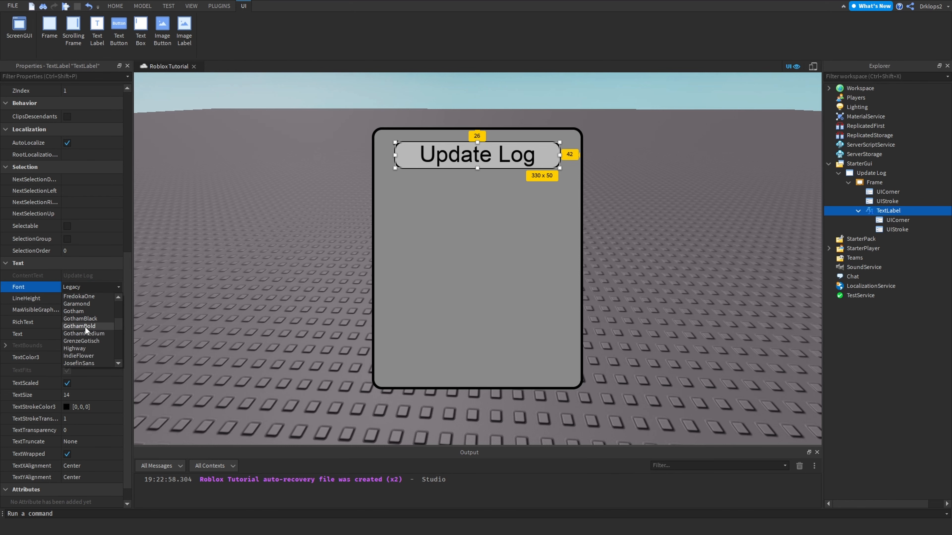
click(85, 325)
click(240, 223)
scroll(642, 275, down, 2)
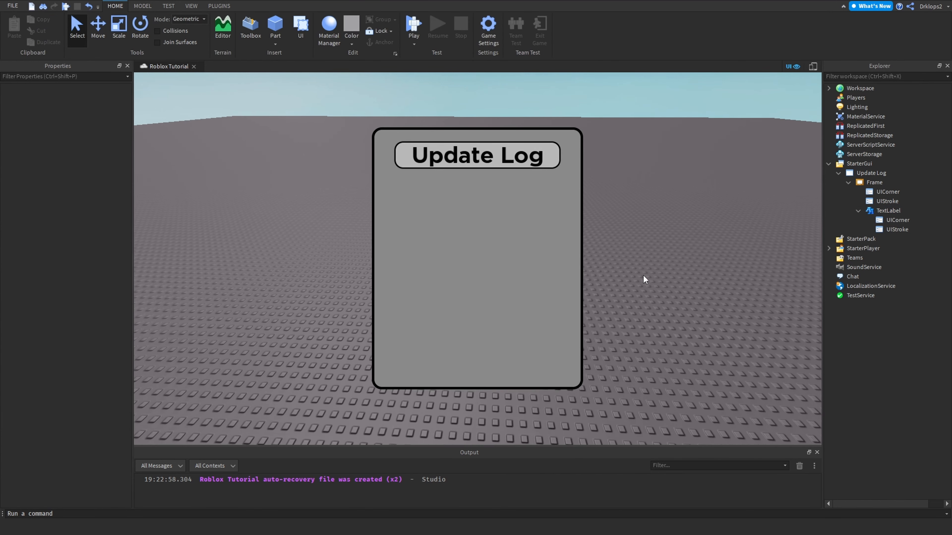
scroll(643, 275, down, 2)
scroll(653, 270, up, 5)
scroll(653, 270, down, 3)
scroll(653, 270, up, 2)
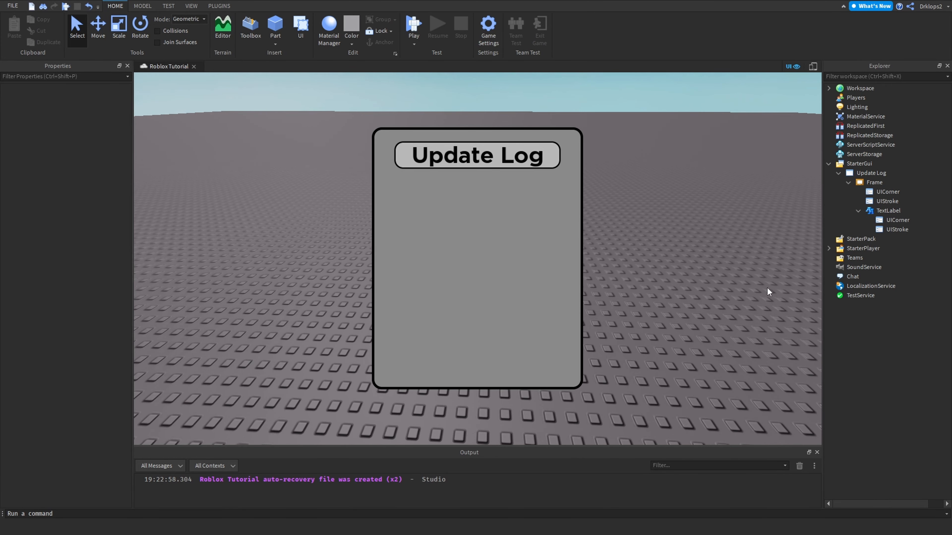
scroll(757, 285, down, 3)
Step: Try adding a child Frame of about 290 x 375 below the title label in the main frame, and delete it
click(880, 211)
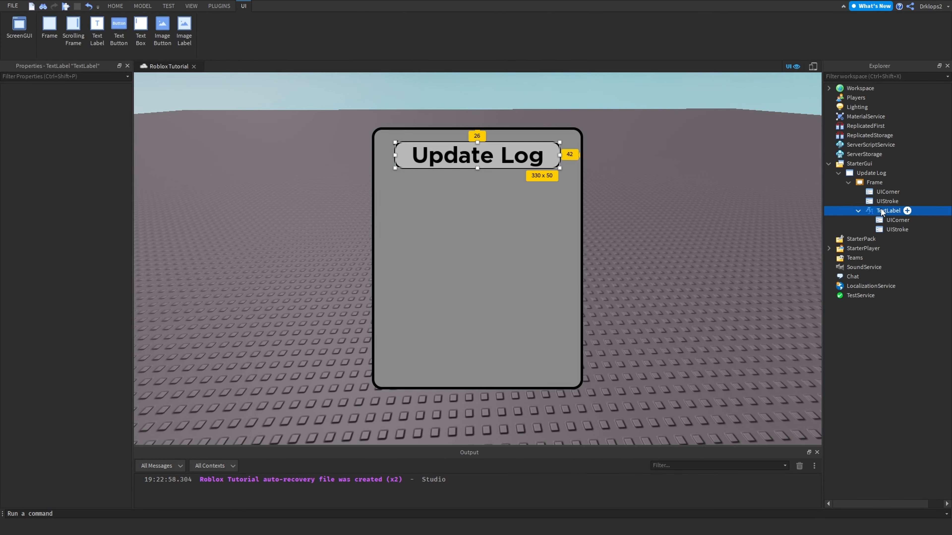
click(859, 211)
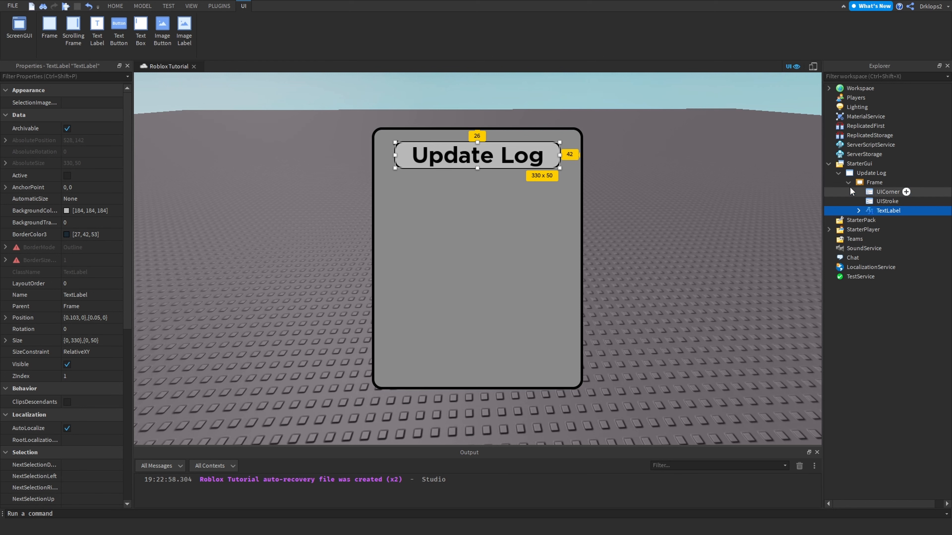
click(848, 184)
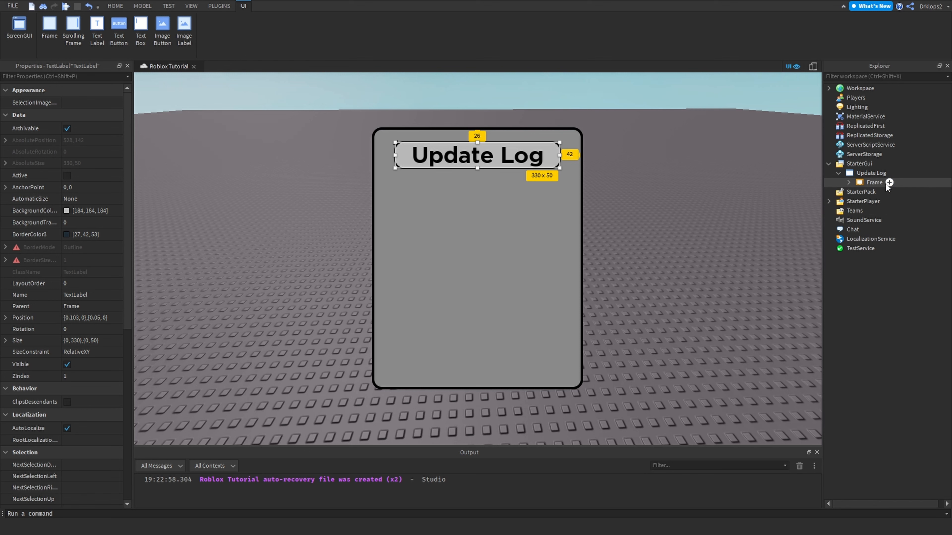
click(889, 182)
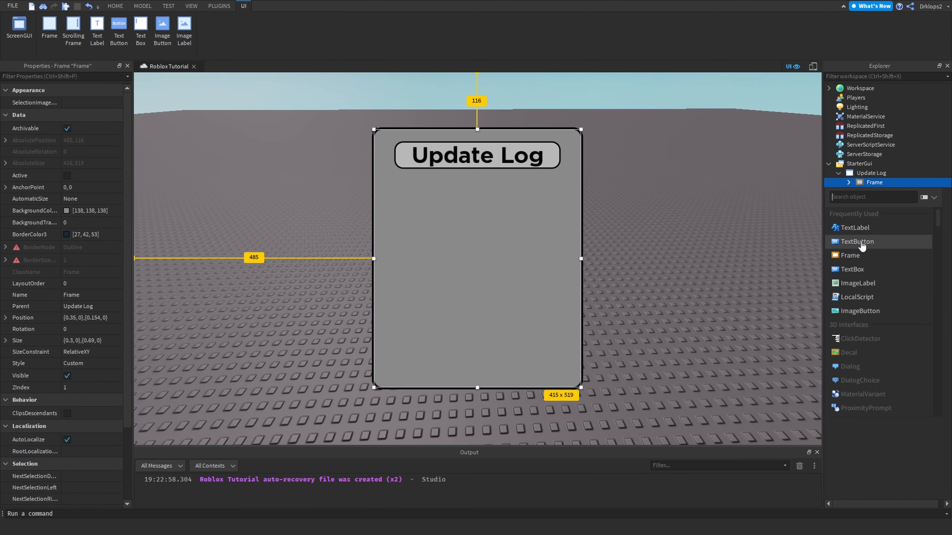
click(850, 255)
drag(417, 164, 551, 368)
right_click(513, 315)
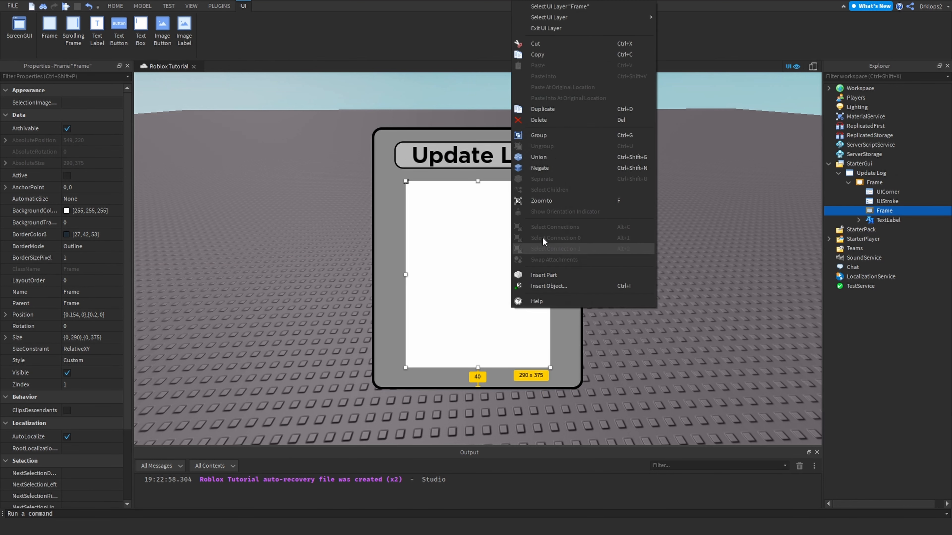
click(542, 120)
Step: Insert a ScrollingFrame into the main frame and move it below the Update Log label
click(889, 182)
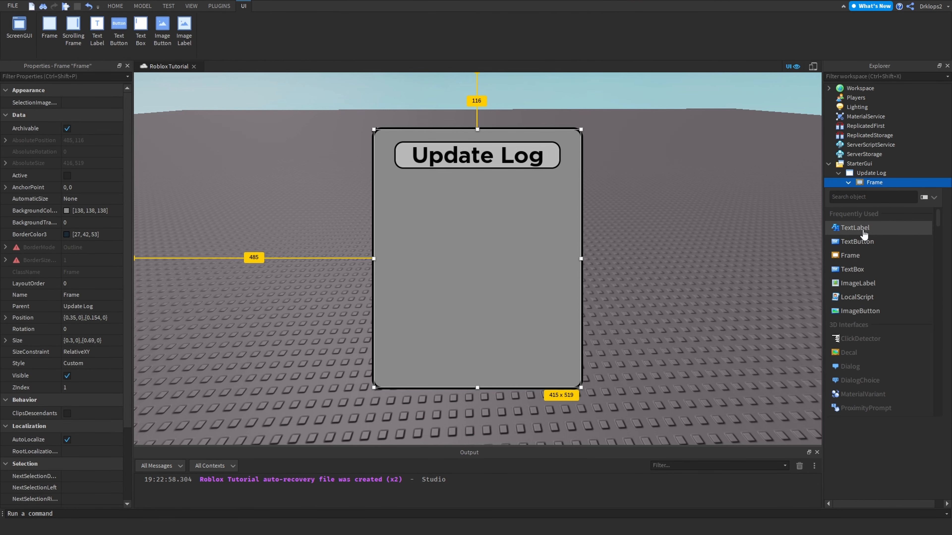
text(sc)
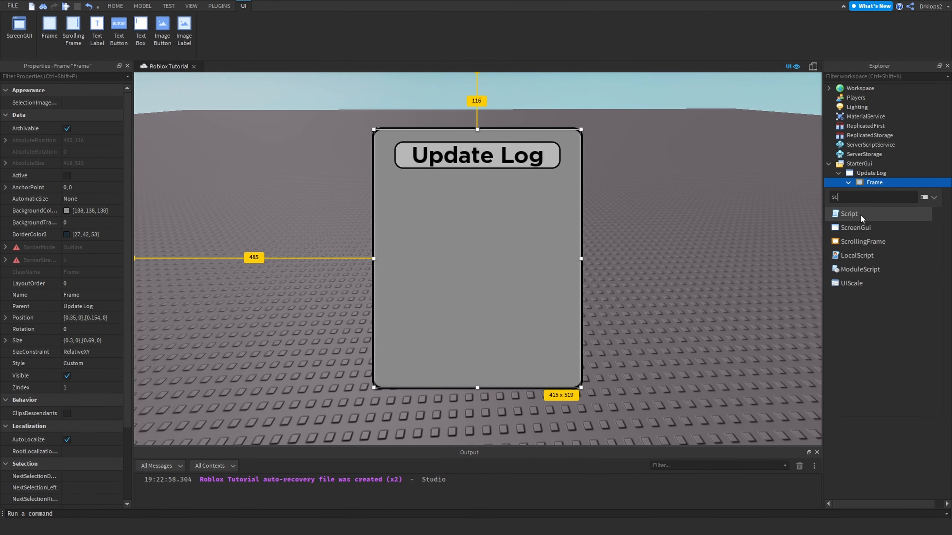
key(BackSpace)
key(BackSpace)
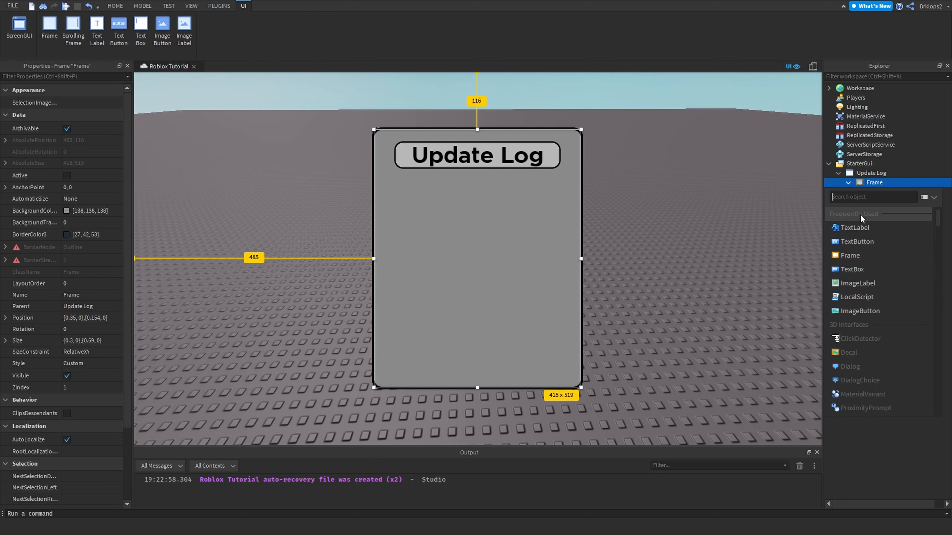
text(sc)
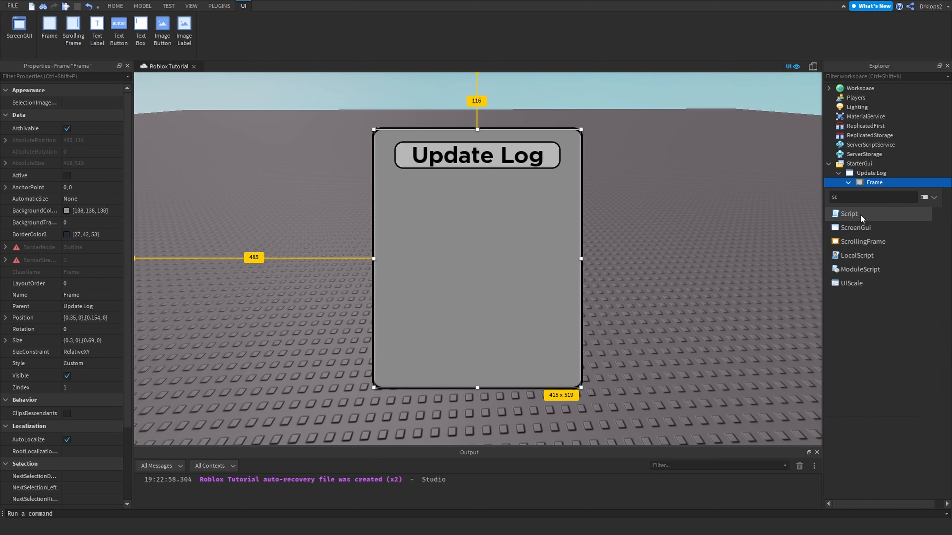
click(869, 240)
drag(427, 165, 482, 234)
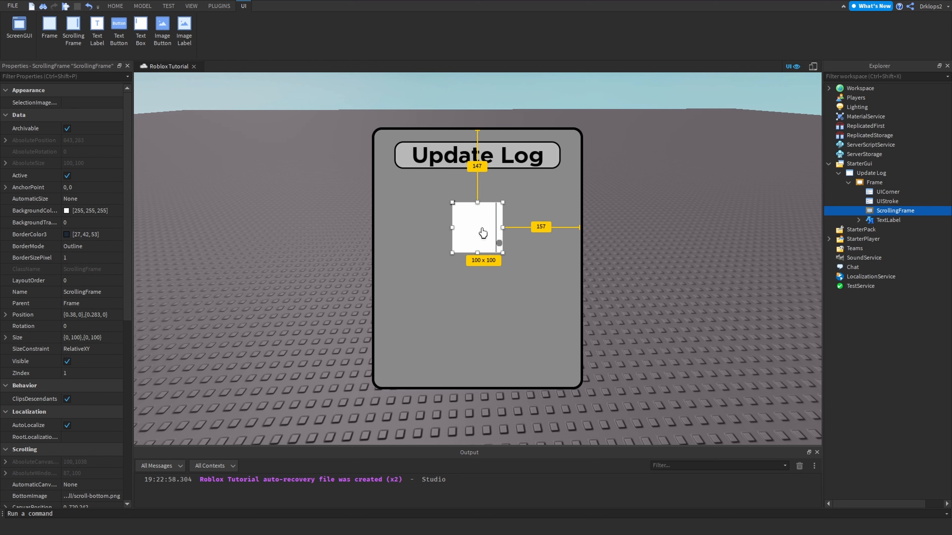
Step: Enlarge the ScrollingFrame to about 296 x 412 so it fills the area below the title label
drag(453, 207, 410, 177)
drag(503, 253, 553, 381)
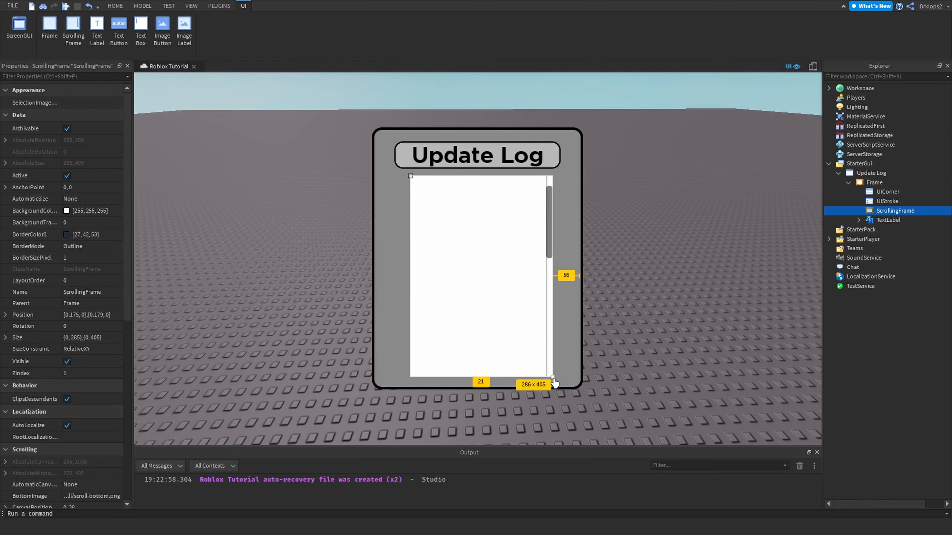
drag(410, 381, 405, 380)
Step: Test how the ScrollingFrame scrolls between the beginning and end of its canvas
scroll(506, 307, down, 3)
scroll(506, 307, up, 5)
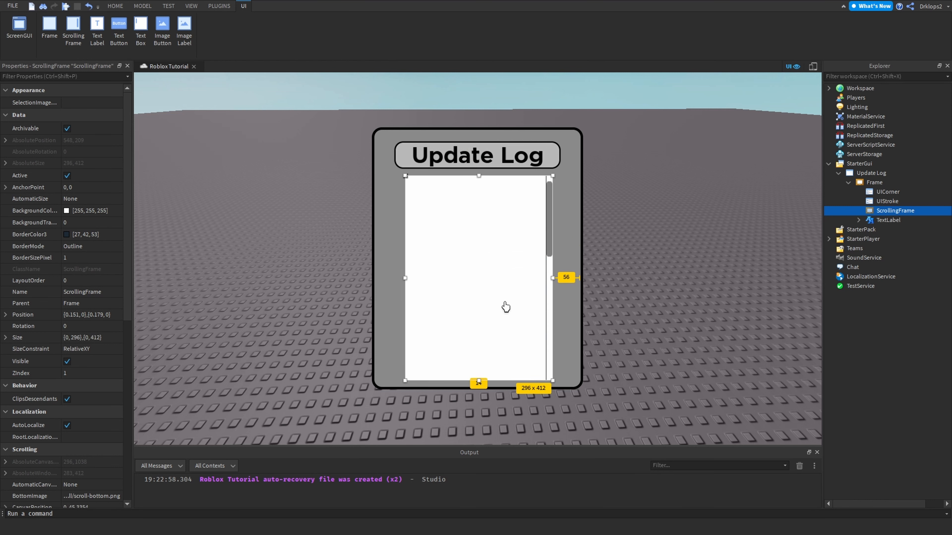
scroll(506, 307, down, 5)
scroll(506, 307, up, 5)
scroll(506, 307, down, 5)
scroll(506, 306, up, 5)
scroll(506, 306, down, 5)
scroll(506, 307, up, 5)
scroll(506, 306, down, 5)
scroll(505, 307, up, 5)
scroll(505, 306, down, 5)
scroll(505, 306, up, 5)
scroll(506, 305, down, 5)
scroll(506, 304, up, 5)
scroll(506, 305, down, 5)
scroll(506, 304, up, 5)
Step: Shorten the ScrollingFrame to about 296 x 392 and recentre it below the title label
drag(479, 384, 479, 377)
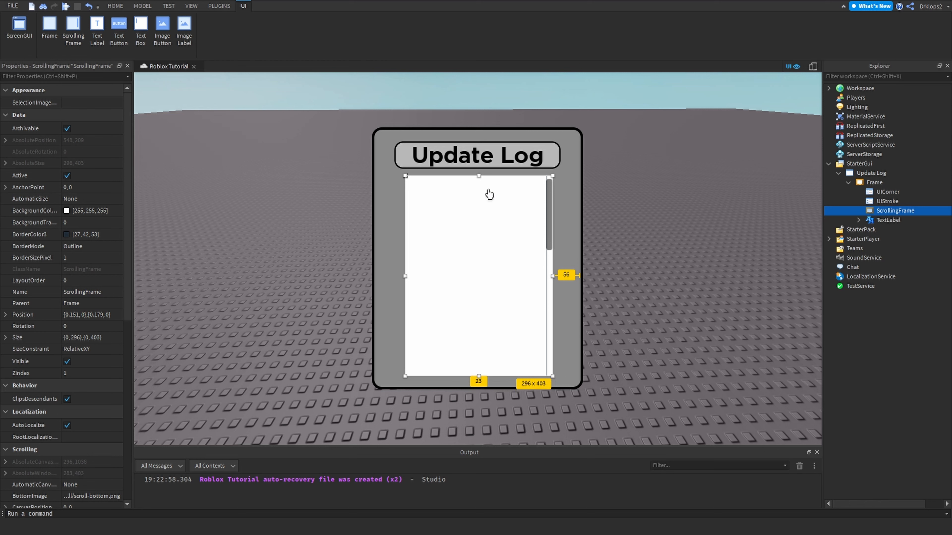
drag(479, 175, 479, 181)
scroll(487, 248, down, 5)
scroll(487, 248, up, 3)
scroll(487, 248, down, 3)
scroll(487, 248, up, 5)
drag(487, 248, 482, 265)
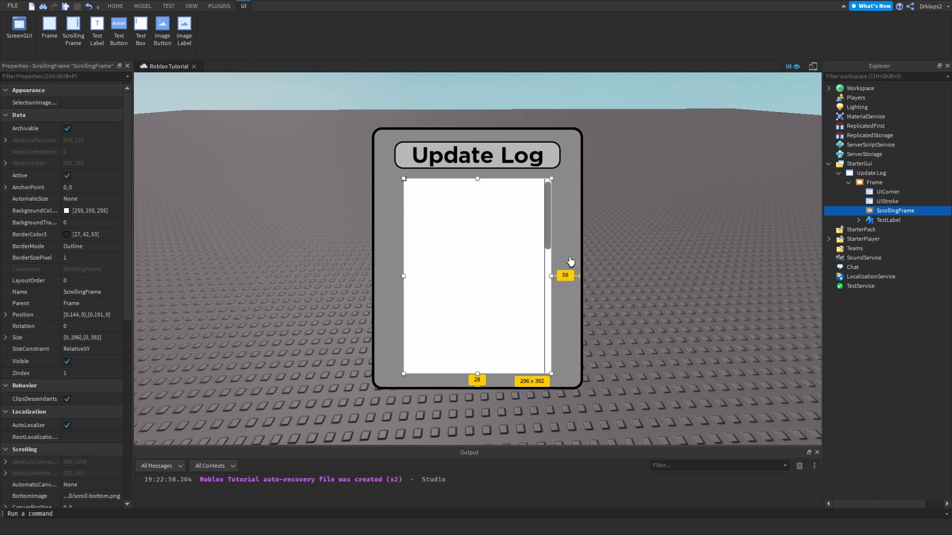
Step: Narrow the ScrollingFrame to about 272 x 392, centre it horizontally in the main frame, and deselect it
drag(550, 276, 509, 285)
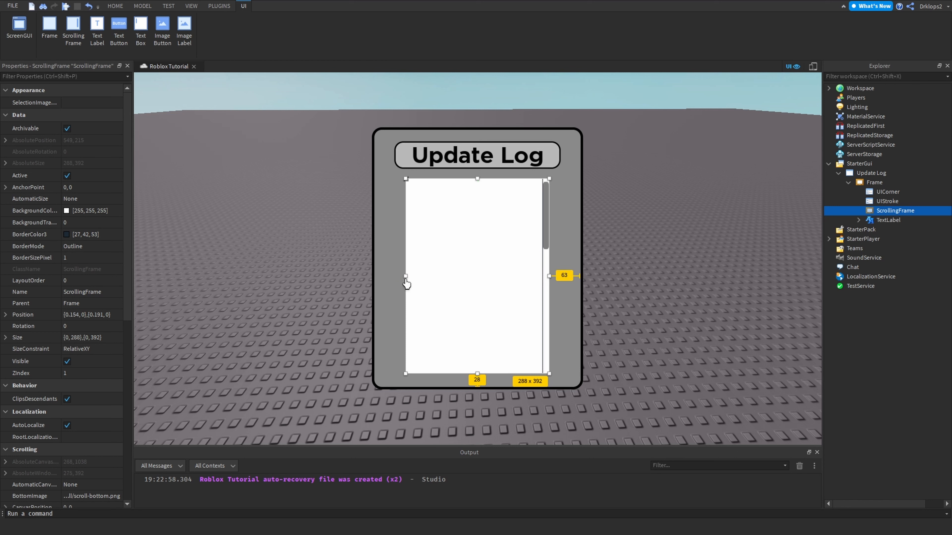
drag(408, 280, 421, 272)
drag(482, 274, 475, 275)
drag(542, 277, 490, 287)
click(667, 272)
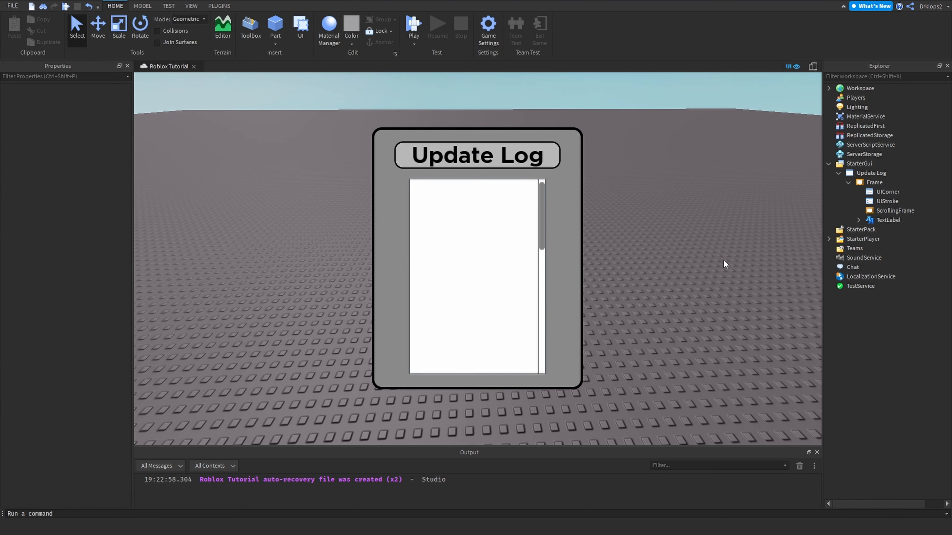
Step: Set the ScrollingFrame's background color to light gray (190, 190, 190) and deselect it
click(880, 212)
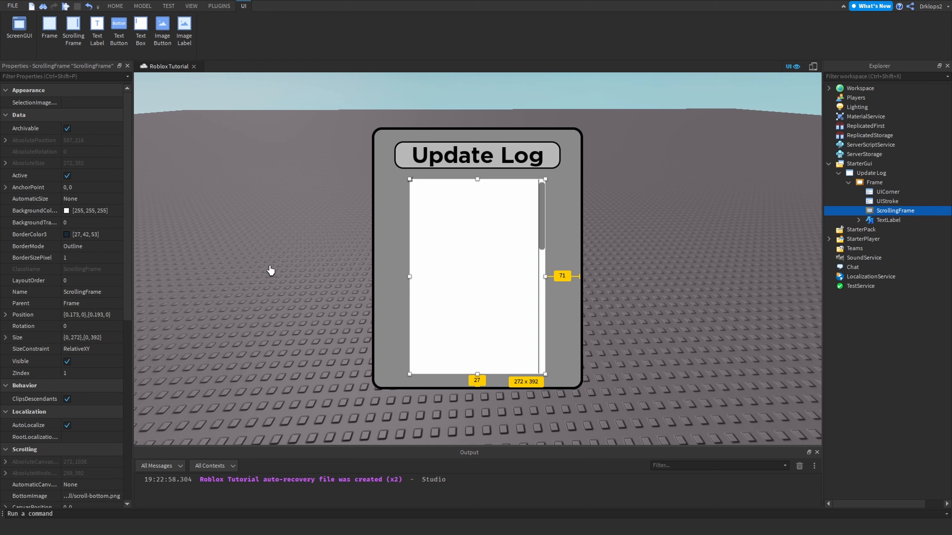
click(66, 210)
drag(594, 232, 595, 208)
click(542, 353)
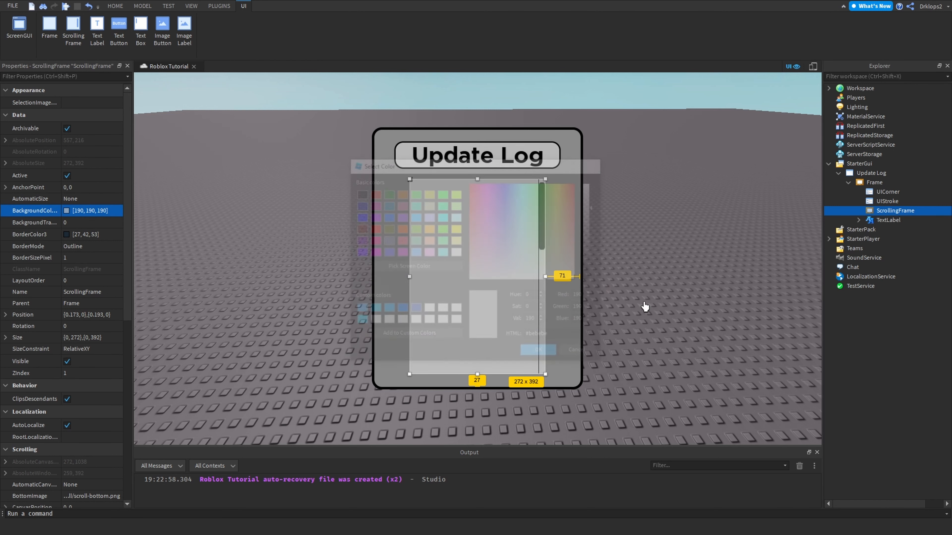
click(644, 304)
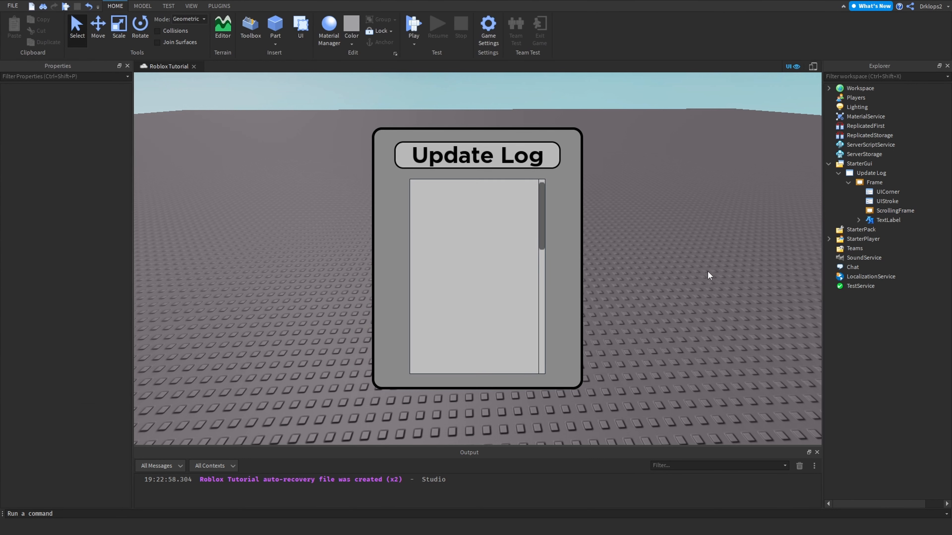
Step: Copy the main frame's UICorner and UIStroke into the ScrollingFrame
click(887, 201)
ctrl+click(888, 192)
right_click(885, 192)
click(828, 241)
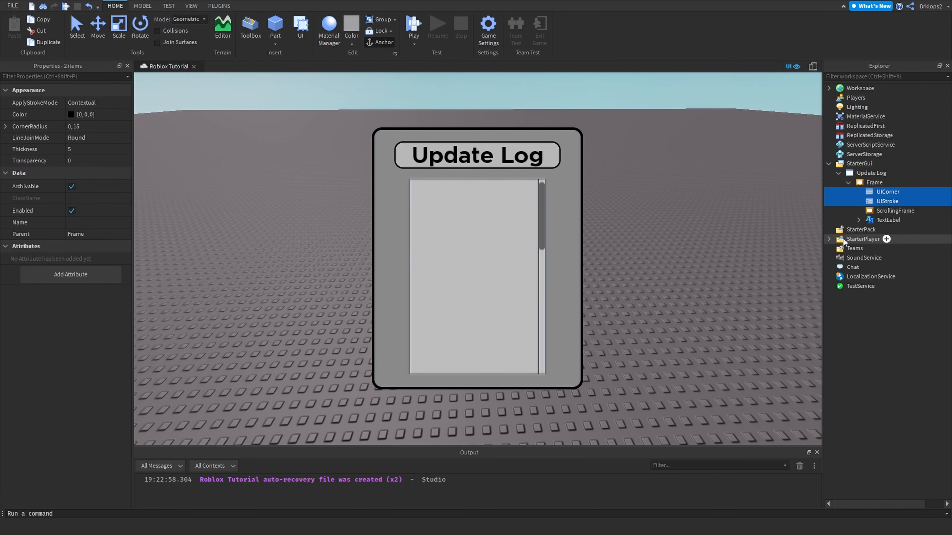
drag(870, 222, 870, 230)
click(740, 261)
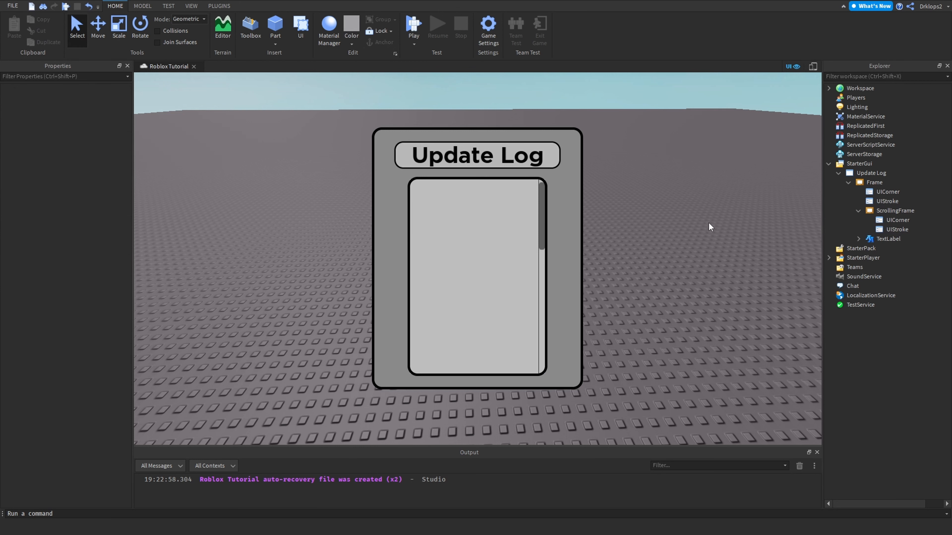
Step: Check the thickness setting of the ScrollingFrame's UIStroke
click(883, 216)
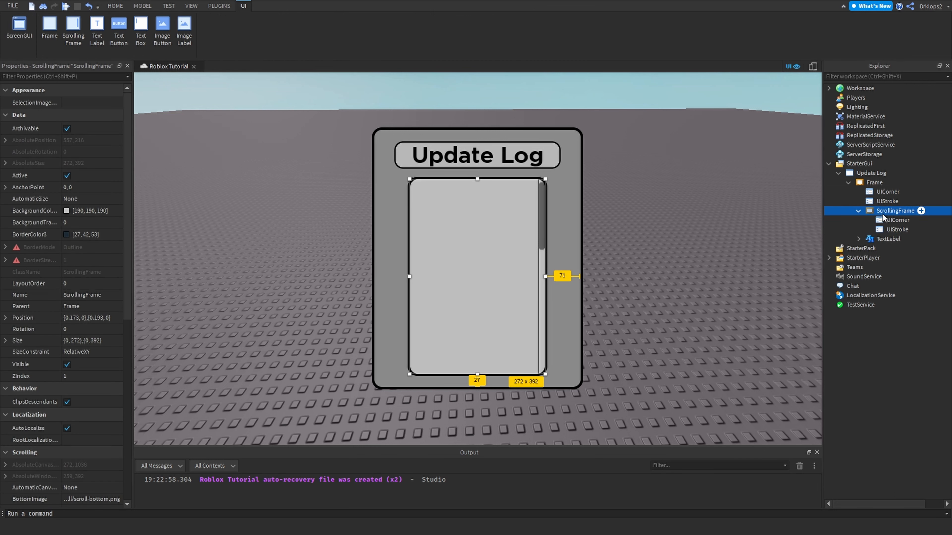
click(896, 229)
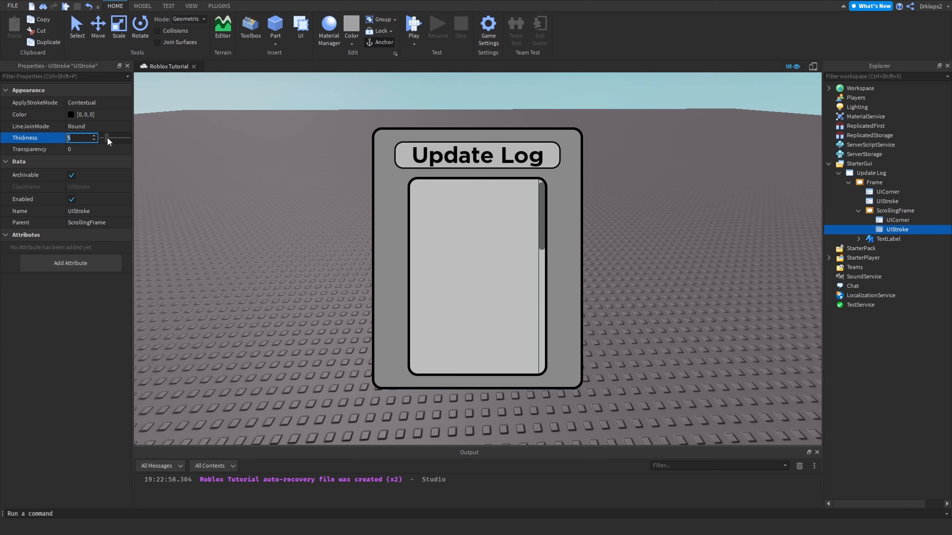
mouse_move(107, 138)
mouse_down()
mouse_move(99, 138)
mouse_move(107, 138)
mouse_up()
click(755, 152)
right_drag(756, 152, 730, 154)
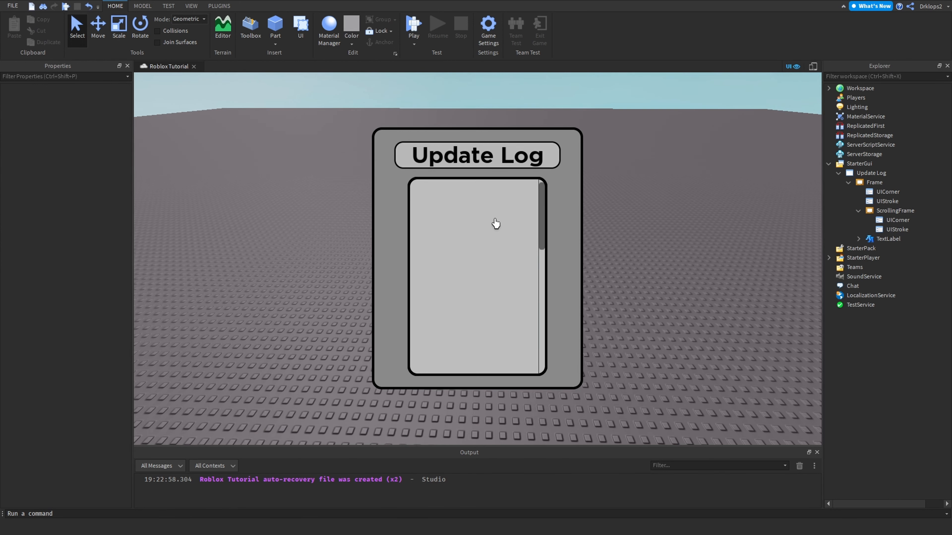
Step: Test scrolling in the rounded, outlined ScrollingFrame
scroll(511, 220, down, 8)
scroll(511, 220, up, 6)
scroll(512, 220, down, 4)
scroll(511, 219, up, 6)
scroll(511, 219, down, 6)
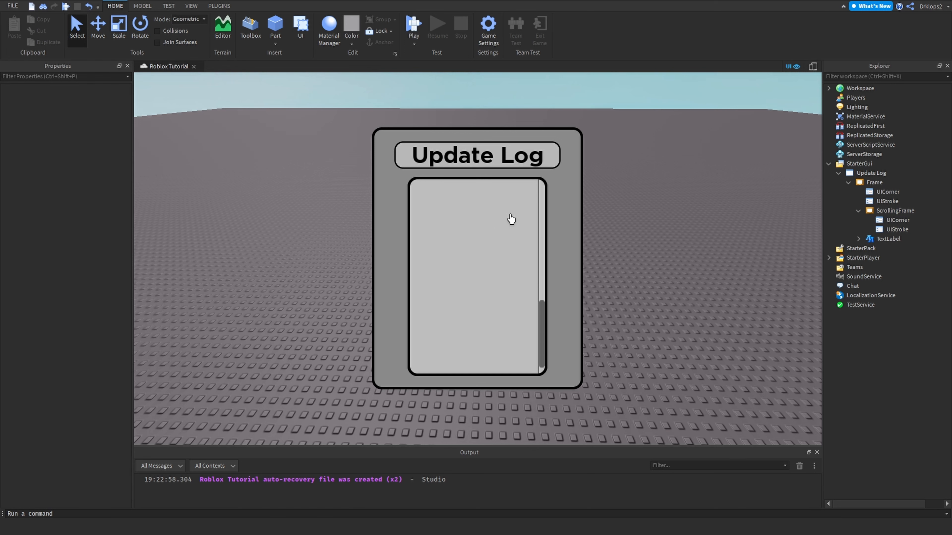
scroll(512, 219, up, 6)
Step: Add a UIListLayout to the ScrollingFrame
right_drag(697, 197, 697, 197)
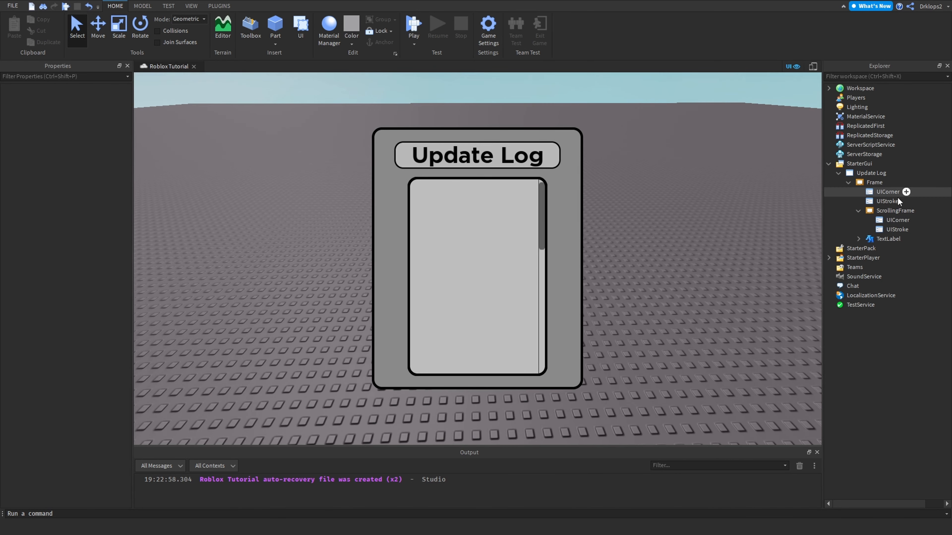
click(894, 210)
click(921, 211)
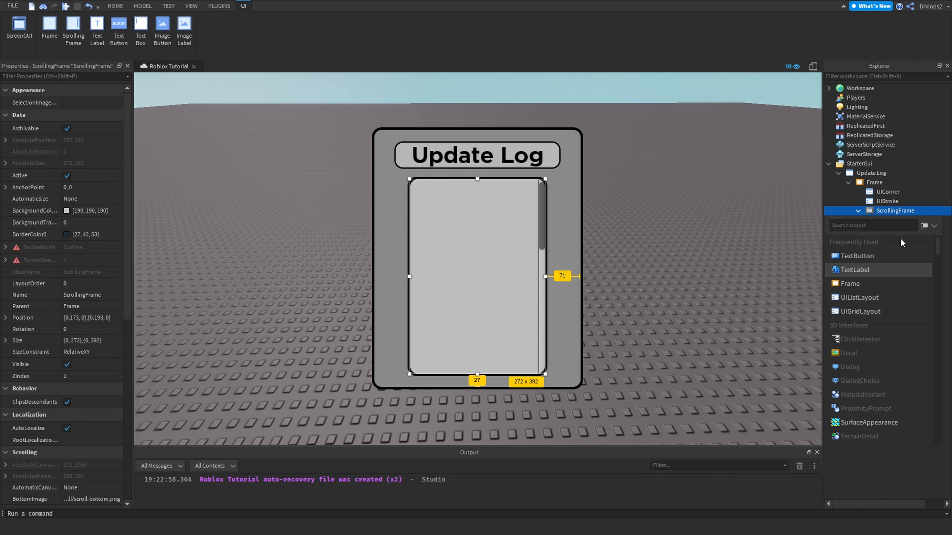
click(910, 203)
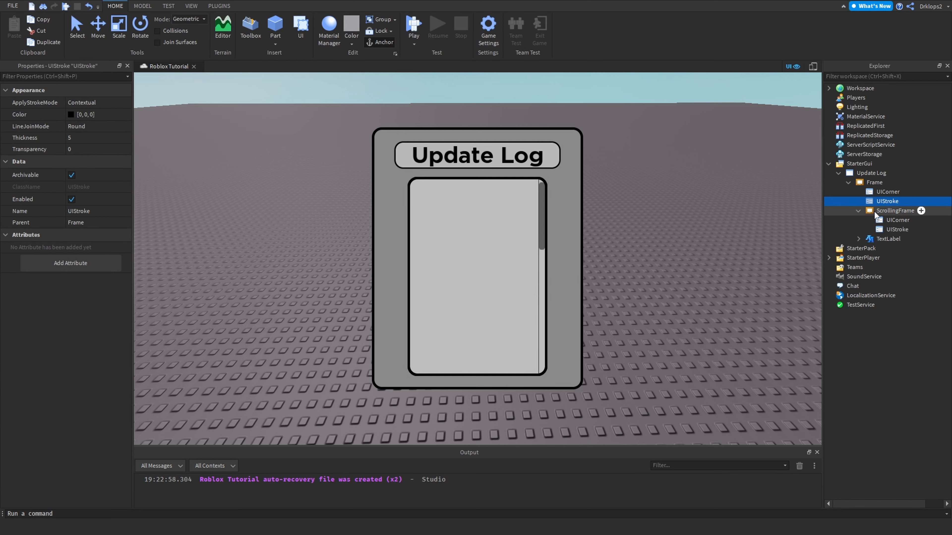
click(878, 211)
click(921, 211)
text(ui)
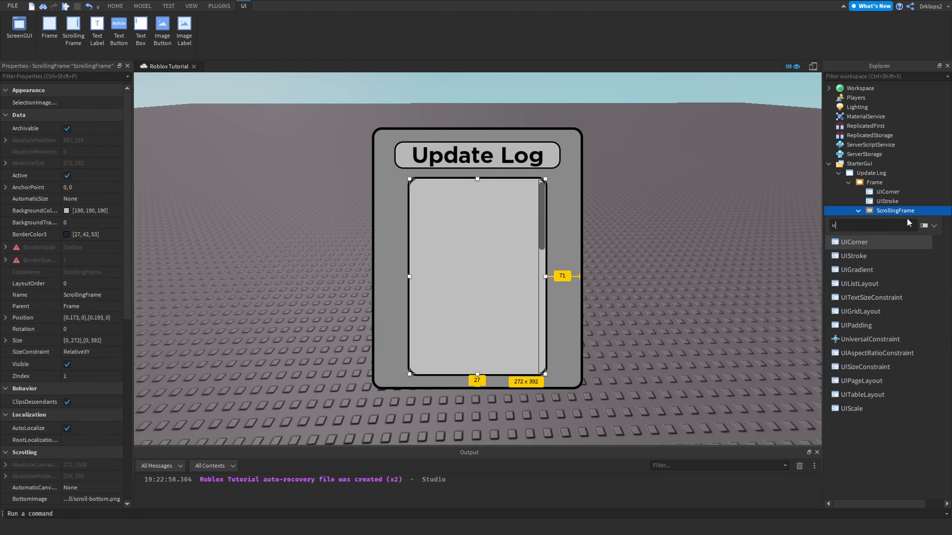
click(867, 286)
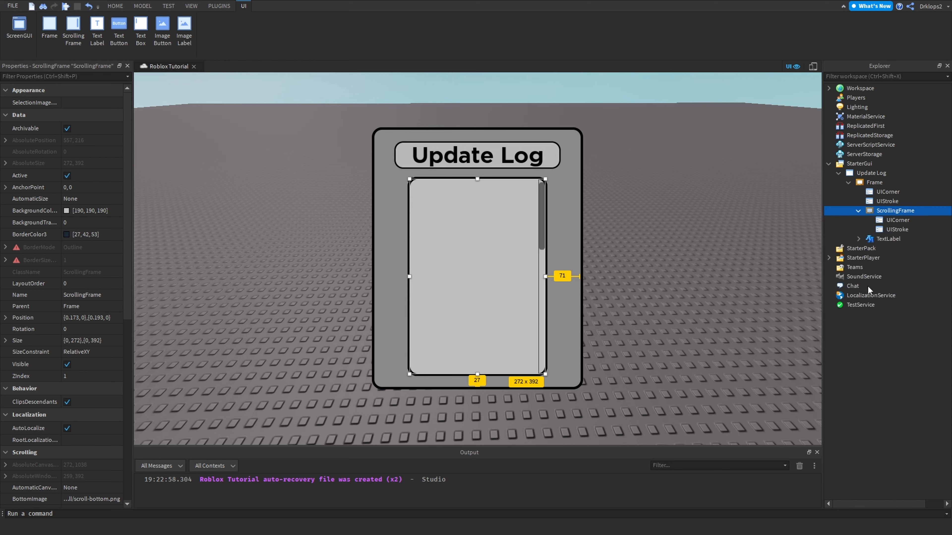
Step: Add two Frames to the ScrollingFrame so that the UIListLayout stacks them
click(891, 212)
click(921, 211)
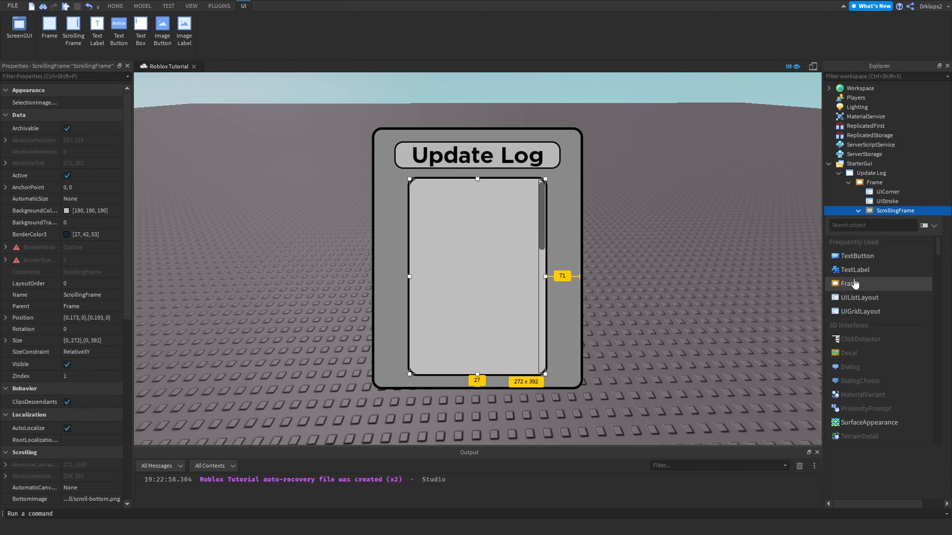
click(850, 284)
click(899, 211)
click(924, 211)
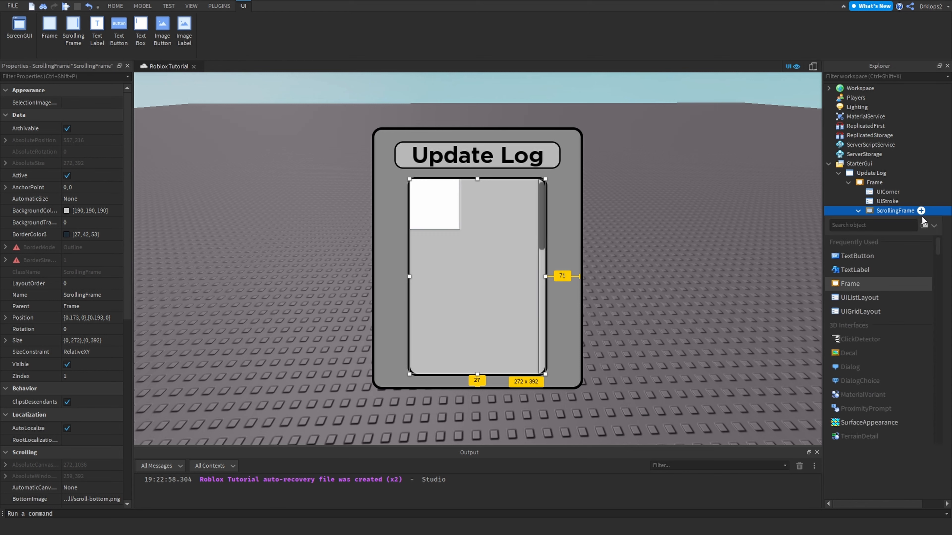
click(850, 283)
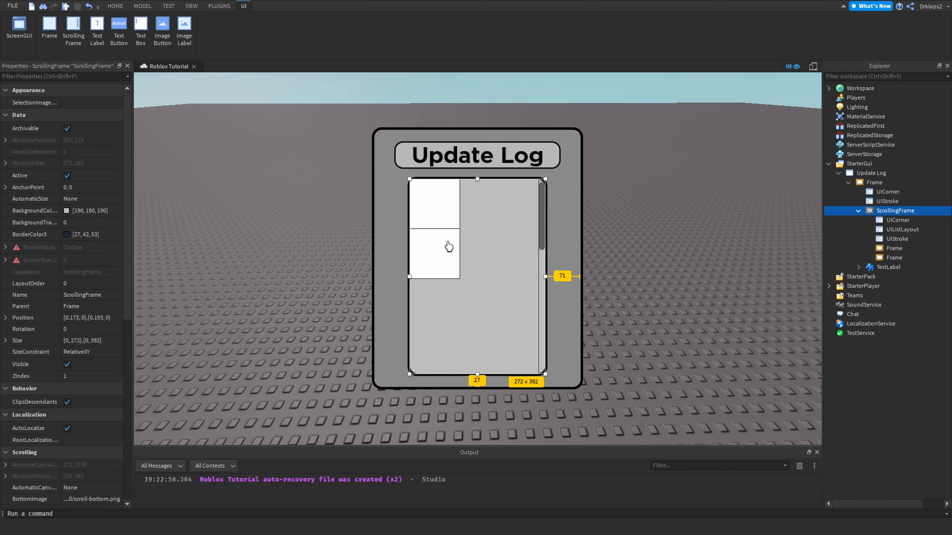
Step: Try to shift the first Frame within the list arrangement, and delete the UIListLayout
mouse_move(459, 228)
mouse_down()
mouse_move(506, 234)
mouse_move(456, 213)
mouse_move(465, 235)
mouse_move(473, 229)
mouse_up()
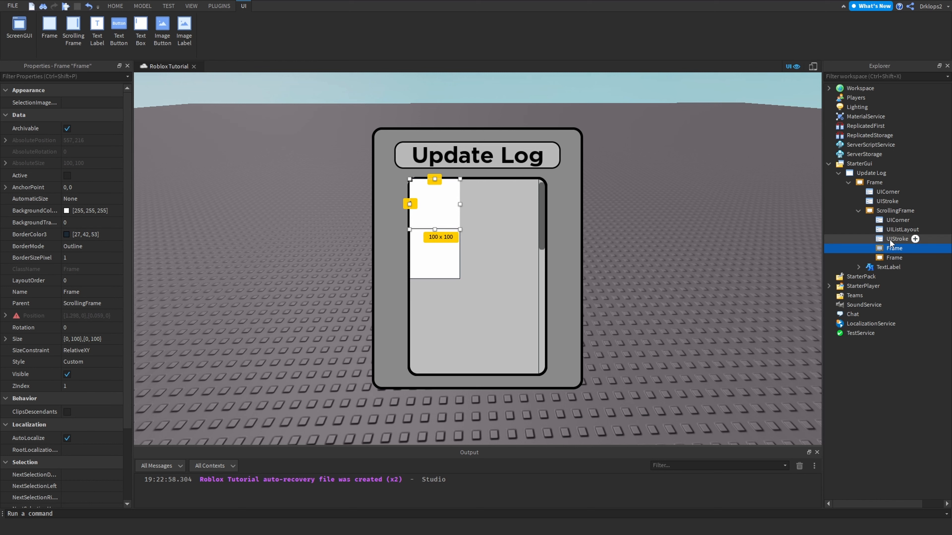
click(890, 226)
key(Delete)
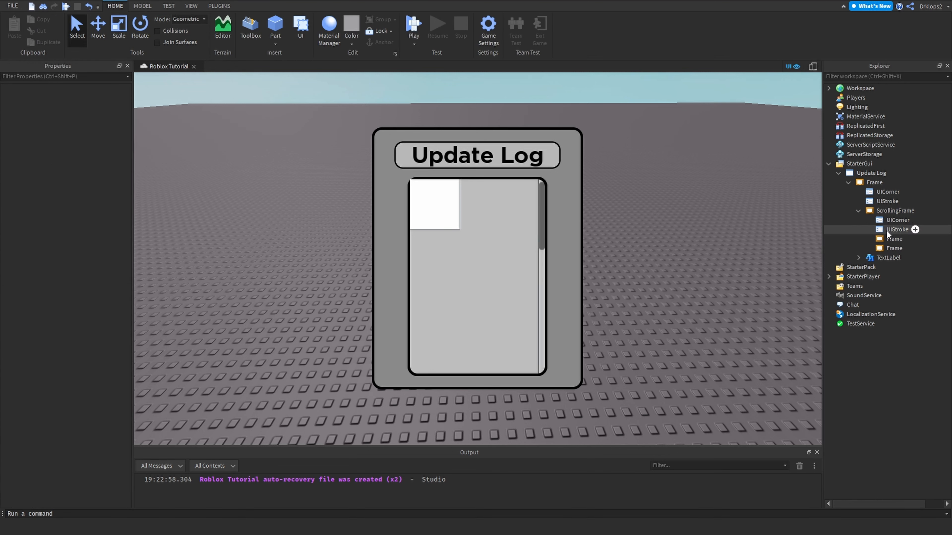
Step: Move one of the overlapping Frames away from the ScrollingFrame's upper-left corner
click(893, 239)
click(512, 257)
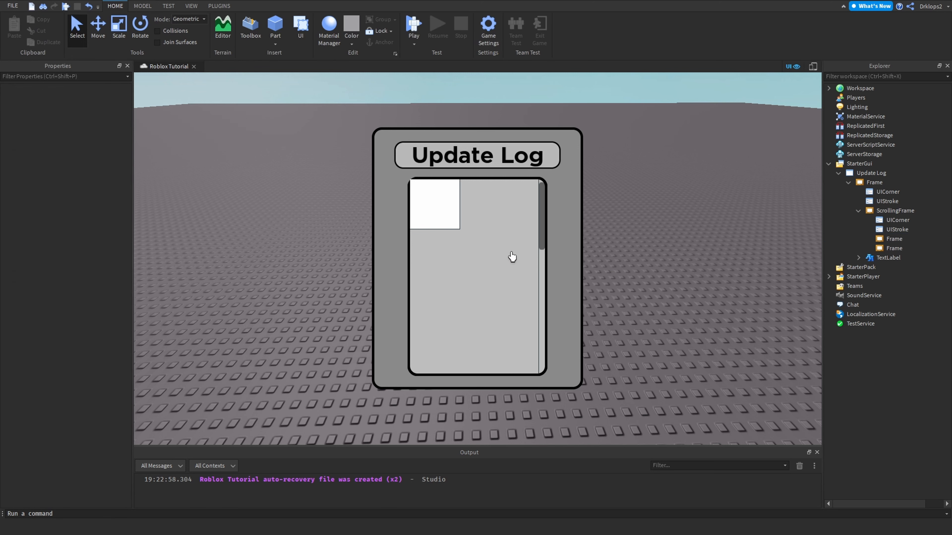
click(455, 221)
drag(433, 212, 466, 226)
click(873, 242)
click(610, 231)
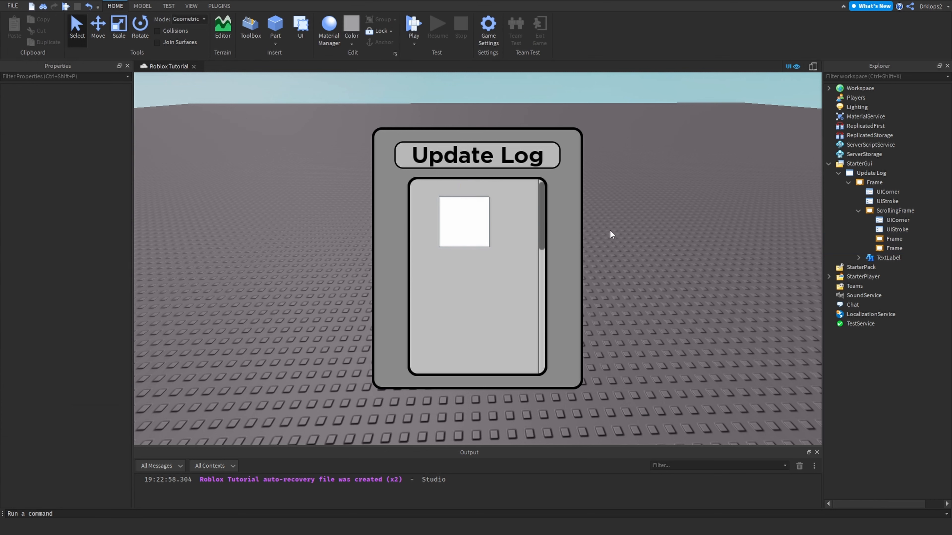
Step: Delete both test Frames from the ScrollingFrame
click(899, 249)
key(Delete)
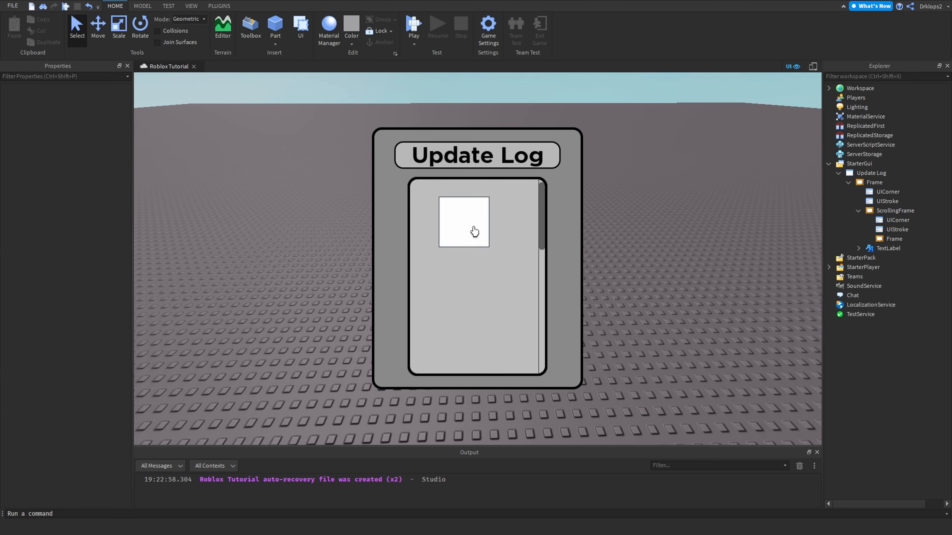
click(853, 240)
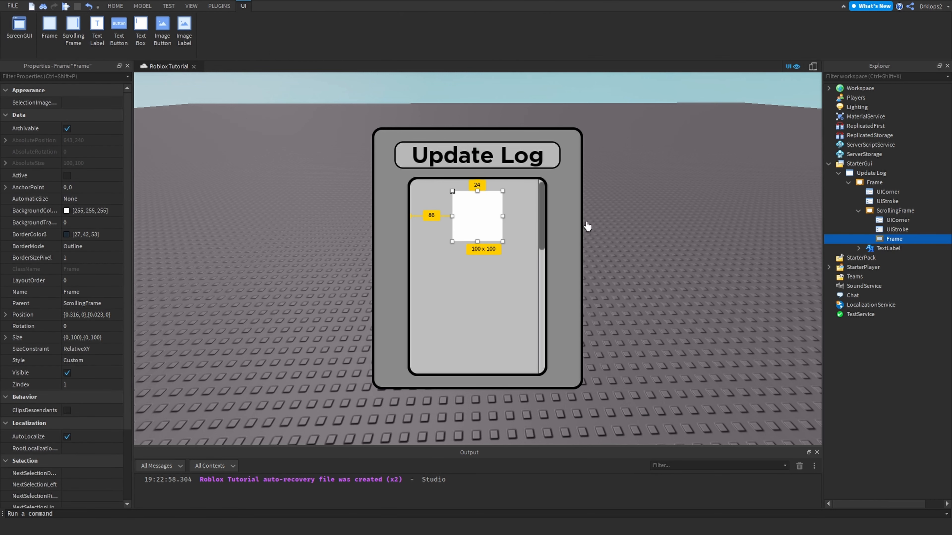
key(Delete)
Step: Add a UIGridLayout and a Frame to the ScrollingFrame
click(916, 211)
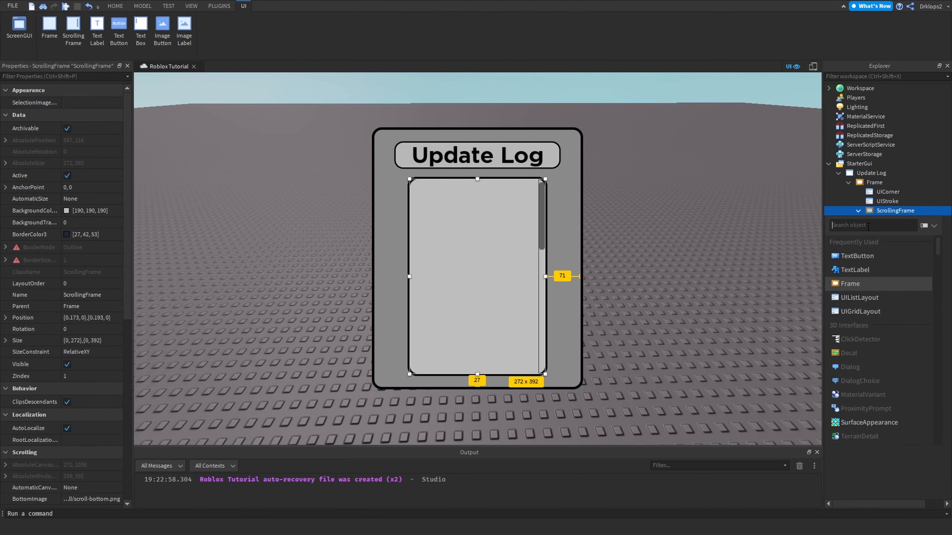
text(ui)
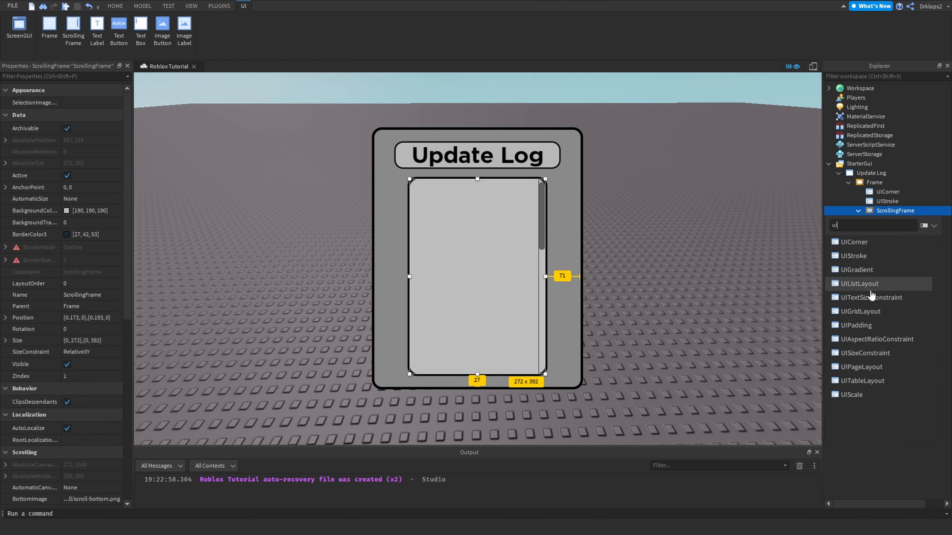
click(862, 311)
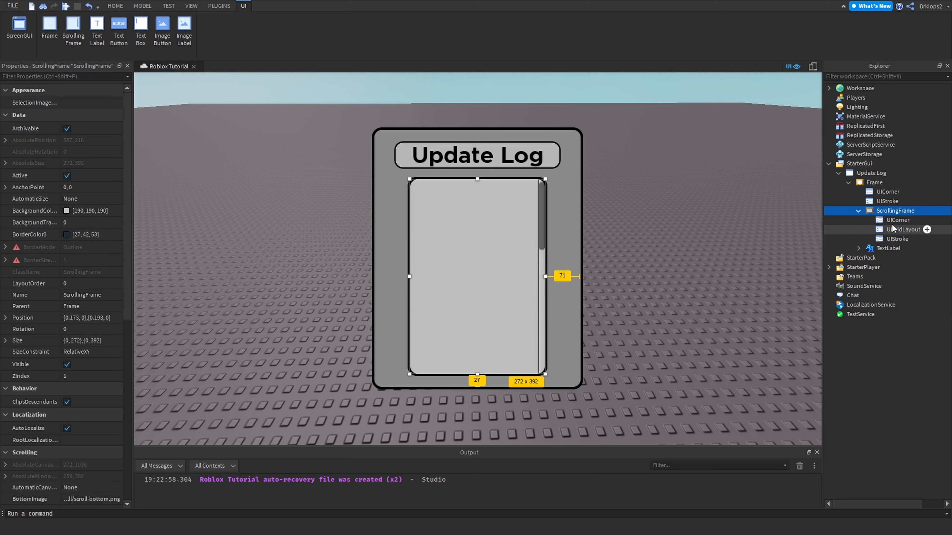
click(914, 211)
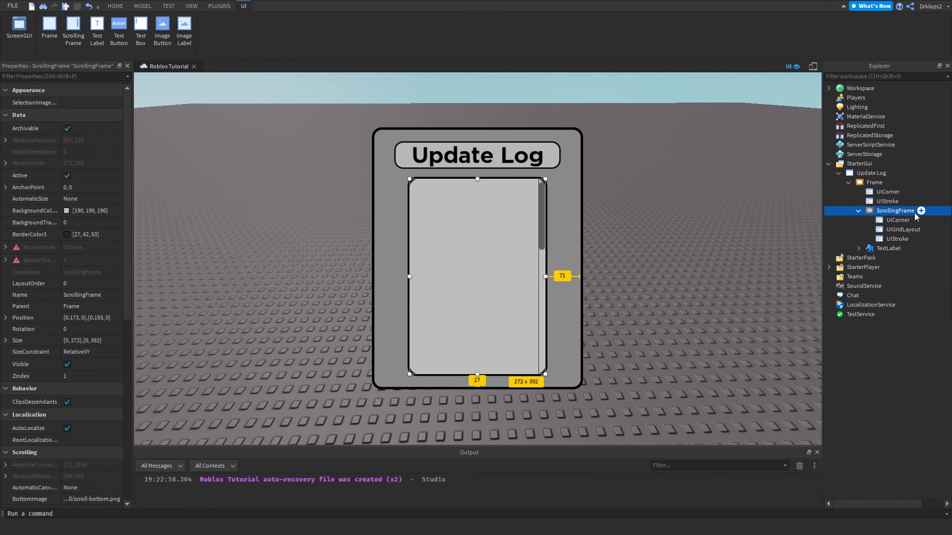
click(851, 279)
click(852, 279)
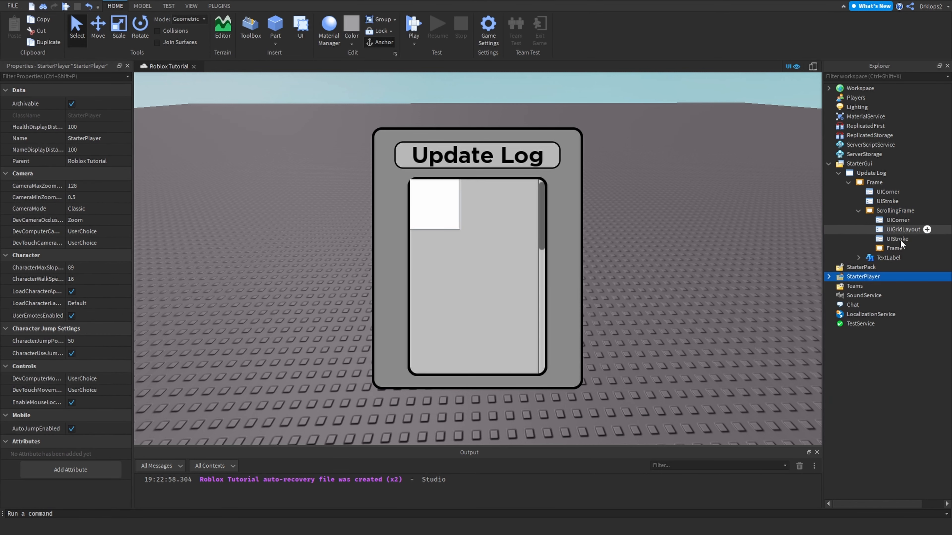
Step: Duplicate the Frame nine times inside the UIGridLayout and test scrolling through the grid
click(892, 249)
key(ctrl+d)
key(ctrl+d)
key(ctrl+d)
key(ctrl+d)
key(ctrl+d)
key(ctrl+d)
key(ctrl+d)
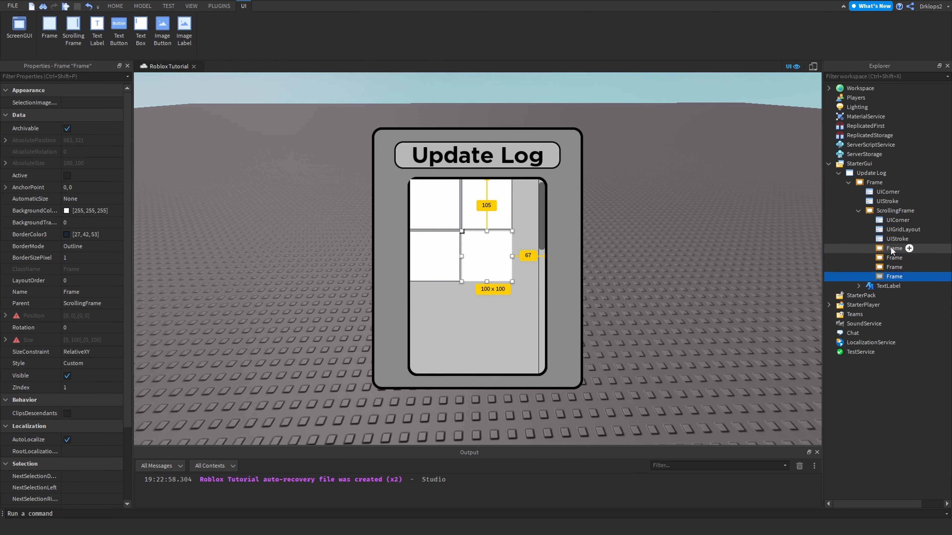
key(ctrl+d)
key(ctrl+d)
key(ctrl+d)
scroll(500, 250, down, 3)
scroll(500, 250, up, 3)
scroll(500, 250, down, 5)
scroll(501, 250, up, 5)
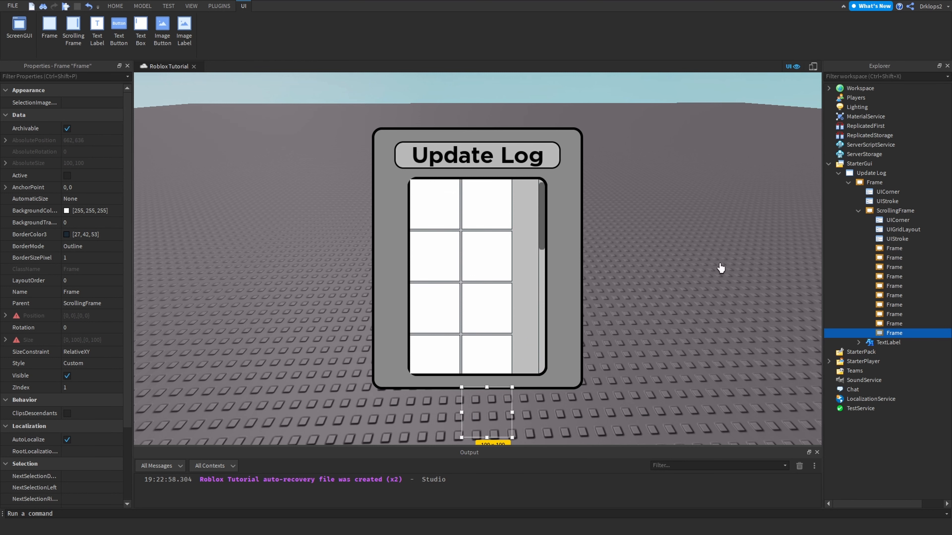
Step: Undo the duplicated Frames and the original test Frame, keeping the UIGridLayout
key(ctrl+z)
key(ctrl+z)
key(ctrl+z)
key(ctrl+z)
key(ctrl+z)
key(ctrl+z)
key(ctrl+z)
key(ctrl+z)
key(ctrl+z)
key(ctrl+z)
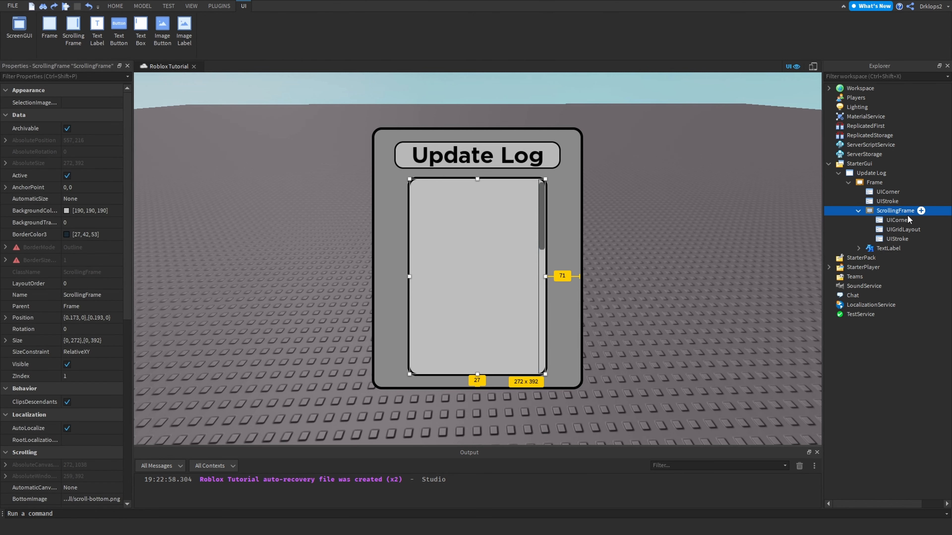
Step: Add a UIListLayout and a TextLabel to the ScrollingFrame
click(920, 213)
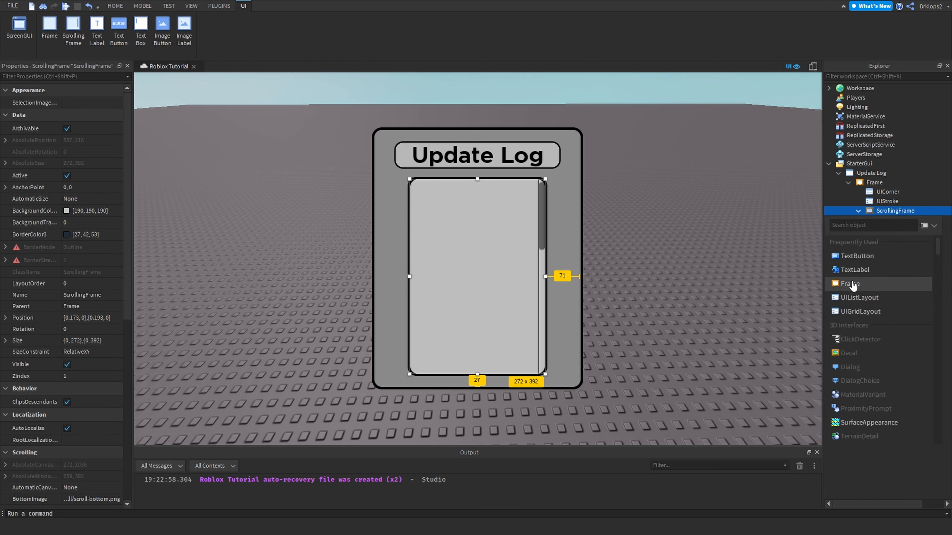
click(855, 270)
click(459, 222)
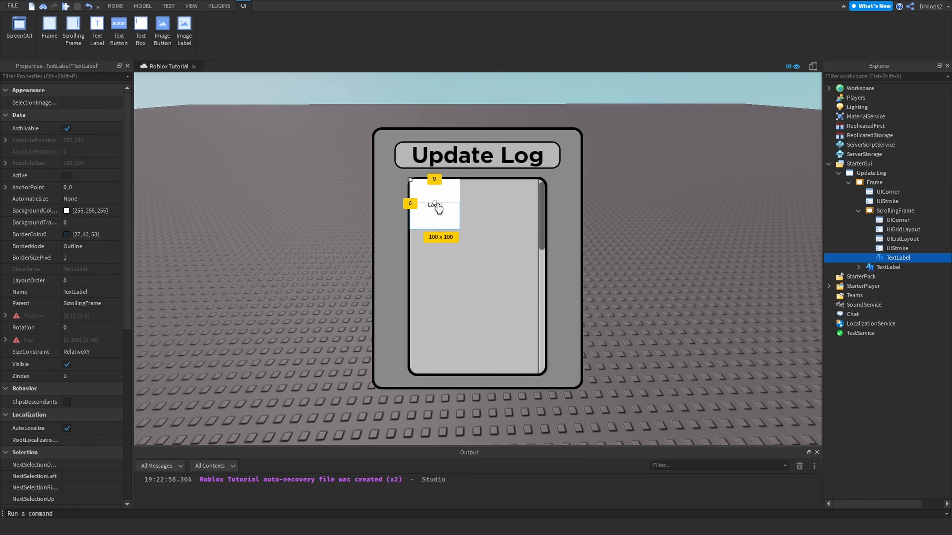
Step: Try to move and resize the TextLabel within the ScrollingFrame, and delete the UIListLayout
drag(438, 207, 434, 225)
drag(440, 211, 511, 207)
click(472, 209)
drag(442, 211, 440, 213)
right_click(890, 239)
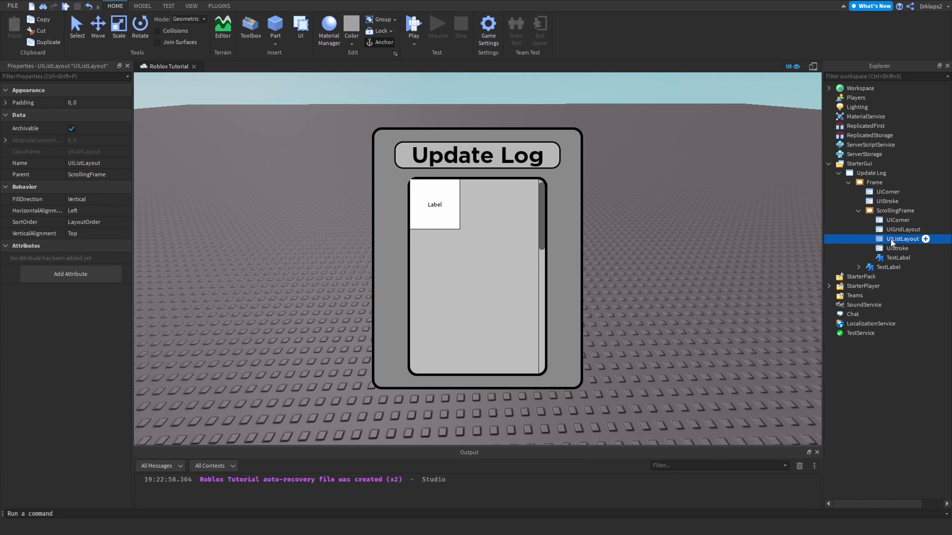
click(835, 60)
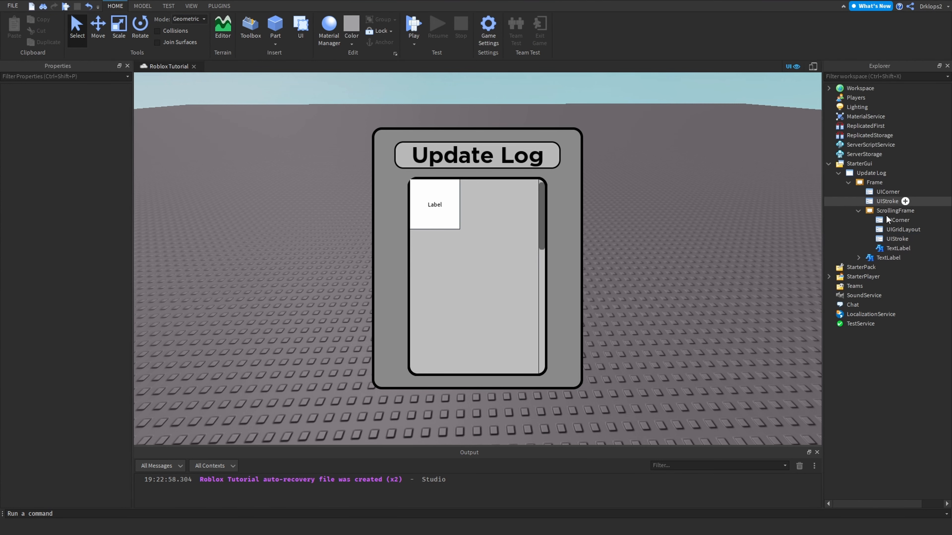
Step: Try to reposition the TextLabel with the UIGridLayout in place, and undo the move
click(897, 248)
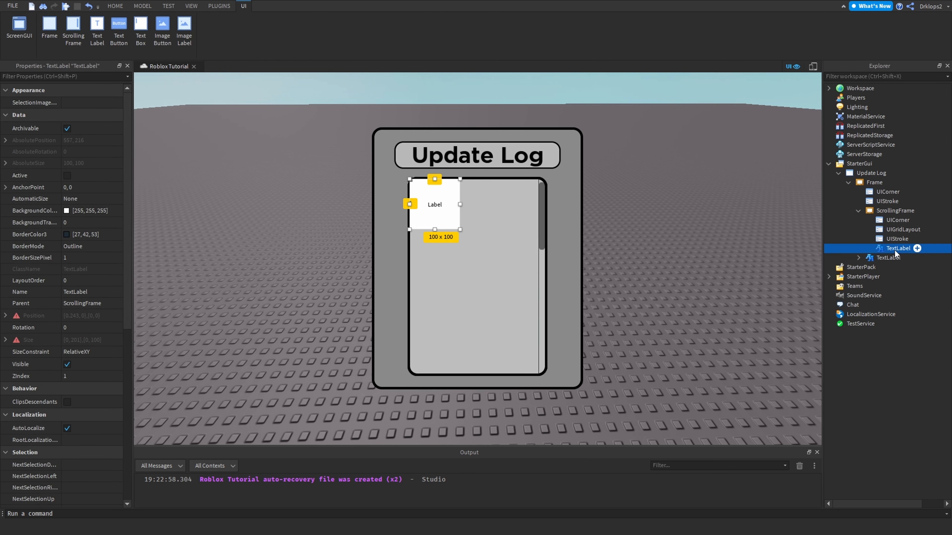
right_click(894, 250)
click(623, 255)
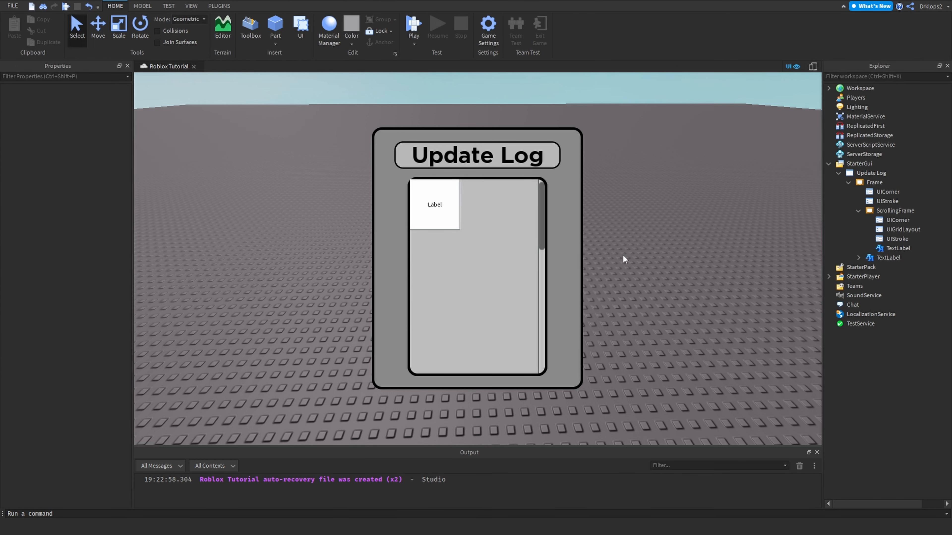
click(888, 249)
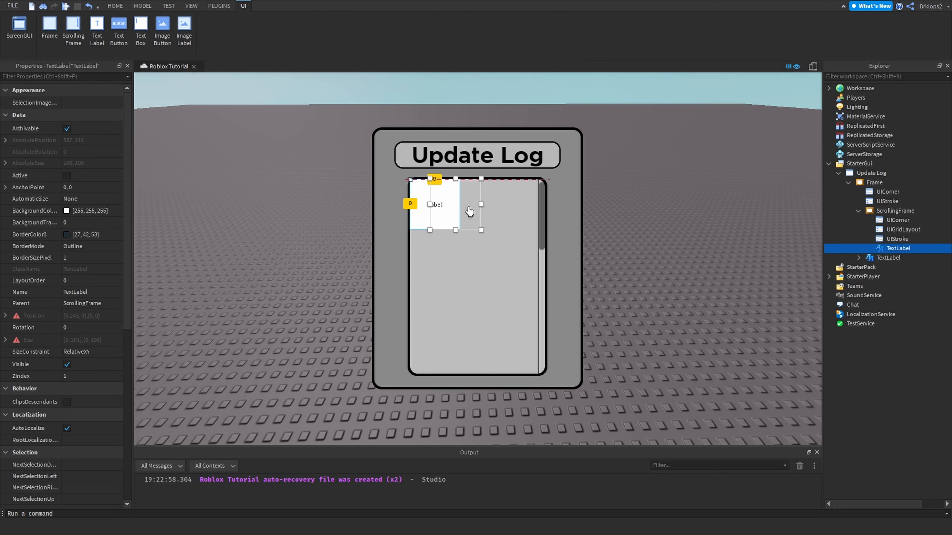
key(ctrl+z)
Step: Delete the UIGridLayout from the ScrollingFrame
click(890, 229)
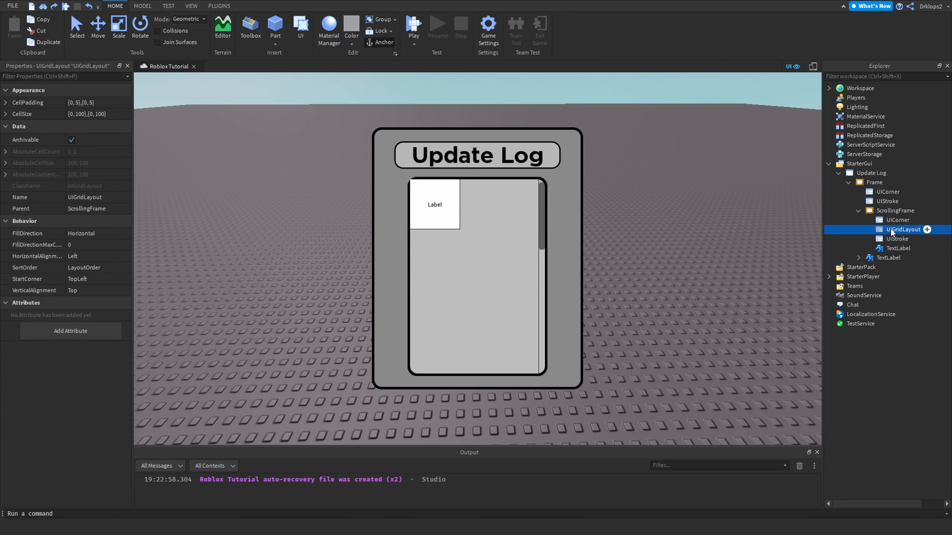
right_click(891, 229)
click(838, 71)
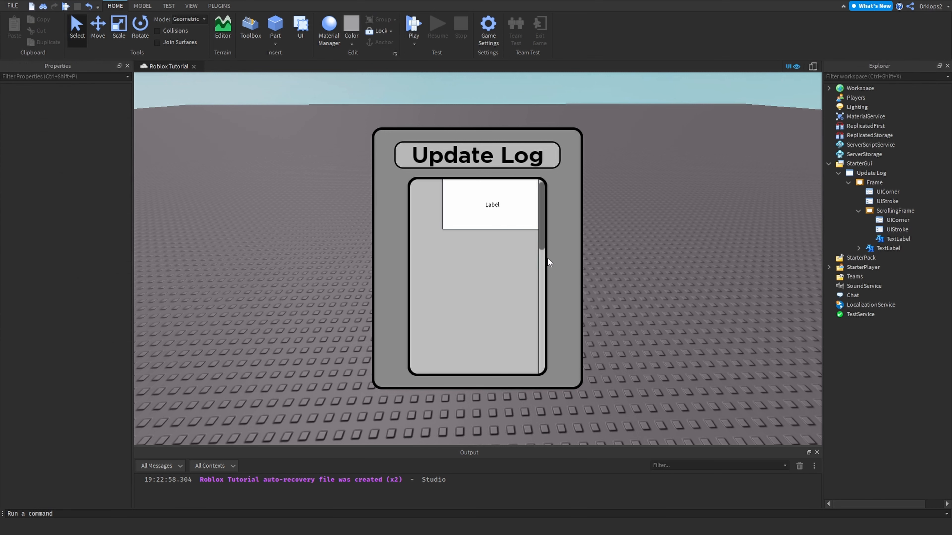
Step: Nest the placeholder TextLabel under the title TextLabel, and undo the stray move of the ScrollingFrame
drag(891, 240, 882, 249)
drag(499, 175, 482, 200)
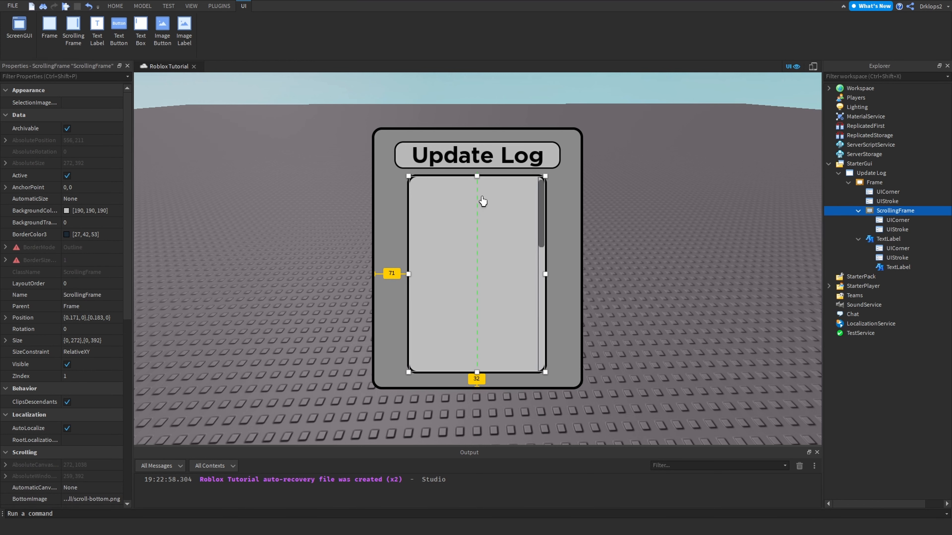
key(ctrl+z)
Step: Delete the placeholder TextLabel nested under the title TextLabel
click(889, 240)
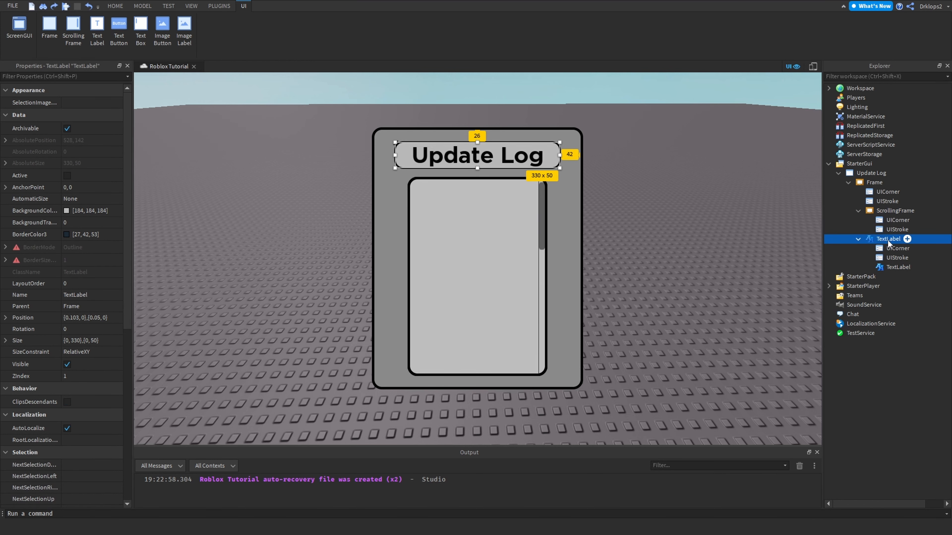
right_click(888, 267)
click(835, 61)
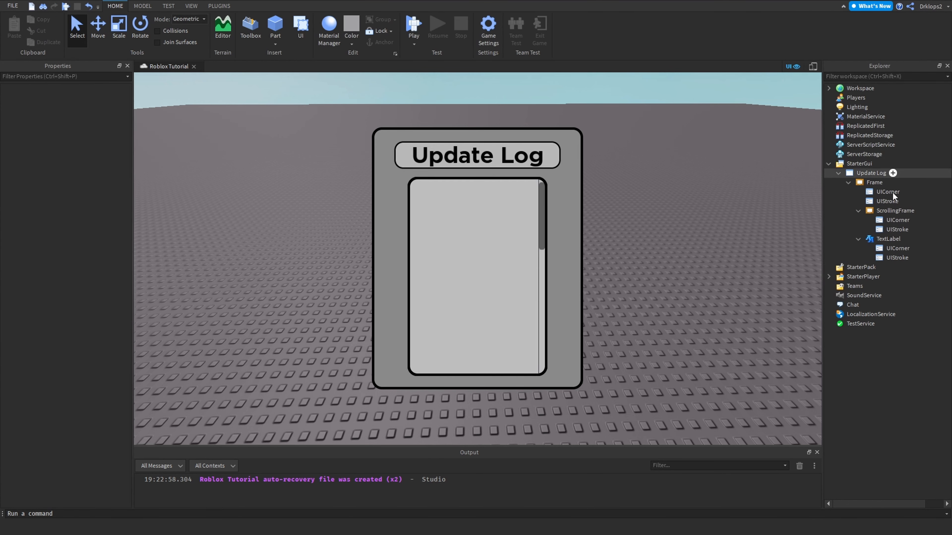
Step: Insert a TextLabel into the ScrollingFrame and place it near the frame's upper edge
click(921, 211)
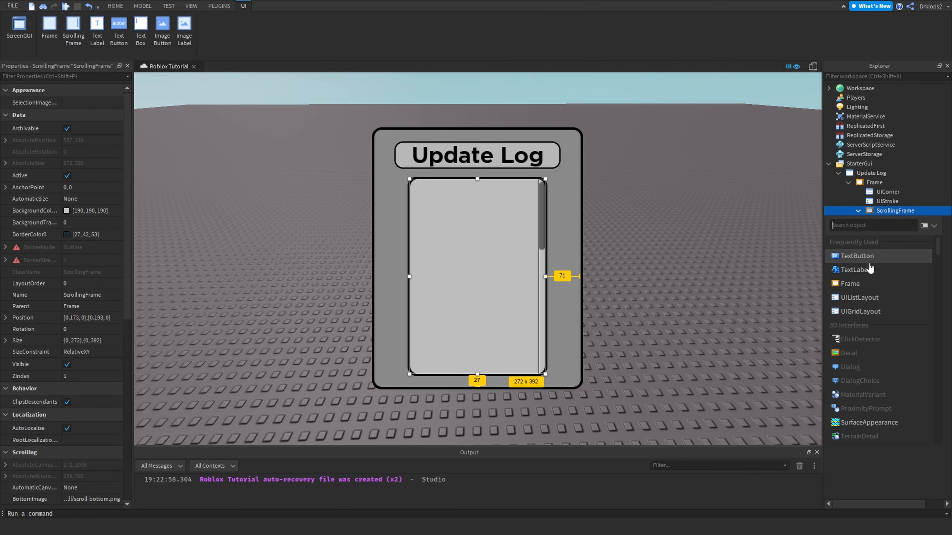
click(869, 269)
drag(485, 217, 468, 207)
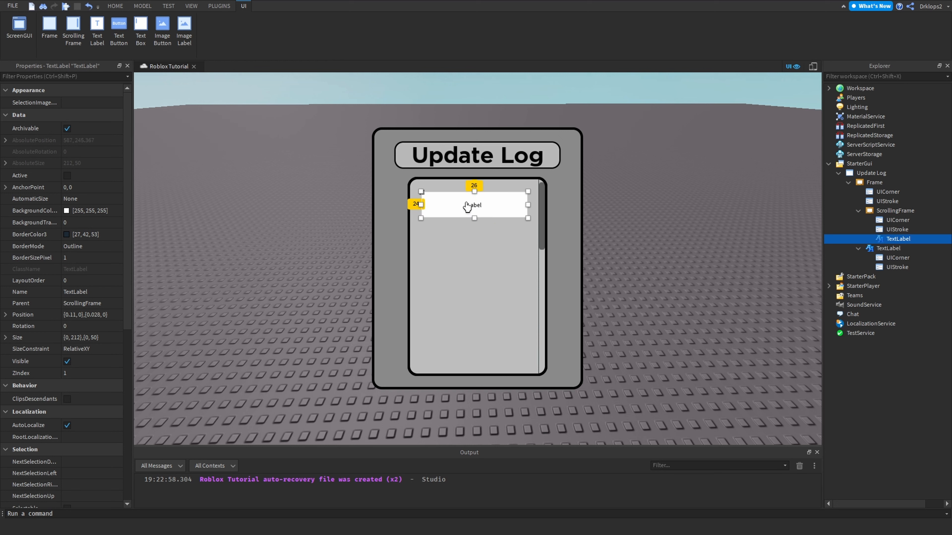
Step: Check how the placeholder label scrolls within the ScrollingFrame, and undo the stray move of the frame
scroll(482, 246, down, 3)
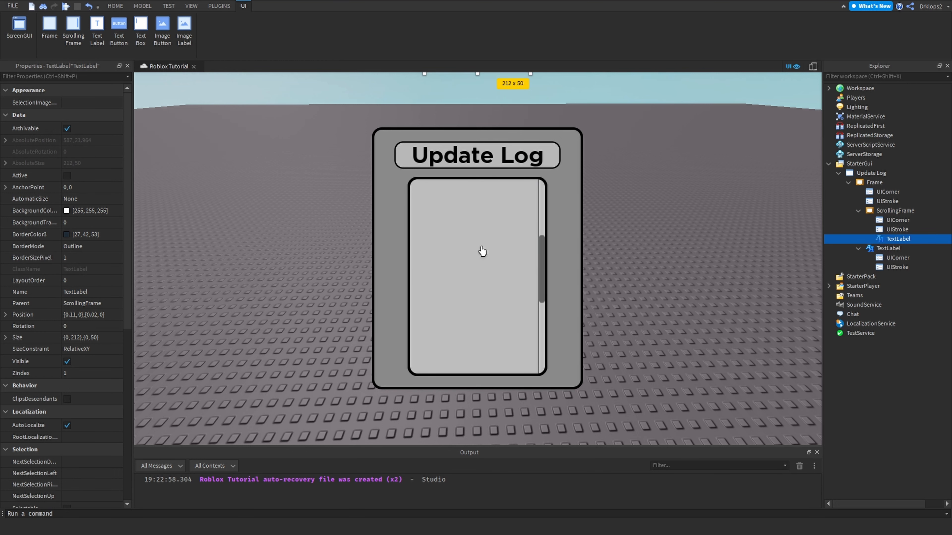
scroll(482, 251, up, 3)
click(544, 240)
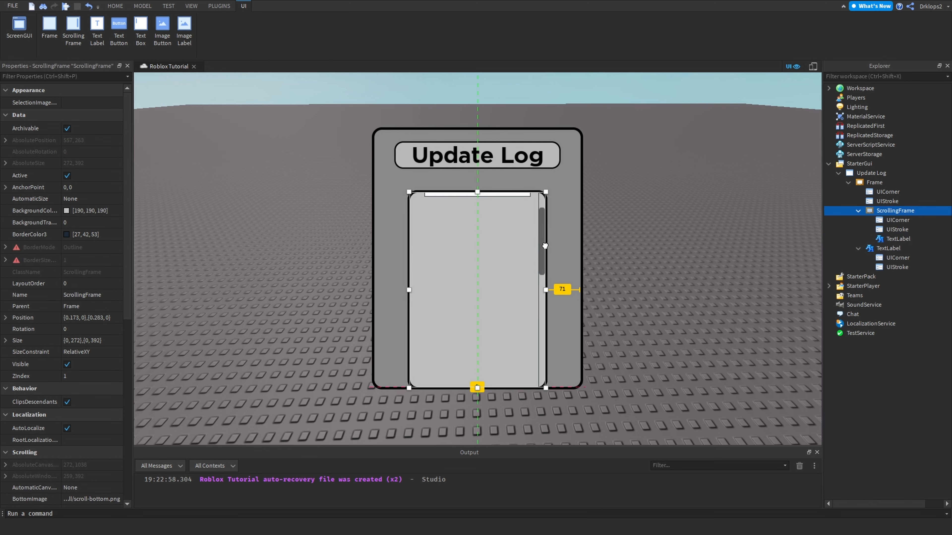
scroll(513, 269, down, 3)
scroll(502, 270, up, 3)
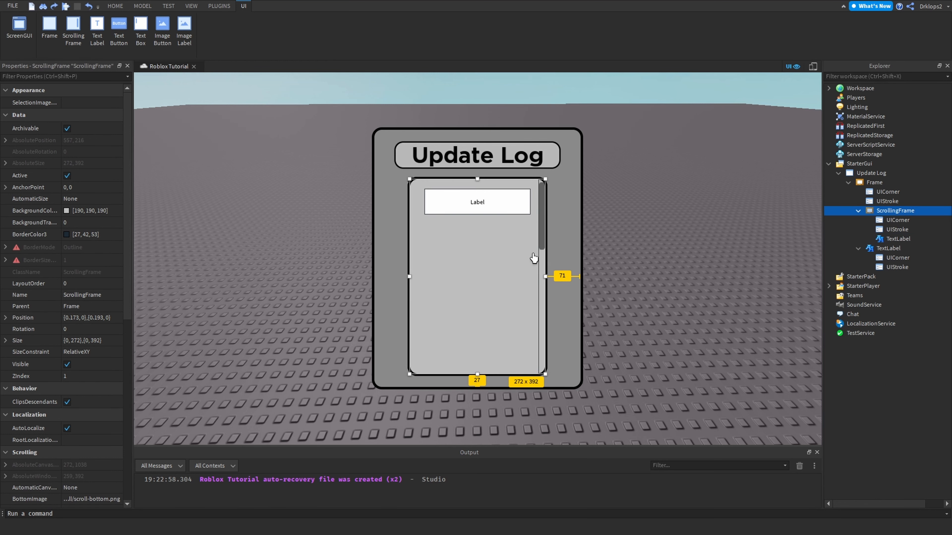
scroll(479, 272, down, 3)
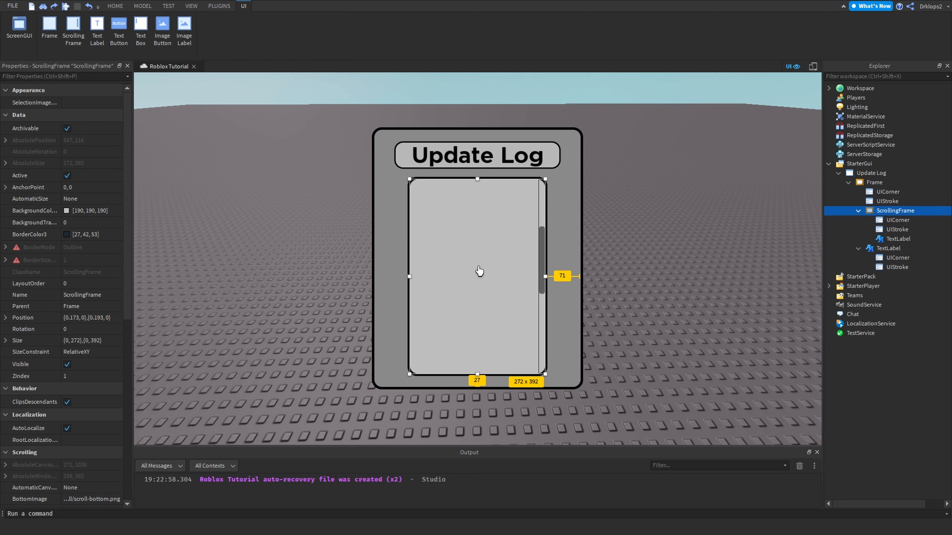
scroll(480, 271, up, 3)
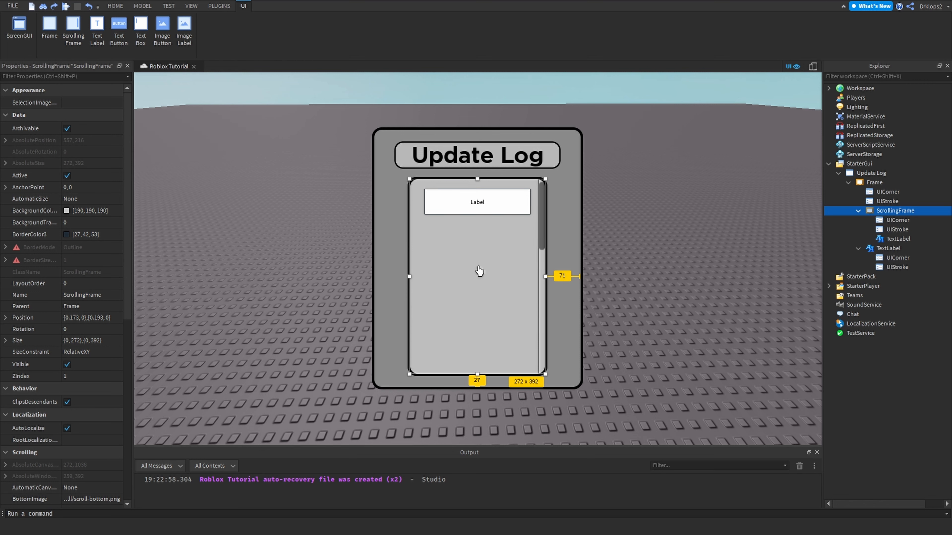
Step: Examine the ScrollingFrame's scrolling properties, such as its canvas size and scroll bar thickness
scroll(92, 270, down, 7)
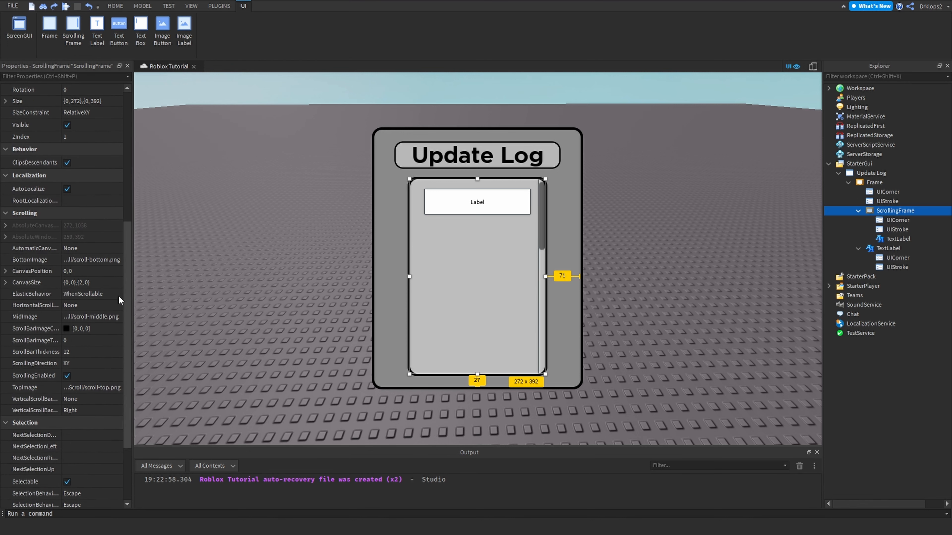
scroll(49, 293, down, 3)
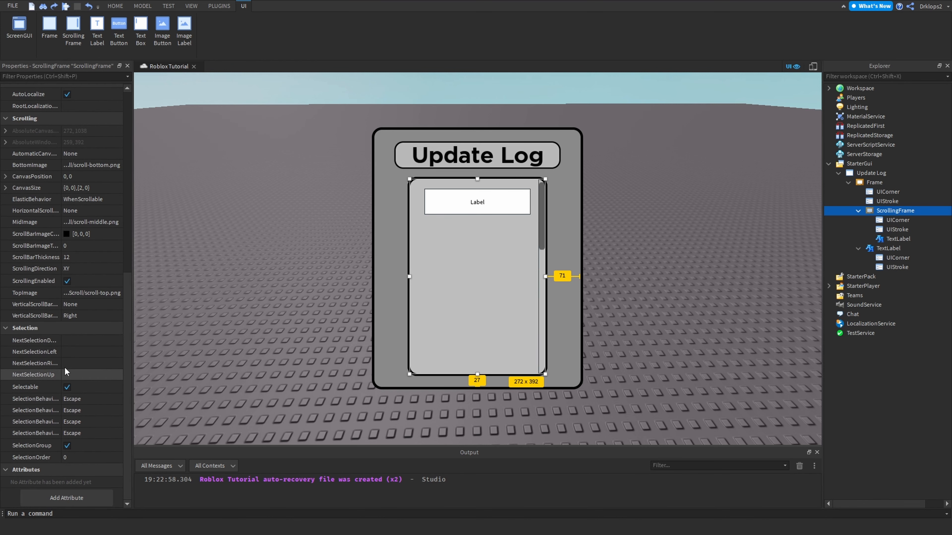
scroll(85, 240, up, 8)
scroll(88, 225, down, 8)
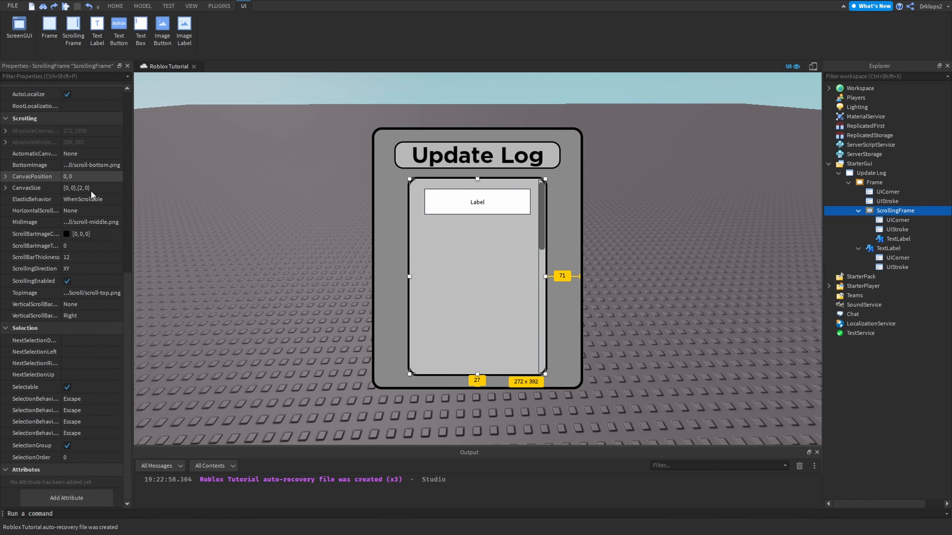
scroll(233, 260, up, 3)
scroll(227, 267, down, 5)
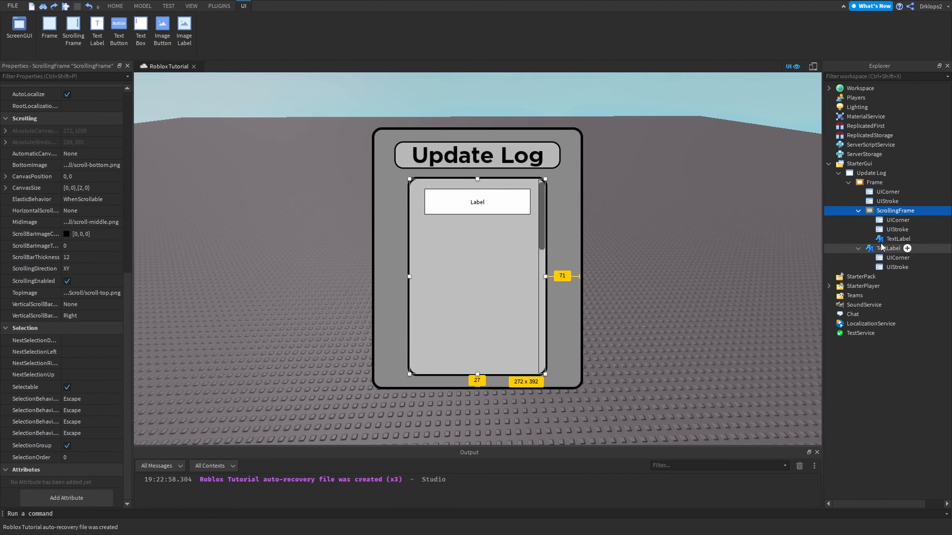
Step: Delete the placeholder TextLabel from the ScrollingFrame
drag(888, 230, 898, 202)
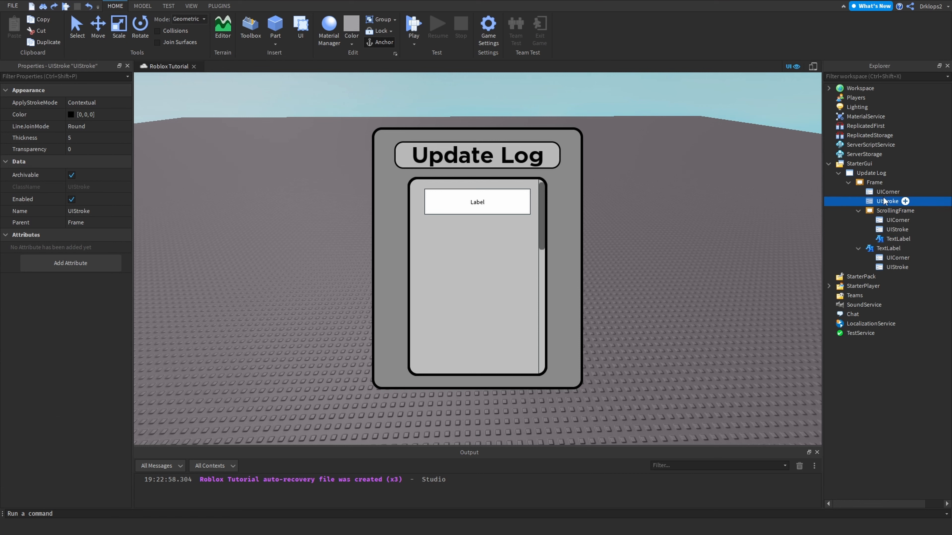
click(886, 246)
right_click(879, 237)
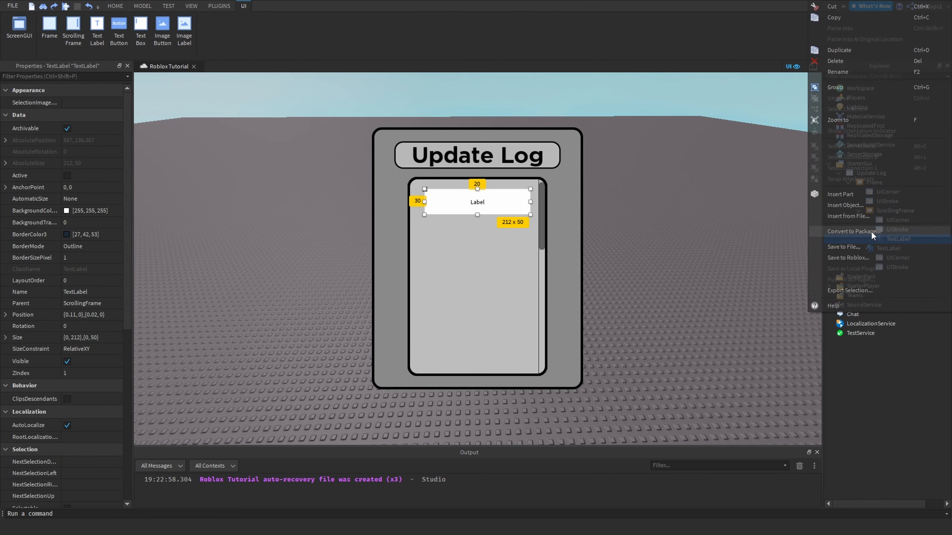
click(842, 62)
Step: Duplicate the Update Log title label and nest the copy inside the ScrollingFrame
right_click(876, 240)
click(838, 49)
drag(903, 266, 888, 229)
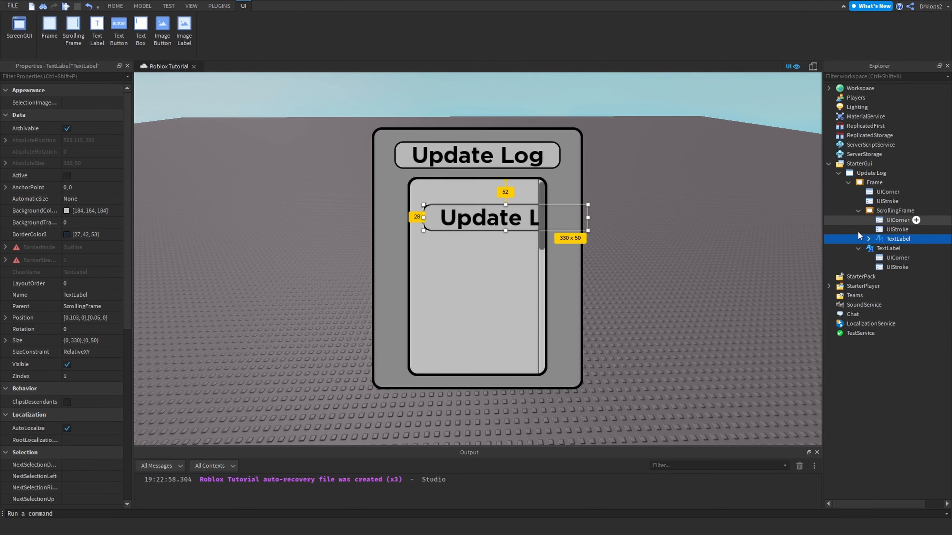
Step: Resize the nested label to about 233 x 37 pixels and center it near the top of the ScrollingFrame
drag(587, 220, 520, 221)
click(473, 271)
mouse_move(472, 275)
mouse_down()
mouse_move(476, 248)
mouse_move(475, 261)
mouse_up()
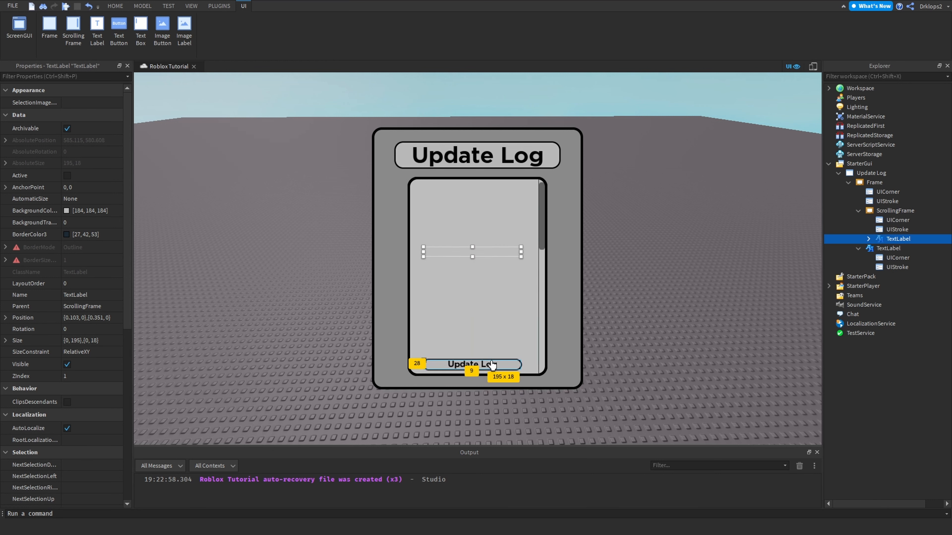
drag(492, 365, 543, 237)
drag(508, 284, 497, 204)
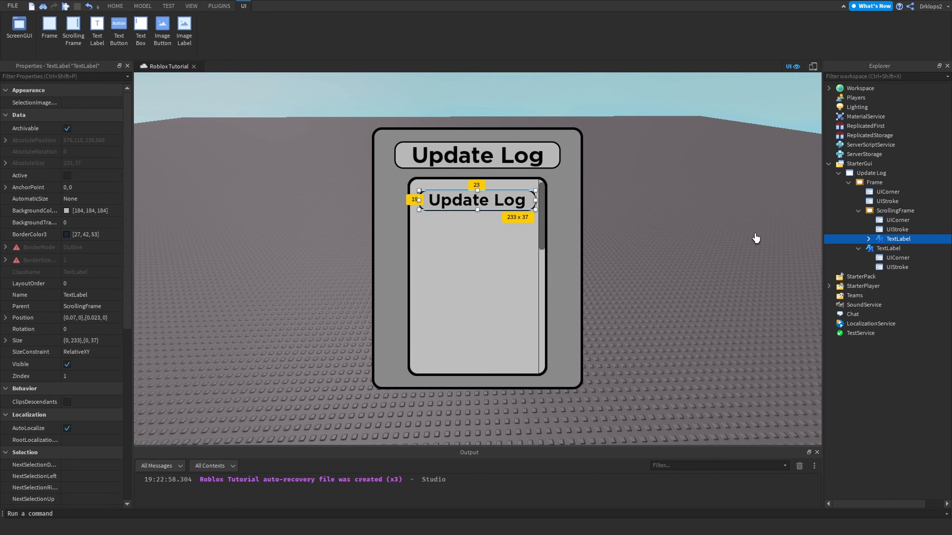
Step: Change the nested label's text to "Added Bigger Map"
scroll(94, 326, down, 8)
click(97, 314)
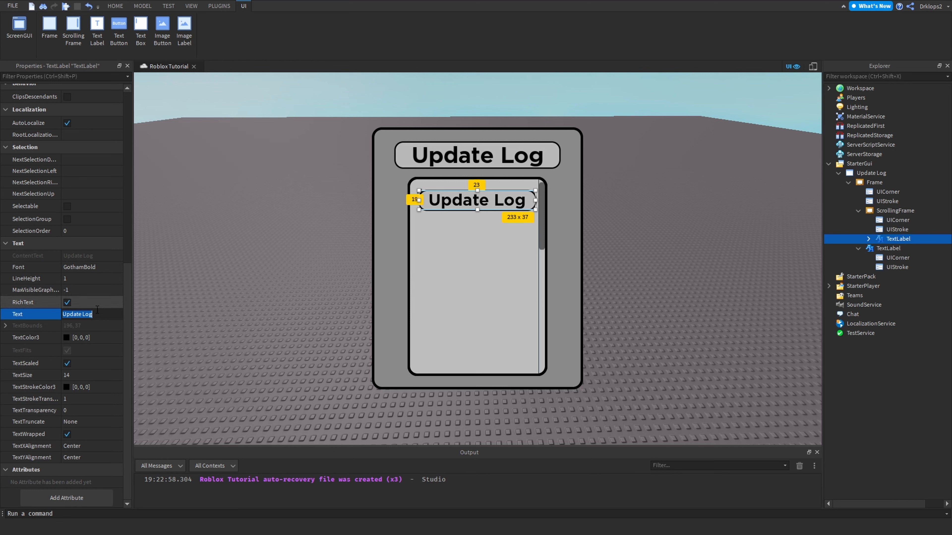
key(BackSpace)
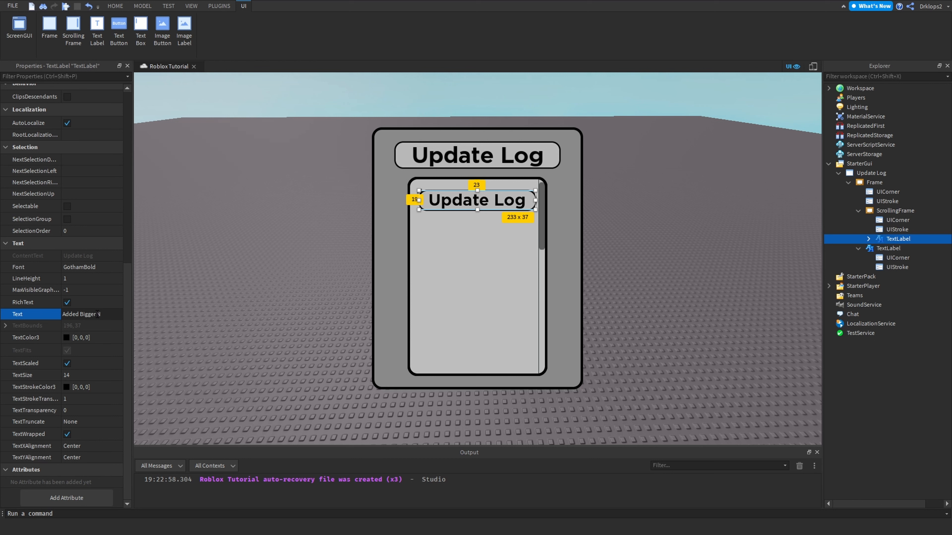
text(ap)
key(Return)
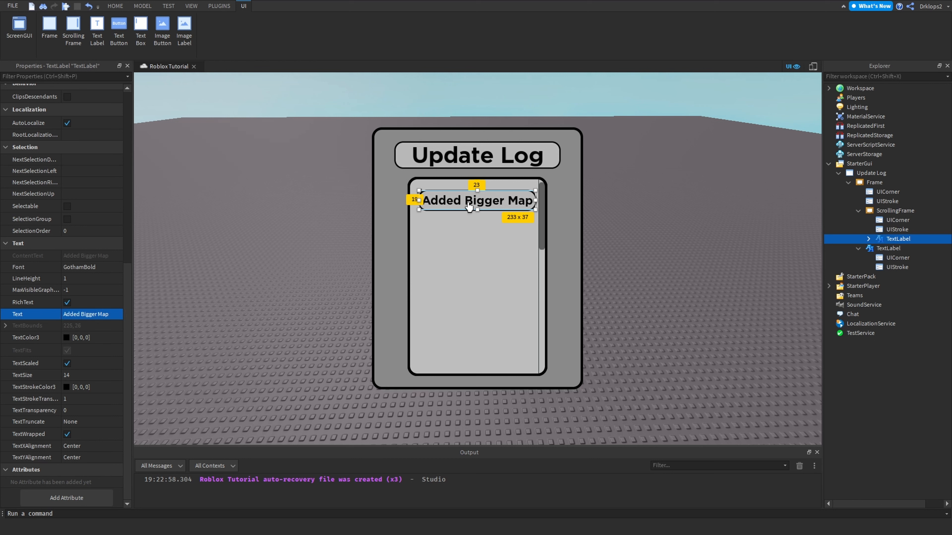
Step: Duplicate the "Added Bigger Map" label and place the copy directly below it
right_click(467, 202)
click(905, 238)
key(ctrl+d)
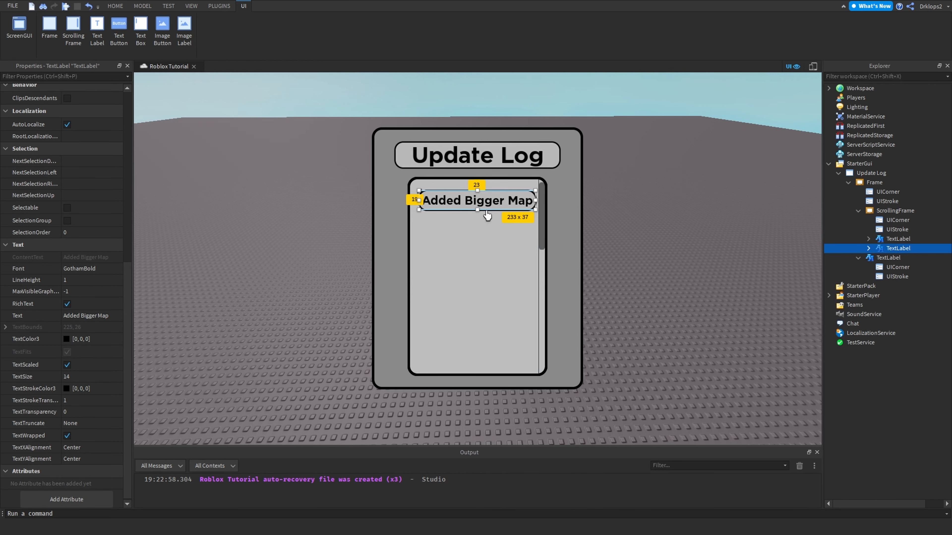
drag(491, 205, 491, 229)
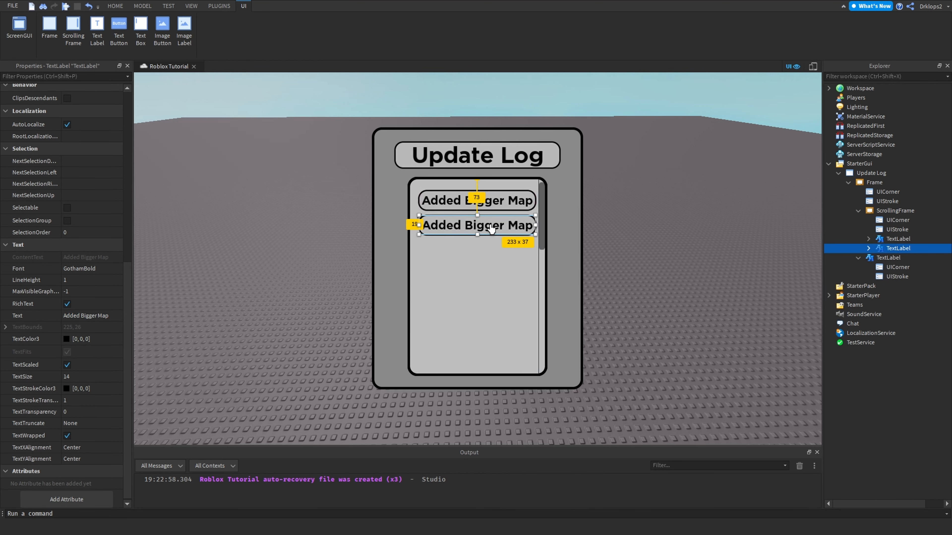
Step: Change the second entry's text to "Fixed 7 Bugs"
click(99, 312)
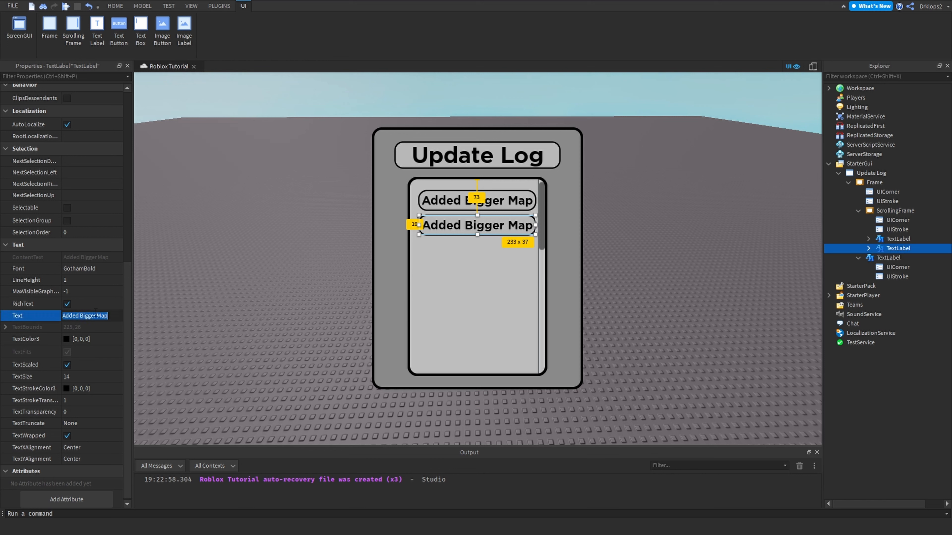
key(BackSpace)
text(Fixed 7 Bugs)
key(Return)
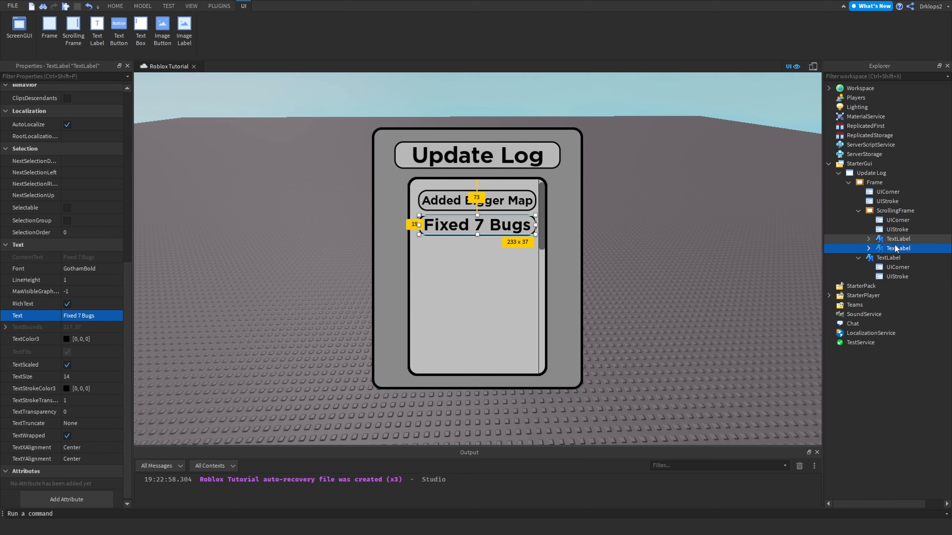
Step: Duplicate the "Fixed 7 Bugs" label, place the copy directly below it and select that copy
key(ctrl+d)
drag(511, 235, 516, 254)
click(502, 224)
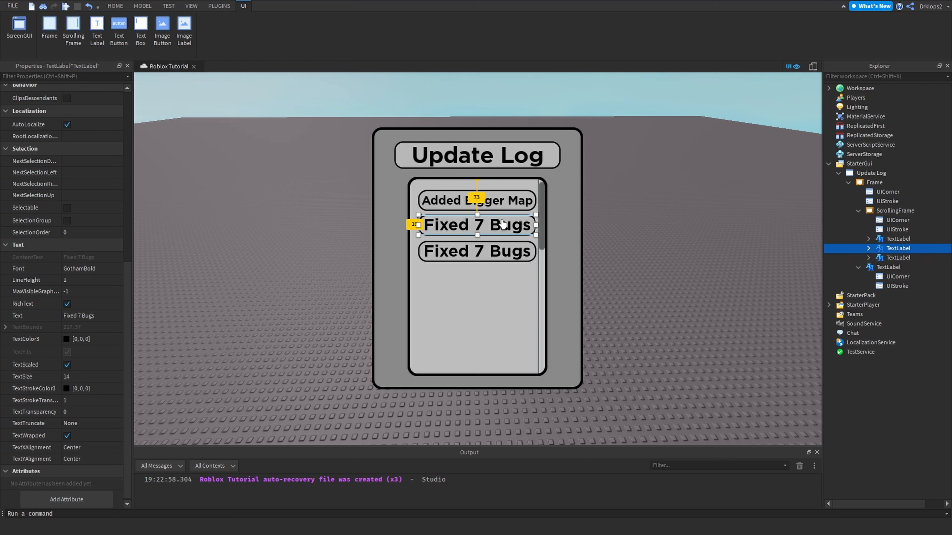
click(496, 259)
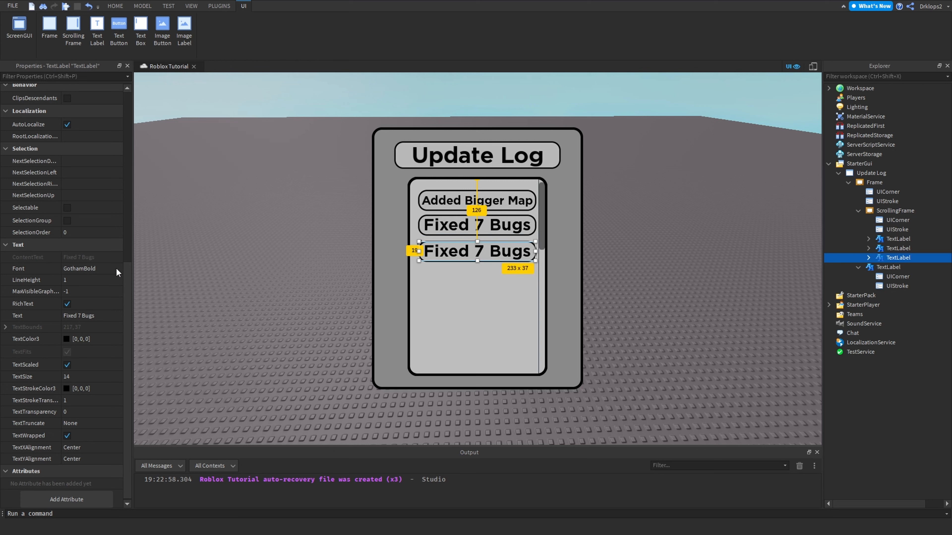
Step: Change the third entry's text to "Added More Pets"
click(101, 315)
text(Added)
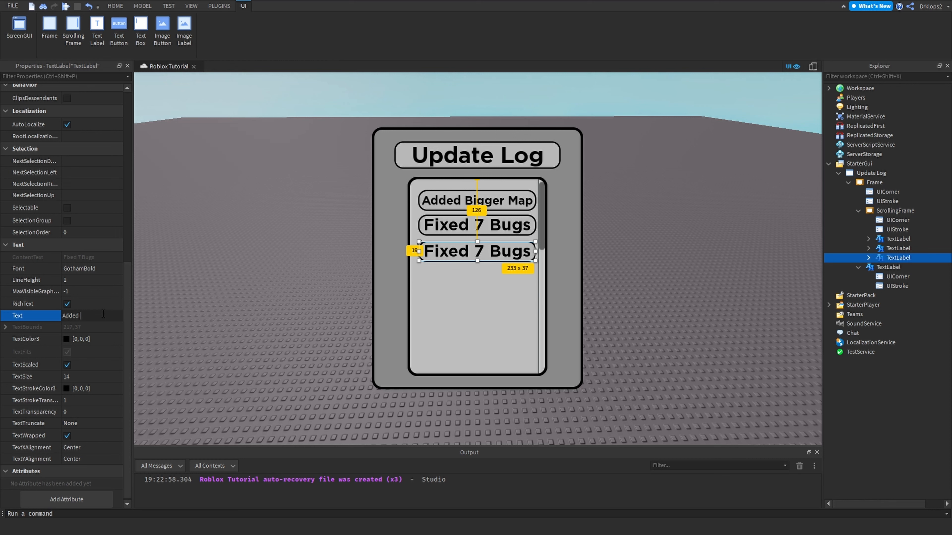
text( More Pets)
key(Return)
Step: Duplicate the "Added More Pets" label and place the copy directly below it
right_click(474, 252)
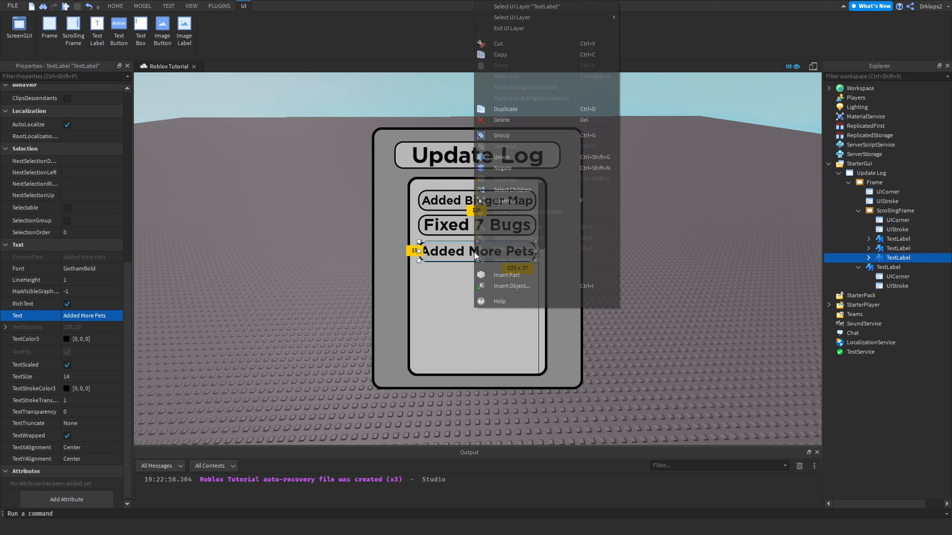
click(522, 108)
drag(487, 256, 488, 282)
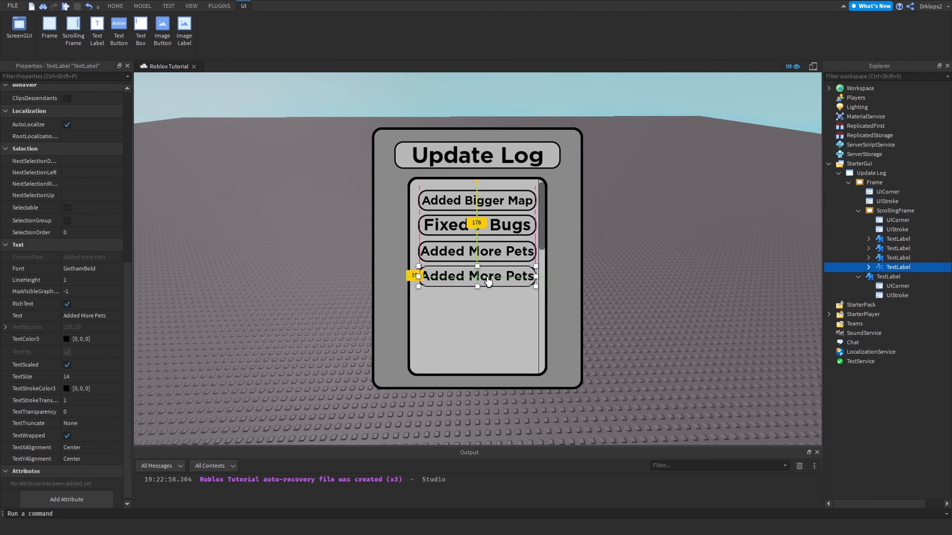
click(669, 278)
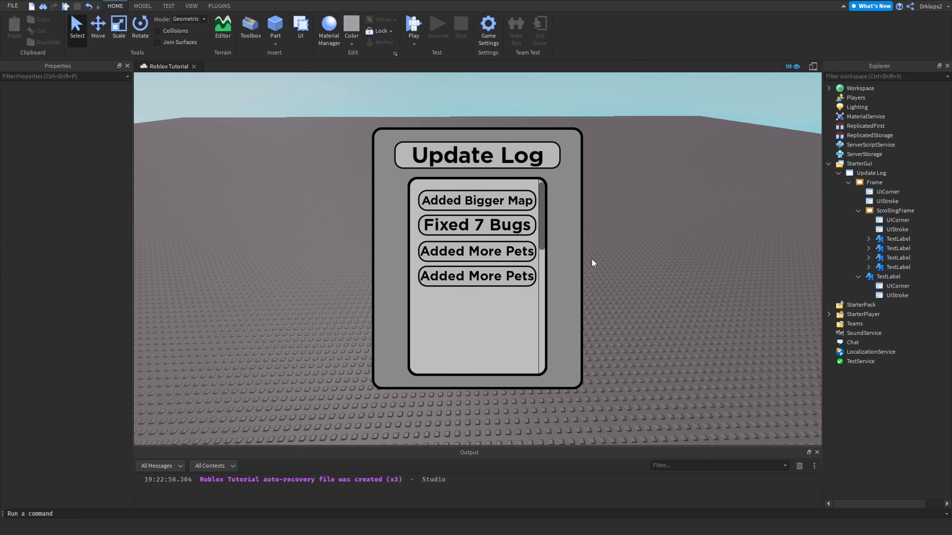
Step: Change the fourth entry's text to "New Game Mechanics"
click(893, 267)
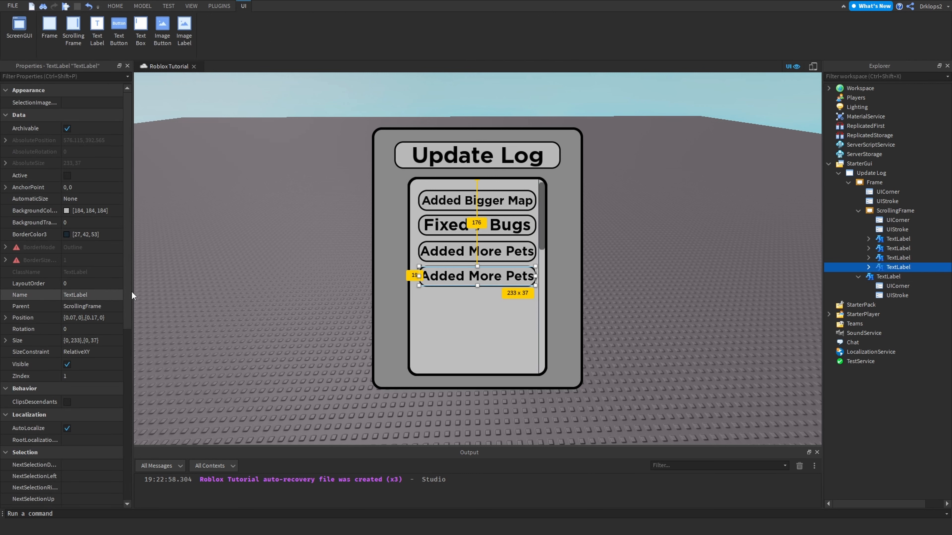
scroll(89, 290, down, 7)
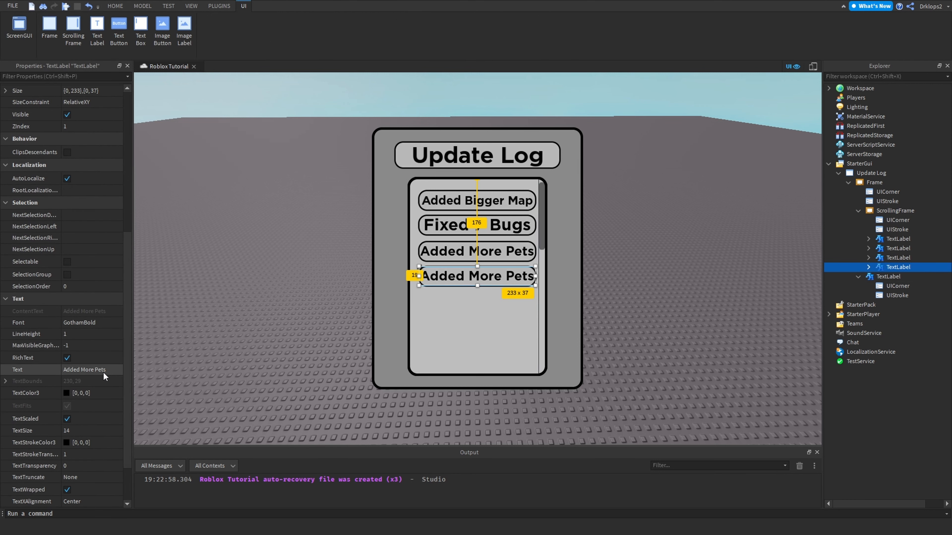
click(103, 370)
key(BackSpace)
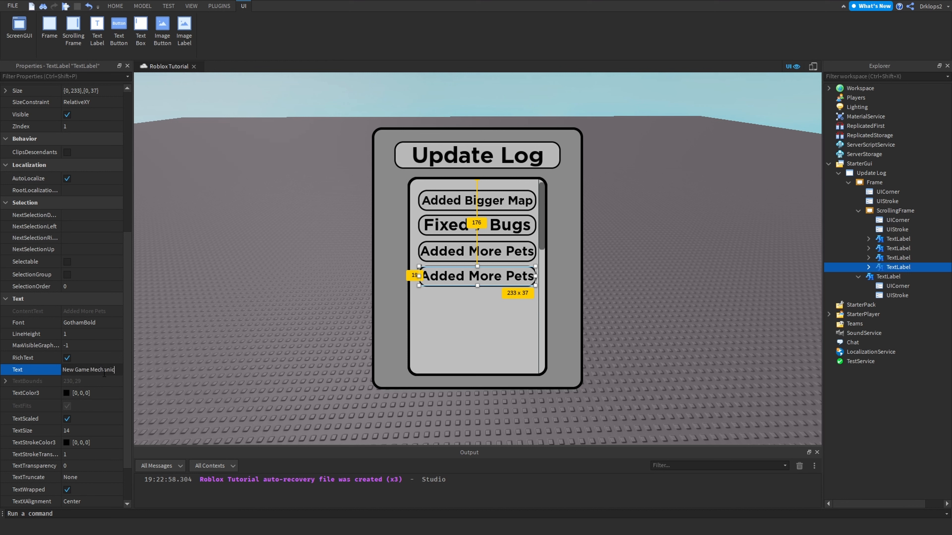
text(s)
key(Return)
Step: Make three copies of the "New Game Mechanics" label and stack them evenly down the rest of the ScrollingFrame
right_click(882, 270)
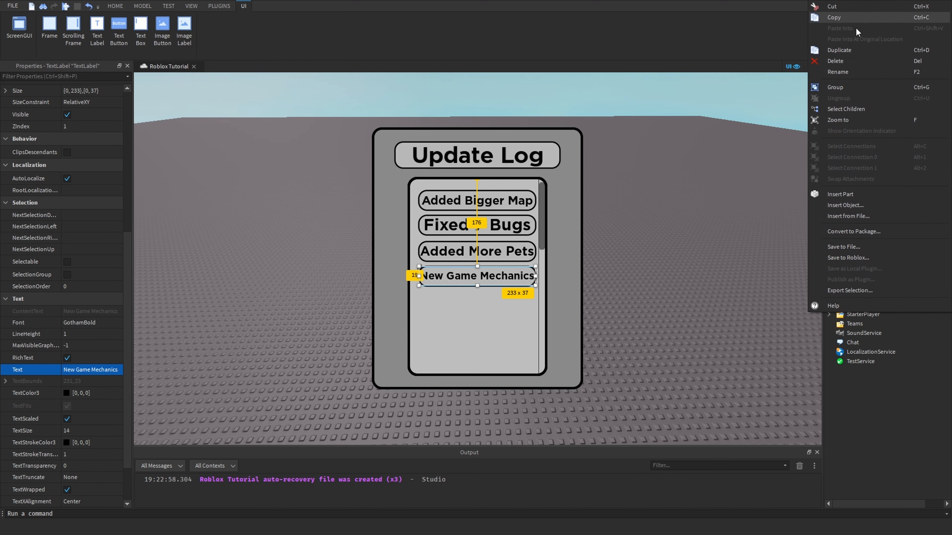
click(848, 45)
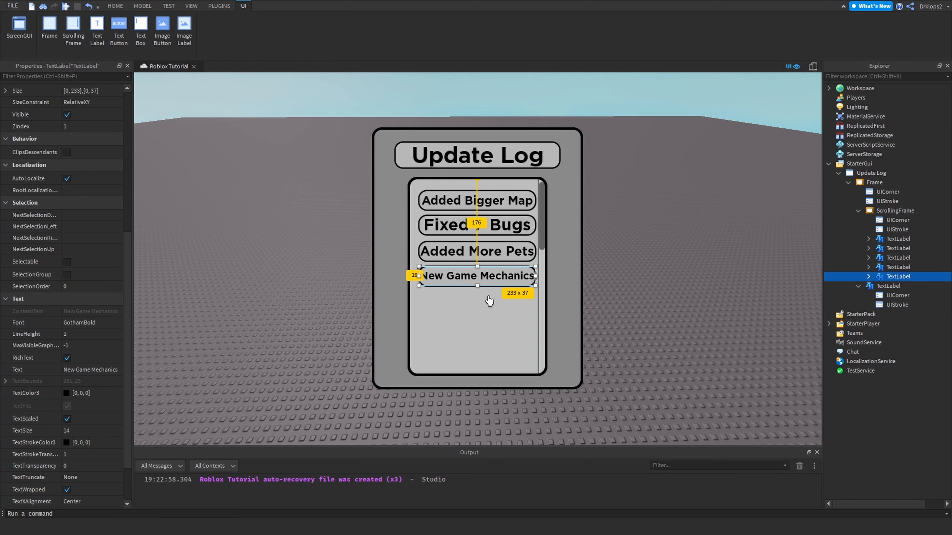
drag(478, 279, 505, 354)
right_click(892, 279)
click(846, 52)
right_click(900, 286)
click(848, 57)
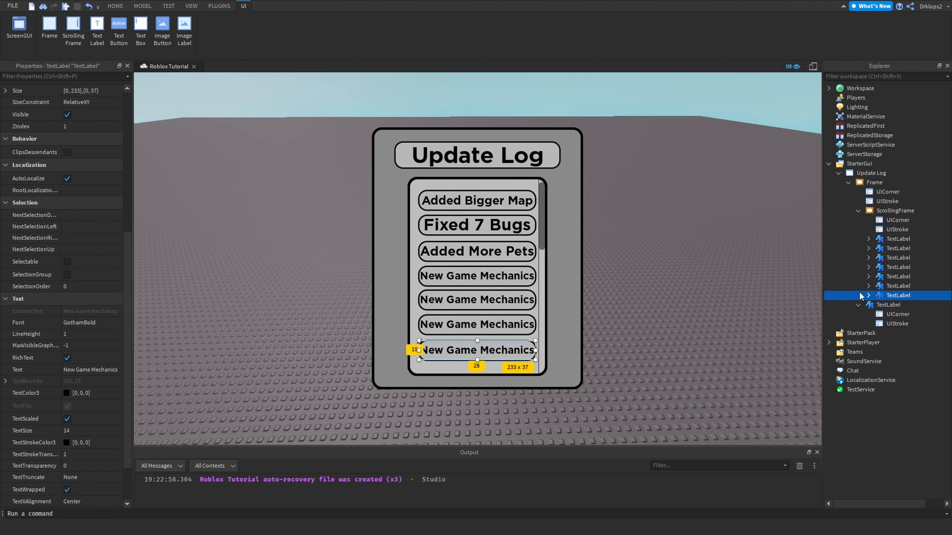
Step: Add two more copies of the "New Game Mechanics" label and stack them below the last entry in the ScrollingFrame
right_click(891, 297)
click(840, 56)
scroll(535, 304, down, 3)
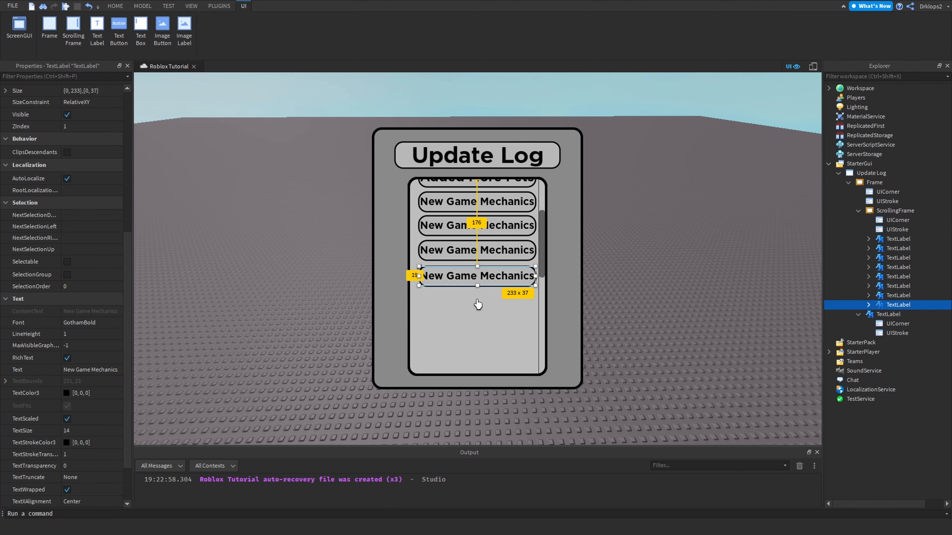
drag(487, 279, 485, 332)
right_click(487, 307)
click(538, 100)
scroll(486, 272, up, 3)
scroll(489, 274, down, 2)
scroll(488, 273, up, 3)
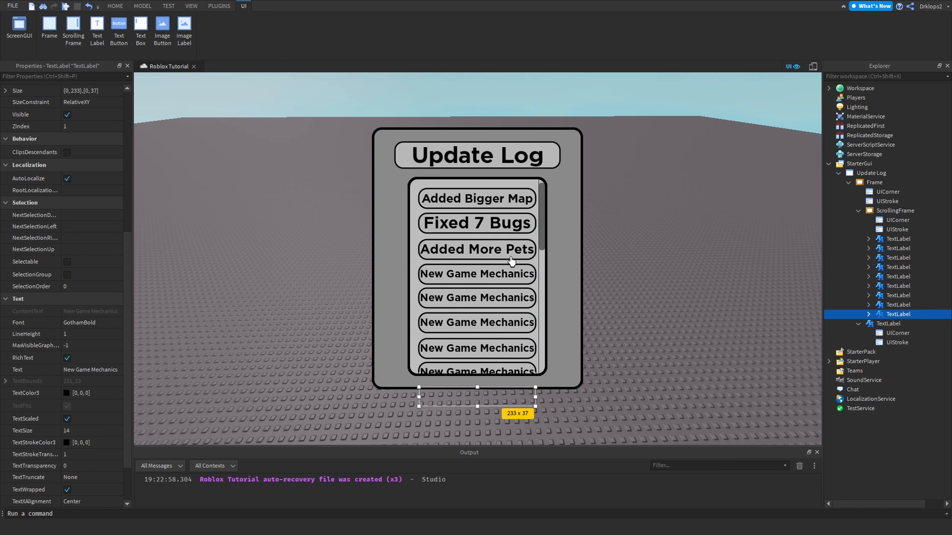
Step: Check how the stacked update entries scroll inside the ScrollingFrame and how much empty canvas follows the last one
click(542, 238)
scroll(516, 251, down, 3)
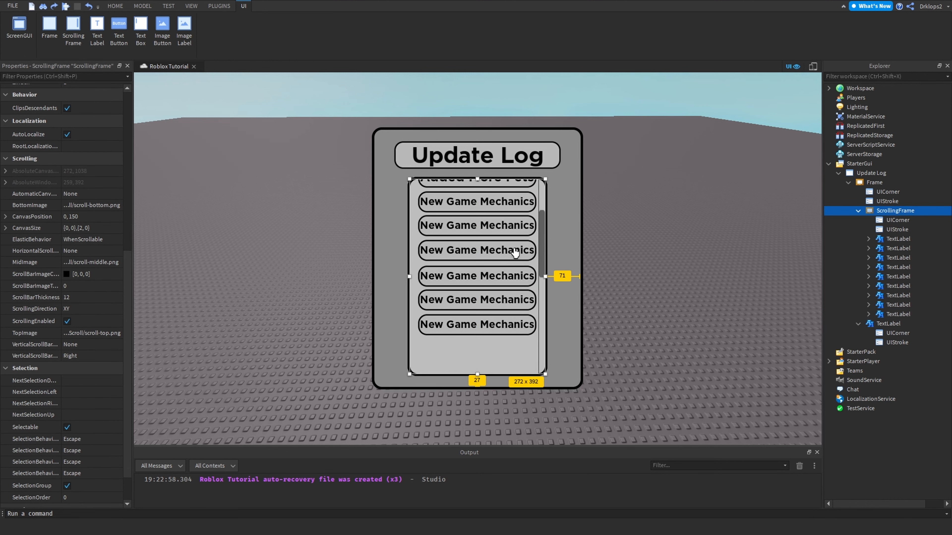
scroll(517, 251, up, 4)
scroll(515, 252, down, 3)
scroll(475, 345, down, 1)
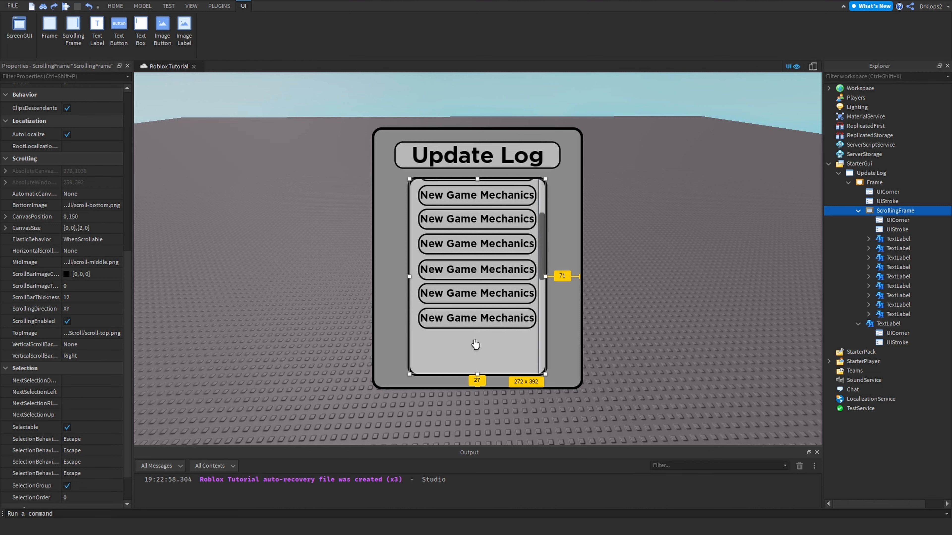
scroll(475, 344, up, 3)
scroll(475, 344, down, 2)
scroll(475, 345, down, 2)
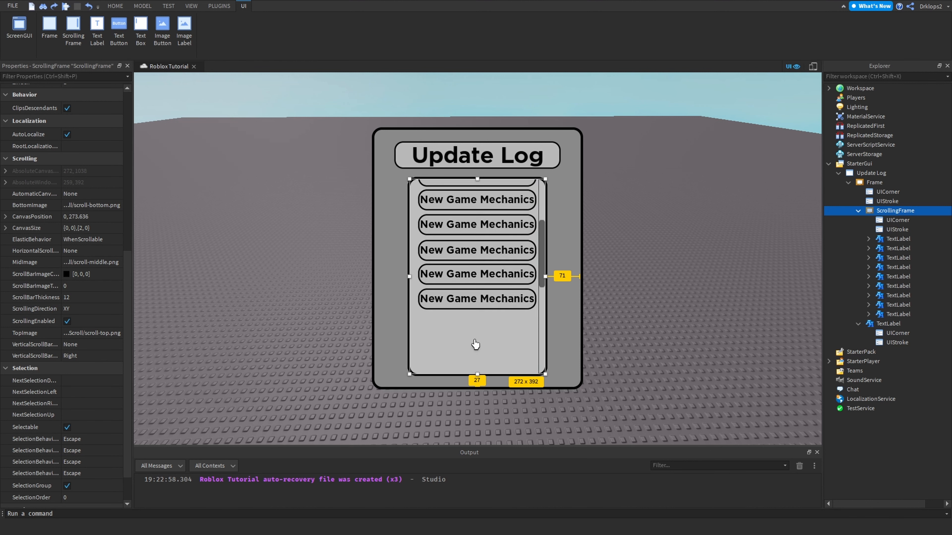
scroll(476, 344, up, 4)
scroll(476, 344, down, 2)
scroll(475, 344, up, 3)
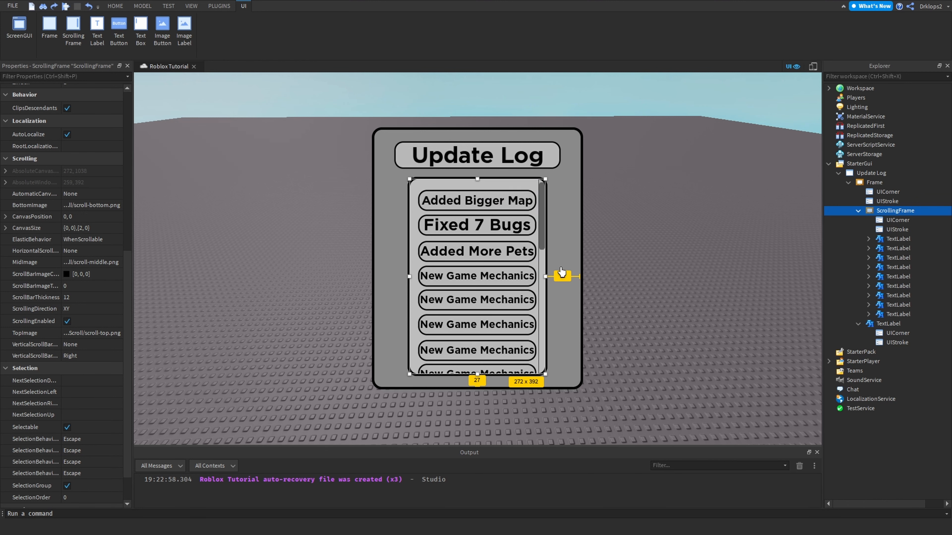
scroll(501, 245, down, 2)
scroll(500, 248, up, 2)
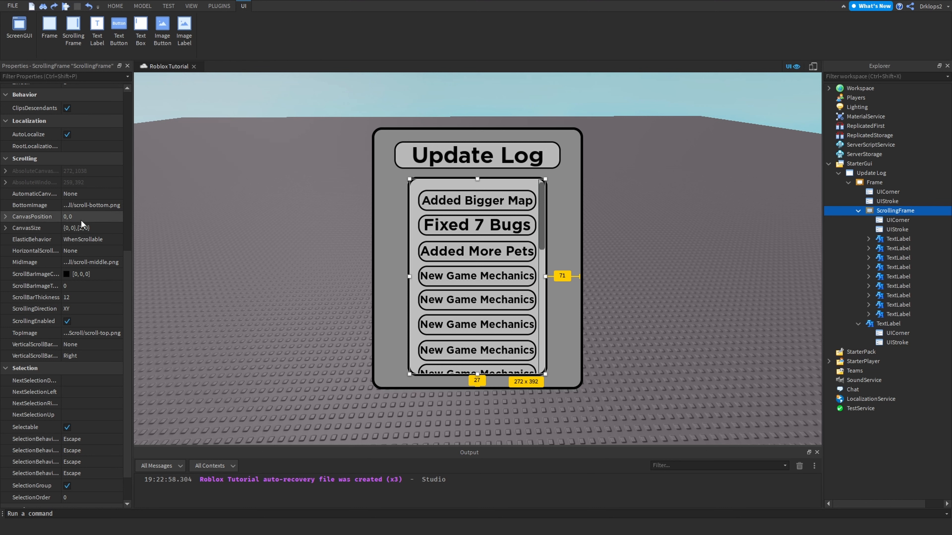
Step: Set the ScrollingFrame's CanvasSize to {0, 0},{1, 0}
click(83, 230)
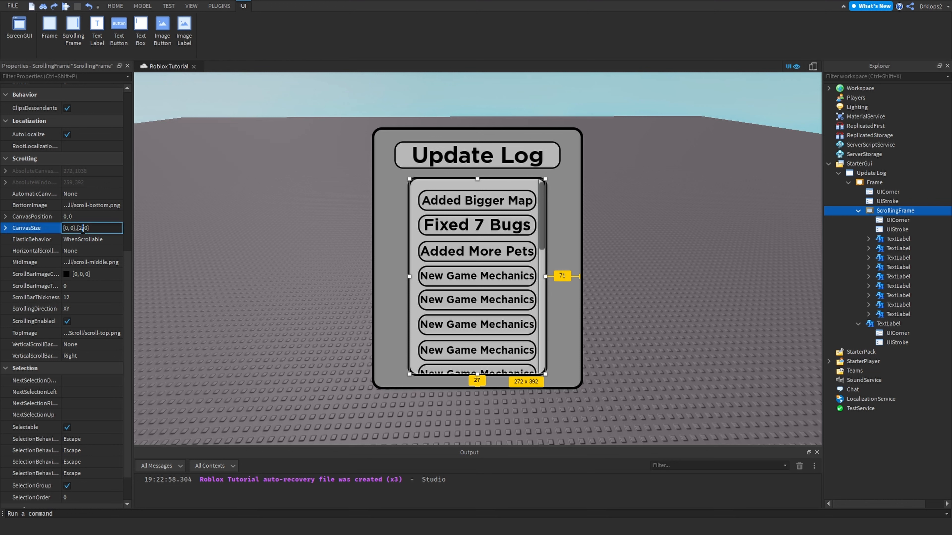
key(BackSpace)
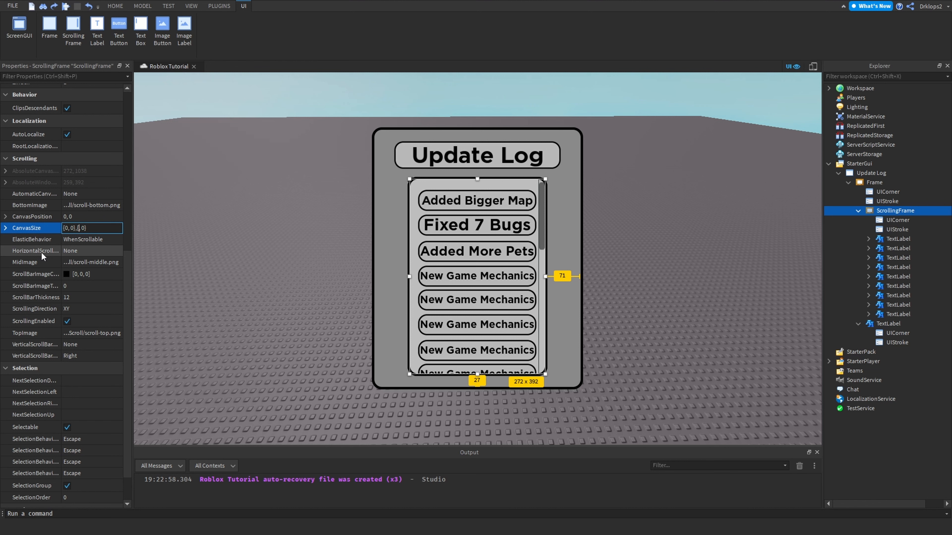
text(1)
key(Return)
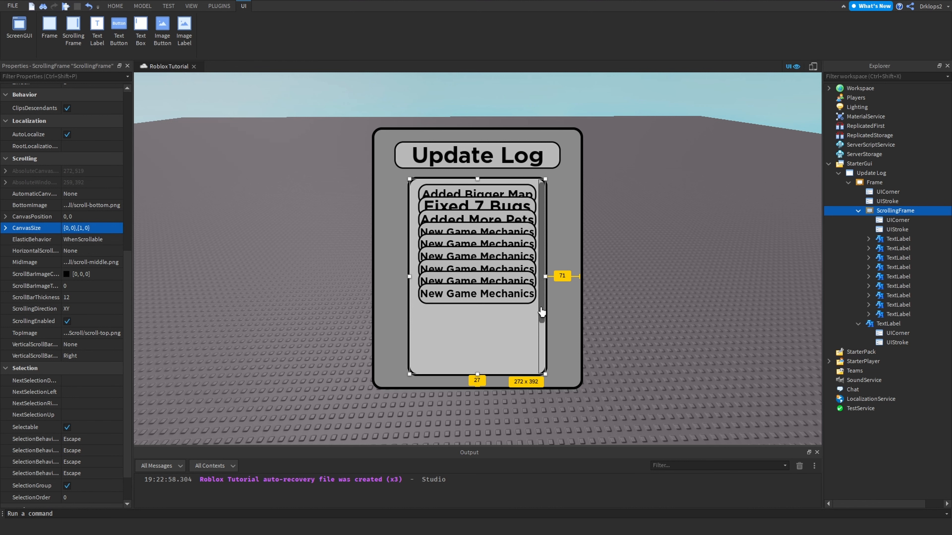
Step: Move the lowest "New Game Mechanics" entries down toward the end of the scrolling canvas
drag(541, 311, 484, 341)
scroll(511, 310, up, 2)
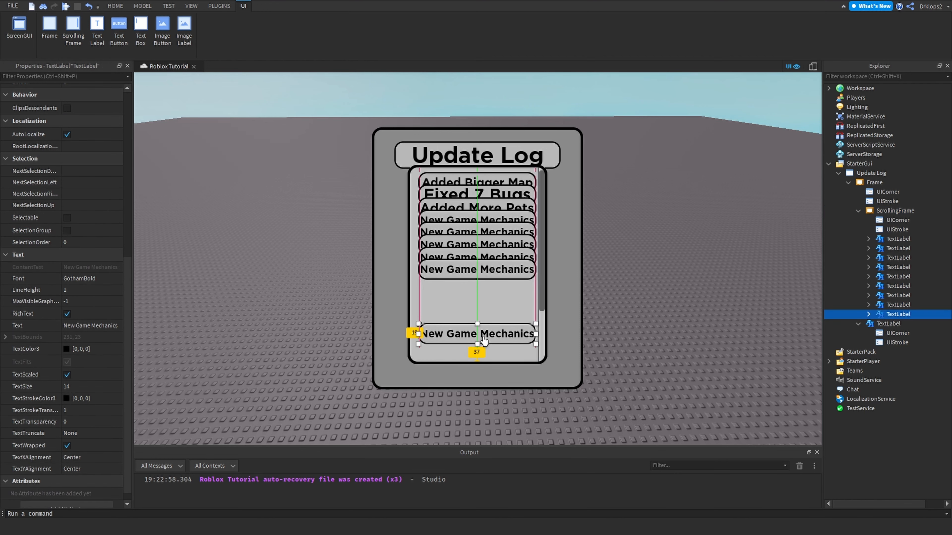
drag(479, 273, 480, 304)
drag(485, 269, 487, 288)
drag(492, 253, 495, 321)
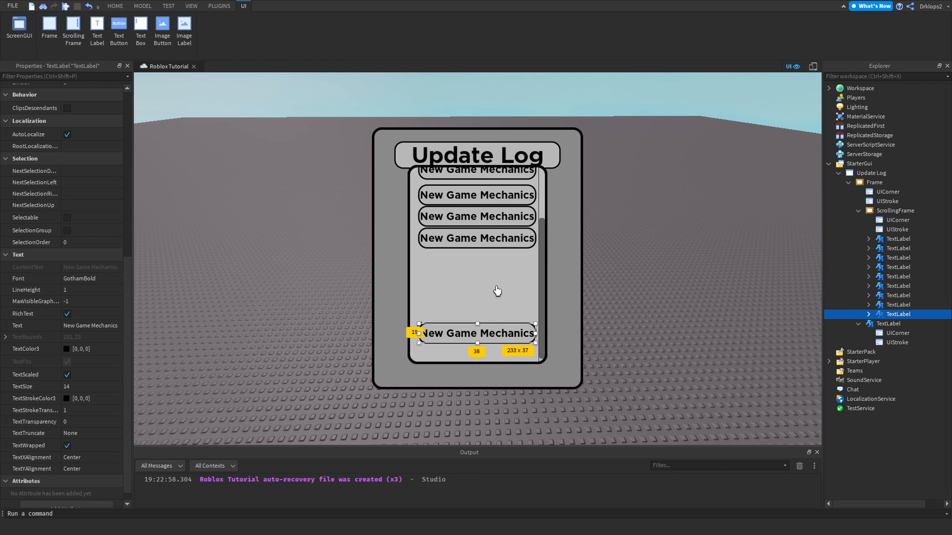
scroll(496, 285, up, 3)
scroll(497, 262, down, 3)
Step: Move the remaining overlapping "New Game Mechanics" entries and the "Added More Pets" entry down so they separate from each other
drag(497, 252, 498, 287)
drag(495, 250, 480, 328)
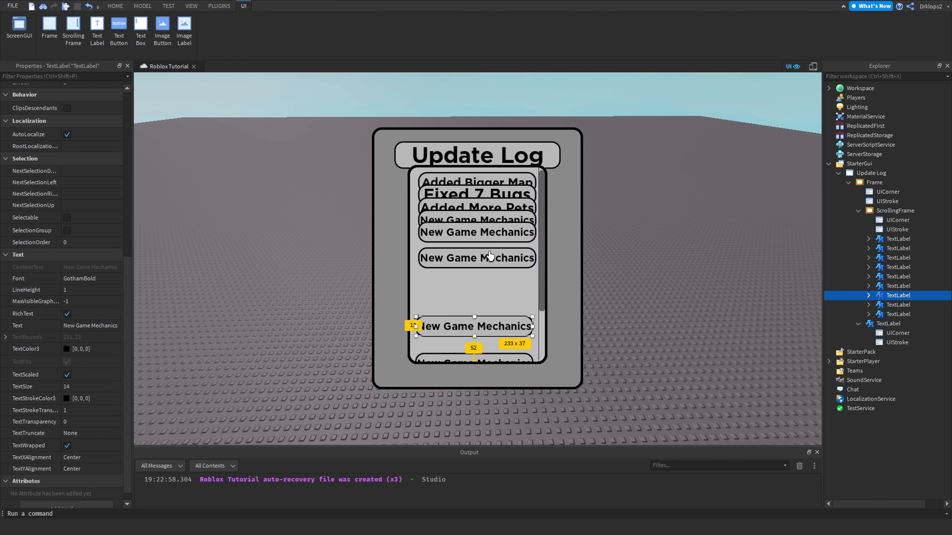
drag(490, 256, 491, 295)
drag(489, 234, 491, 274)
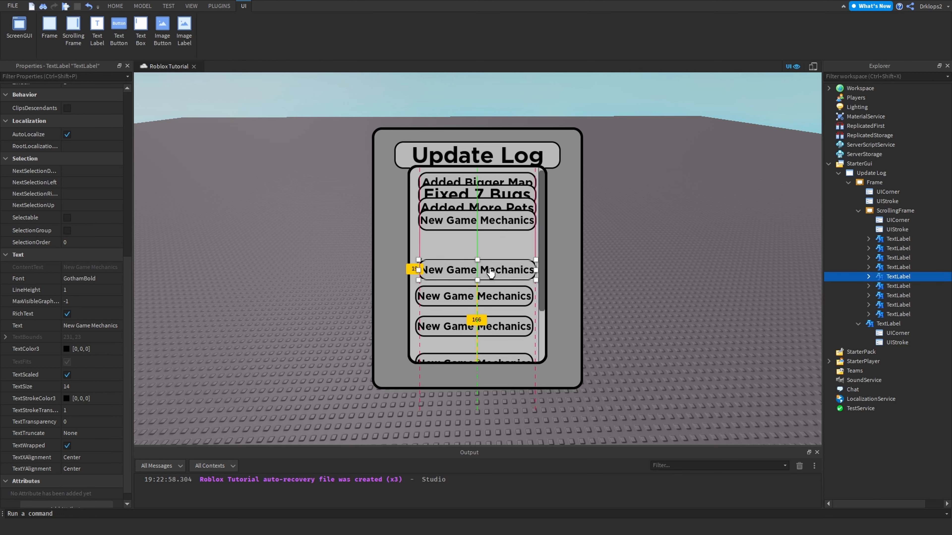
mouse_move(486, 224)
mouse_down()
mouse_move(485, 250)
mouse_move(482, 234)
mouse_up()
scroll(481, 244, down, 2)
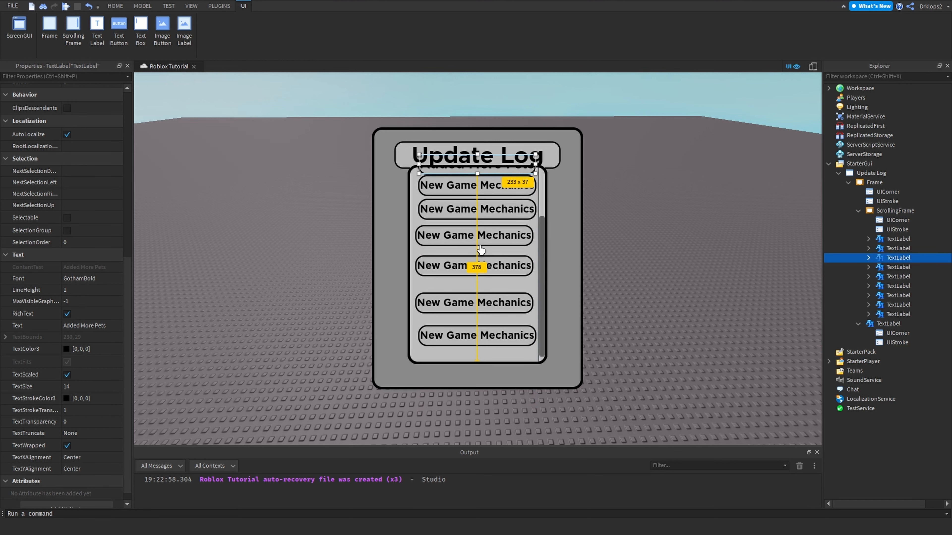
Step: Center the "New Game Mechanics" entries with roughly even gaps and move "Fixed 7 Bugs" clear of its neighbors
drag(474, 330, 474, 336)
drag(477, 303, 479, 313)
drag(480, 269, 479, 285)
drag(481, 238, 478, 262)
scroll(482, 258, up, 2)
drag(475, 225, 491, 213)
scroll(487, 262, down, 3)
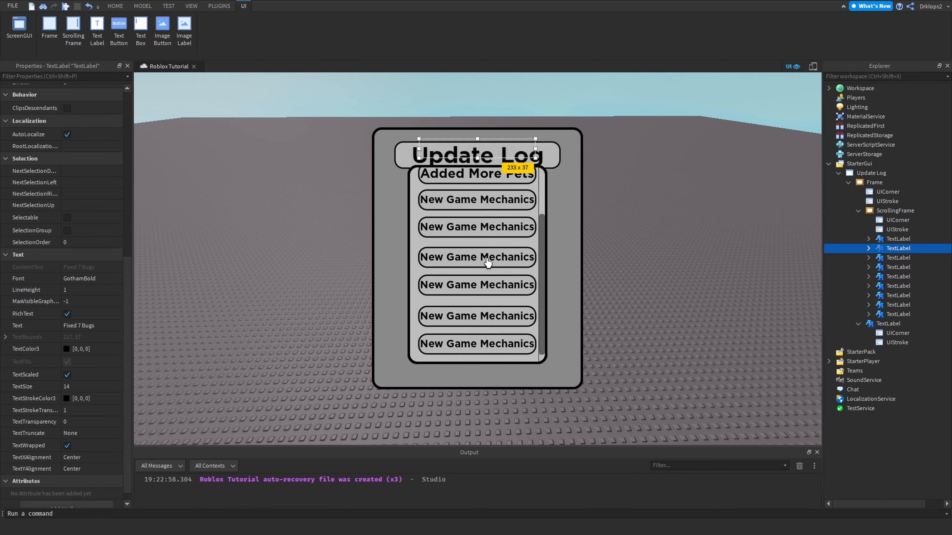
scroll(488, 262, up, 3)
scroll(488, 262, down, 2)
scroll(488, 262, up, 2)
click(664, 237)
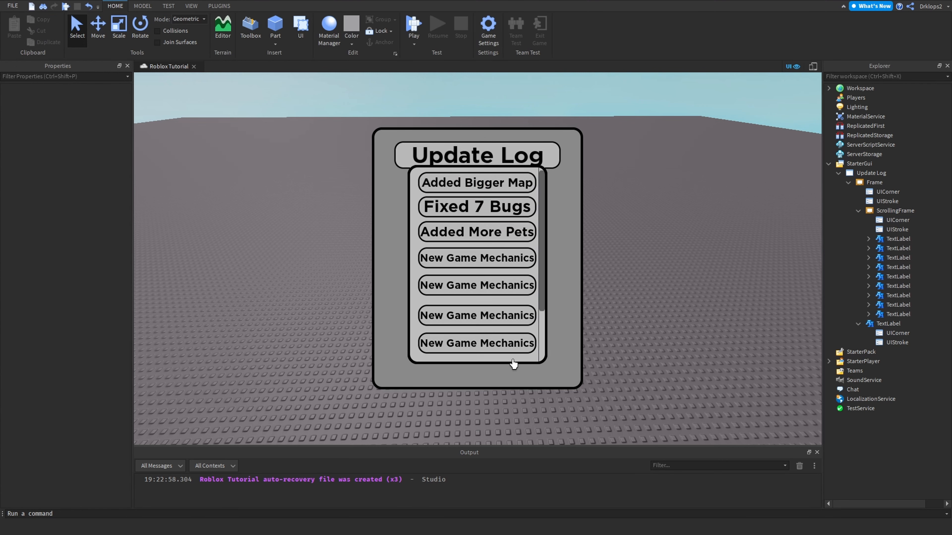
Step: Move the ScrollingFrame down inside the frame so it clears the "Update Log" title label
click(907, 220)
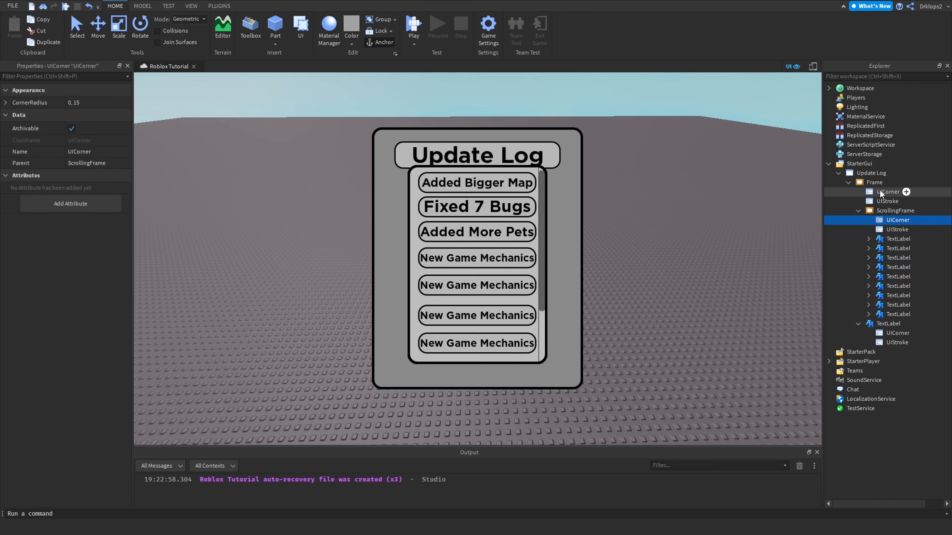
click(895, 210)
drag(473, 254, 472, 266)
click(742, 217)
right_drag(742, 217, 742, 220)
scroll(444, 264, down, 3)
scroll(444, 264, up, 1)
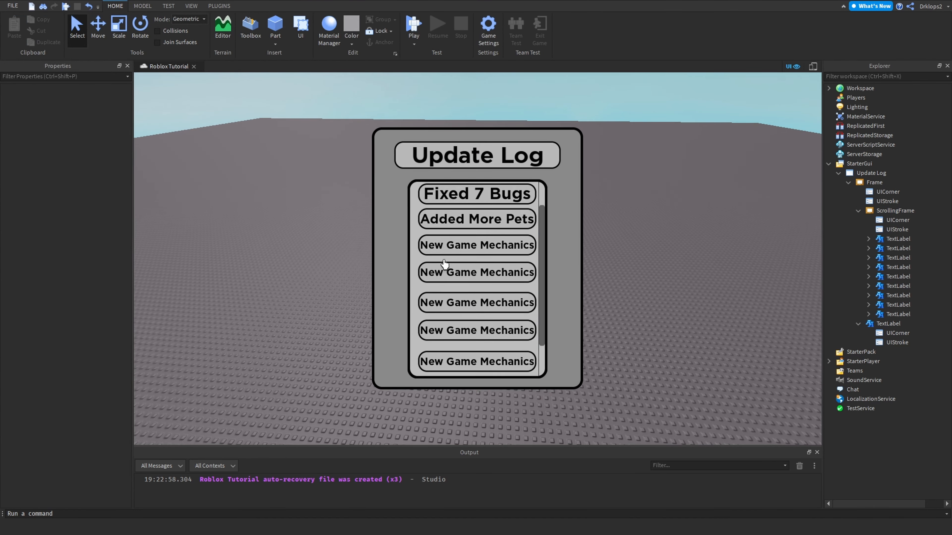
scroll(444, 264, up, 2)
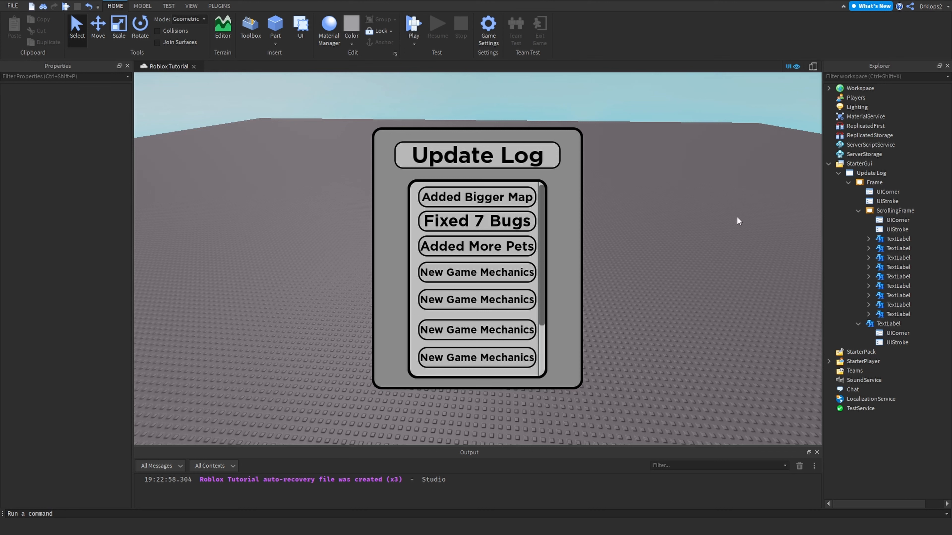
Step: Turn off ResetOnSpawn for the Update Log ScreenGui
click(866, 173)
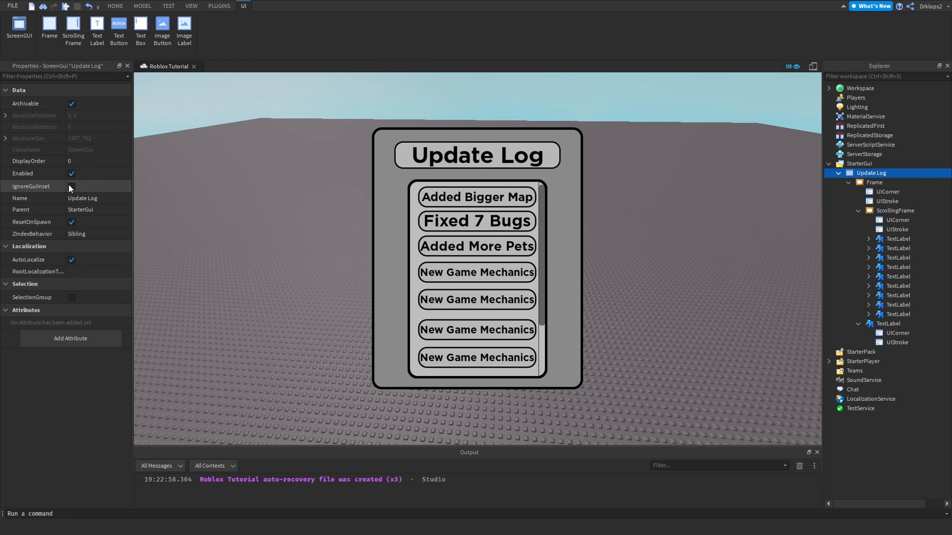
click(71, 222)
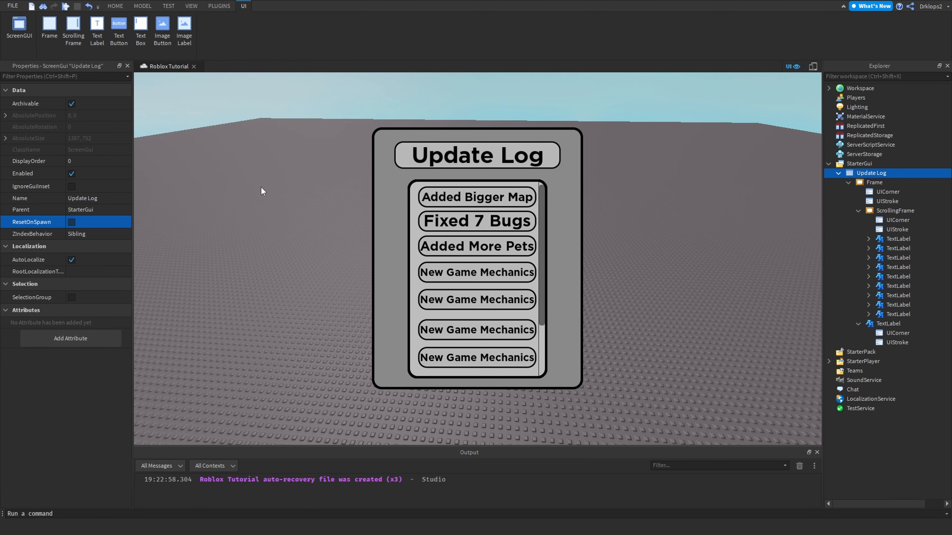
right_drag(262, 187, 262, 188)
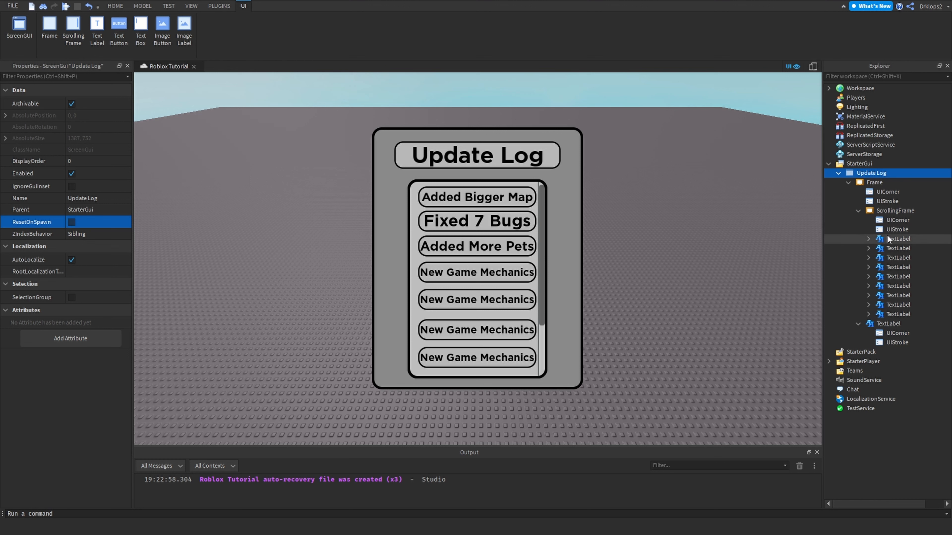
Step: Duplicate the "Update Log" title label and place the copy over the frame's bottom-right corner
right_click(894, 325)
click(849, 63)
drag(506, 162, 552, 386)
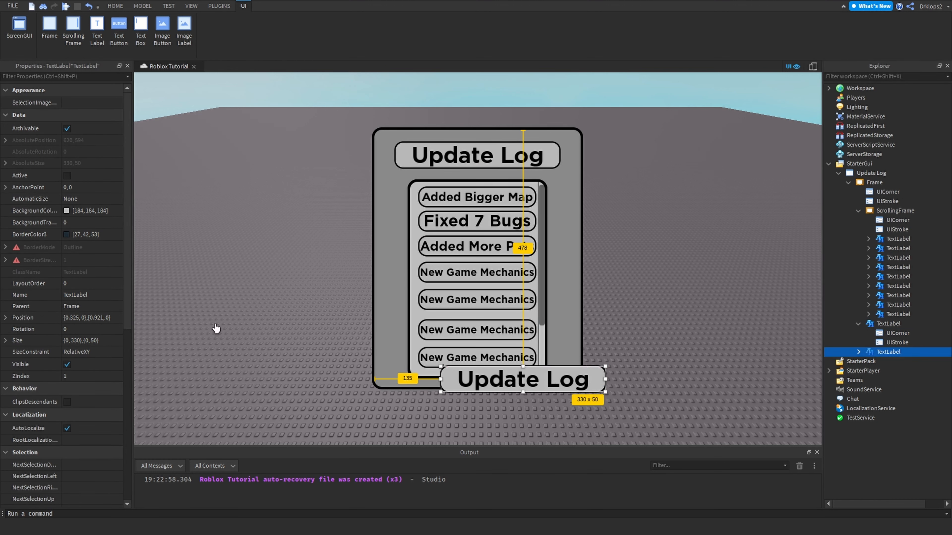
Step: Set the copied title label's BackgroundTransparency to 1
scroll(65, 305, down, 8)
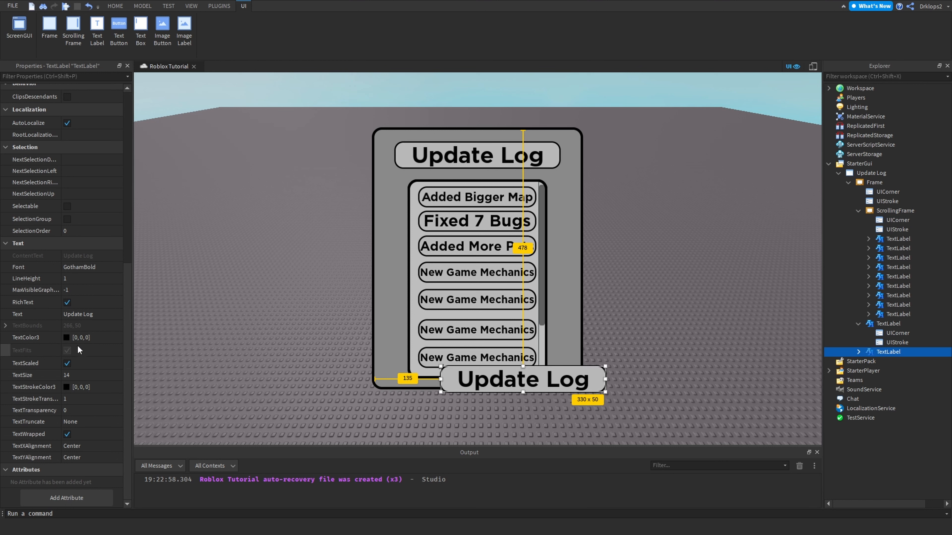
scroll(78, 285, up, 8)
click(76, 226)
text(1)
key(Return)
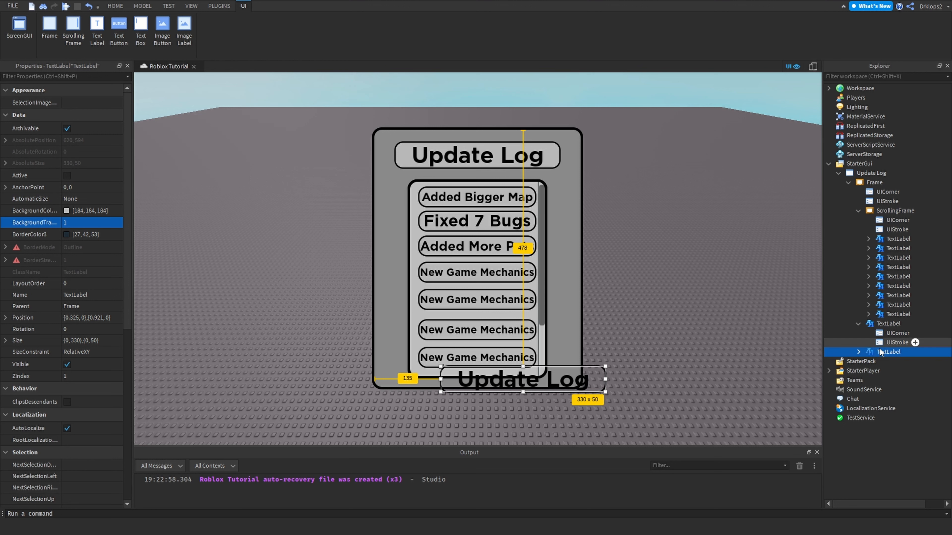
Step: Delete the UICorner and UIStroke from the copied title label
click(858, 352)
click(890, 362)
key(Delete)
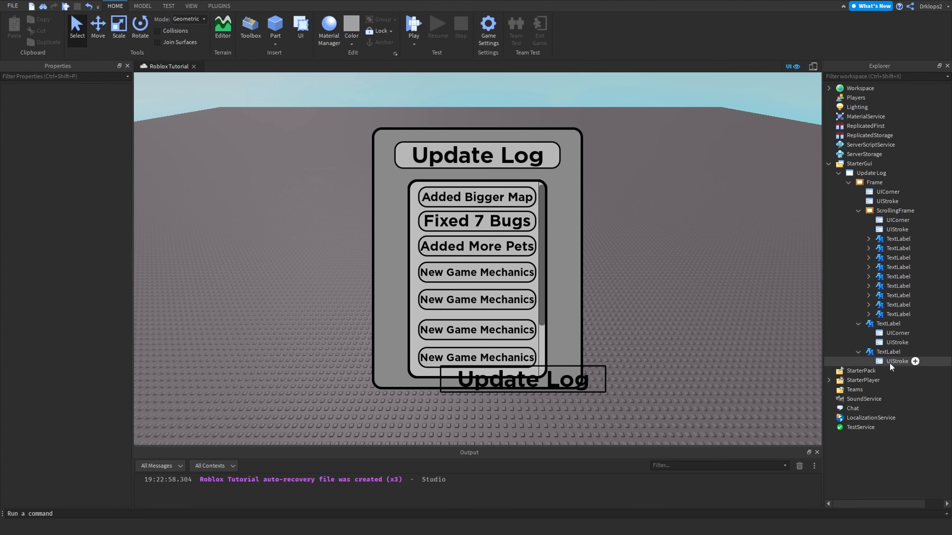
click(890, 362)
key(Delete)
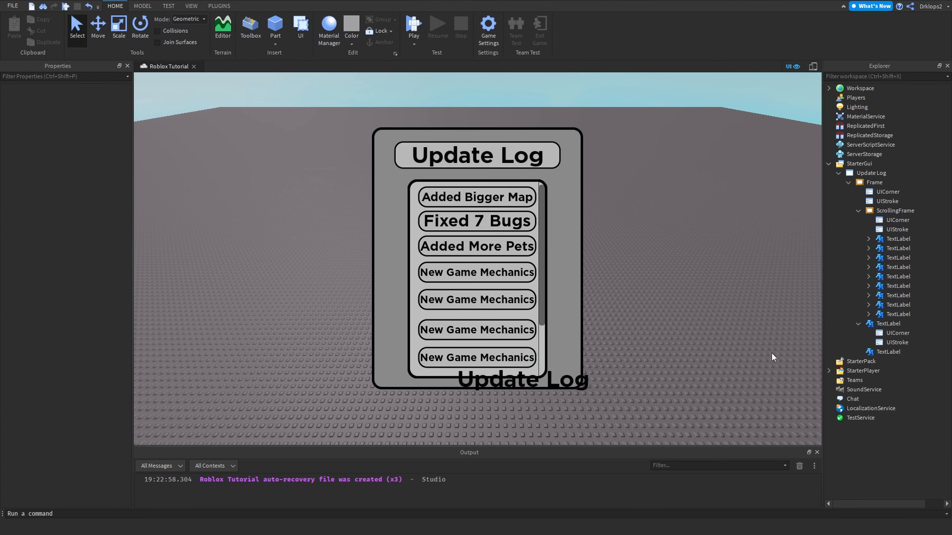
Step: Shrink the copied label to about 121 x 19 in the frame's bottom-right corner and set its text to "v1.6"
click(888, 352)
drag(441, 393, 549, 385)
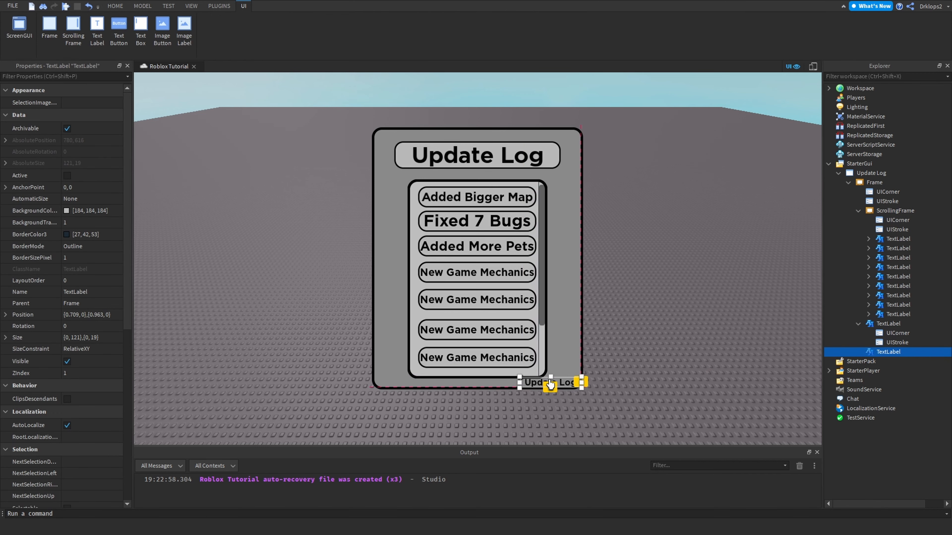
scroll(93, 319, down, 8)
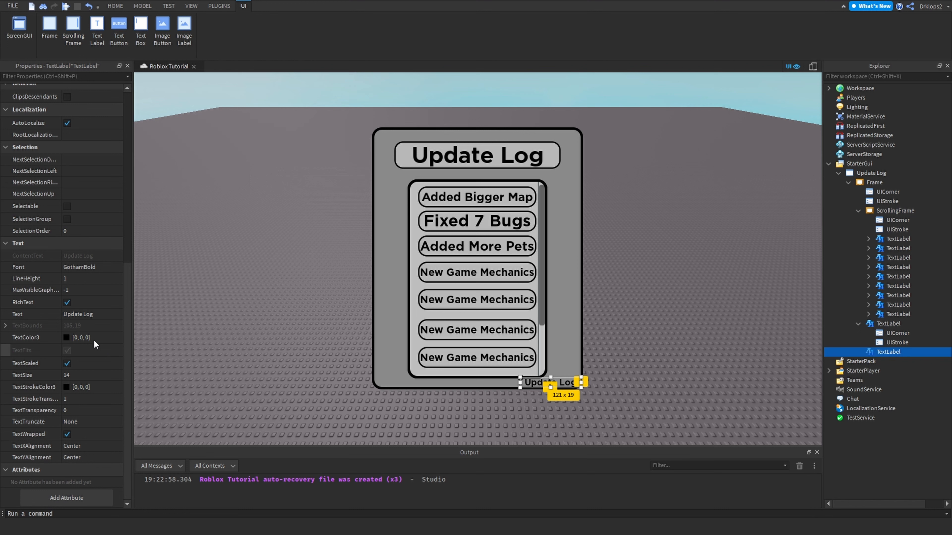
click(100, 314)
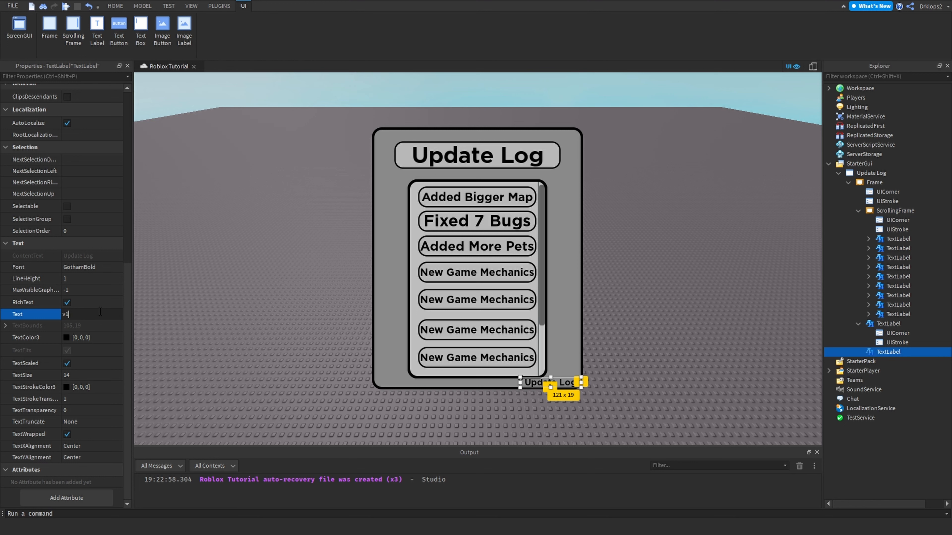
text(v1.6)
key(Return)
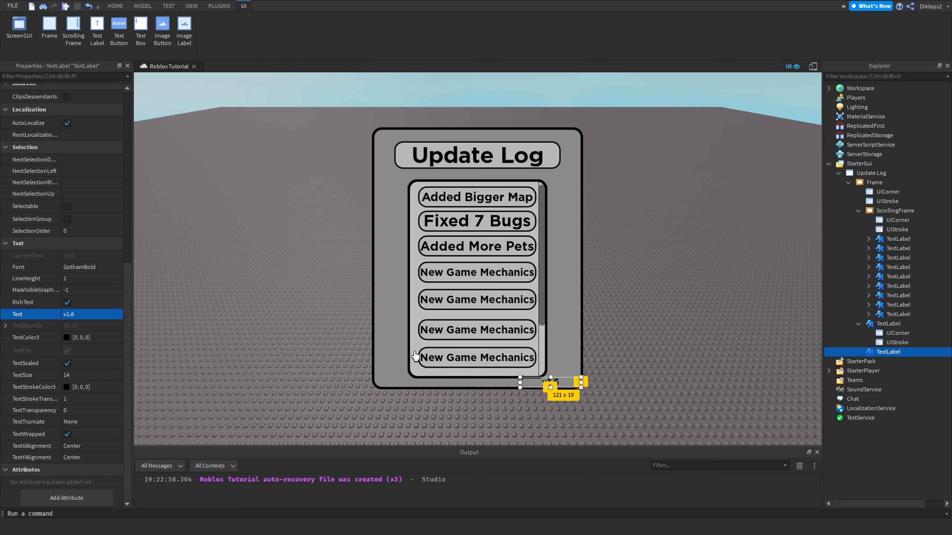
Step: Reduce the v1.6 label's height to 11 and move it closer to the frame's right edge at the bottom corner
drag(550, 388, 550, 385)
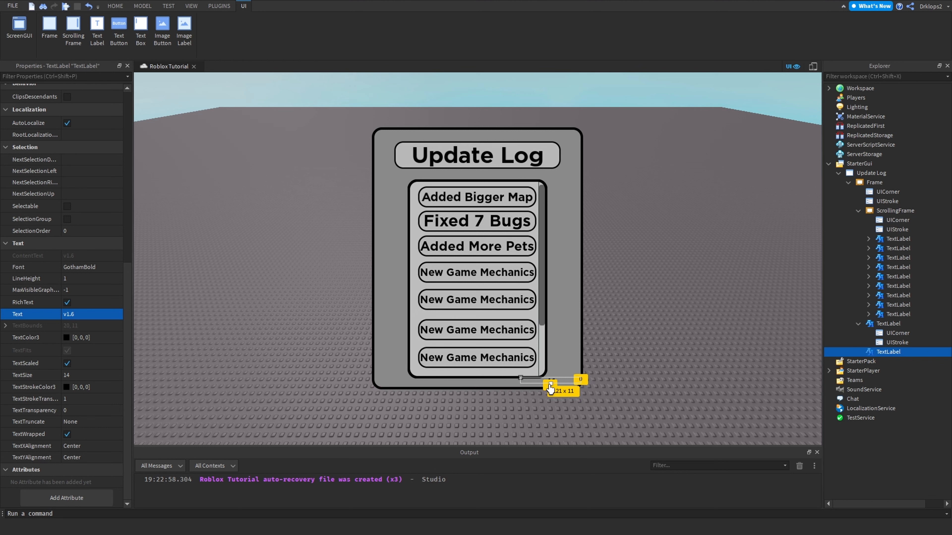
click(662, 371)
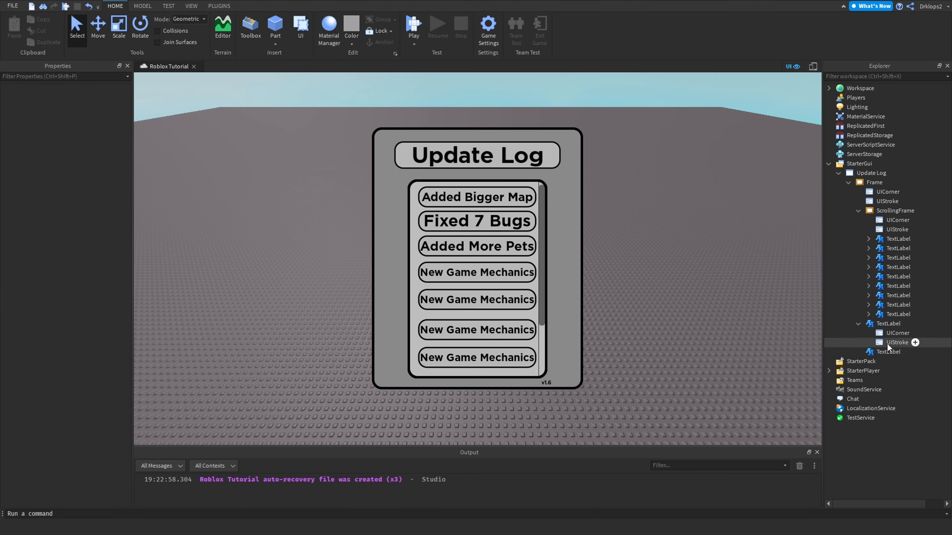
click(888, 352)
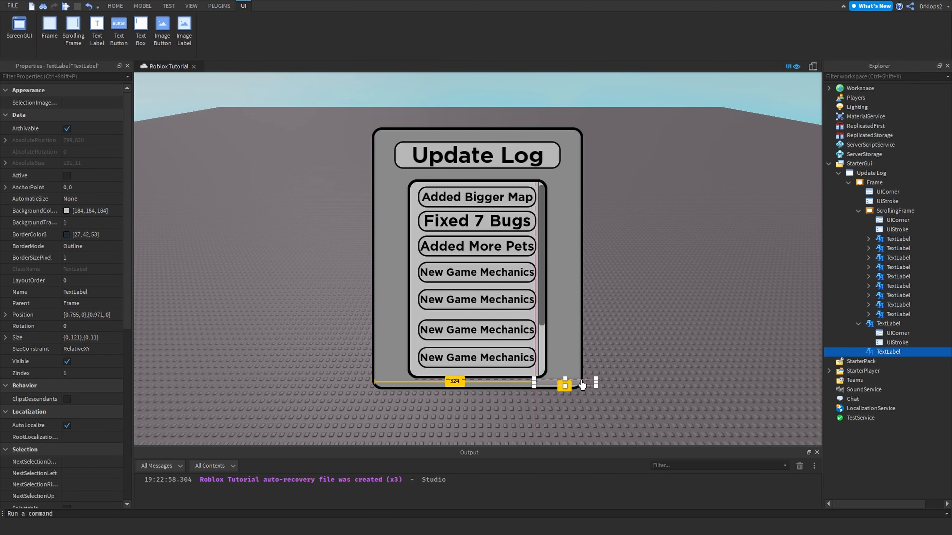
click(622, 409)
scroll(640, 372, down, 1)
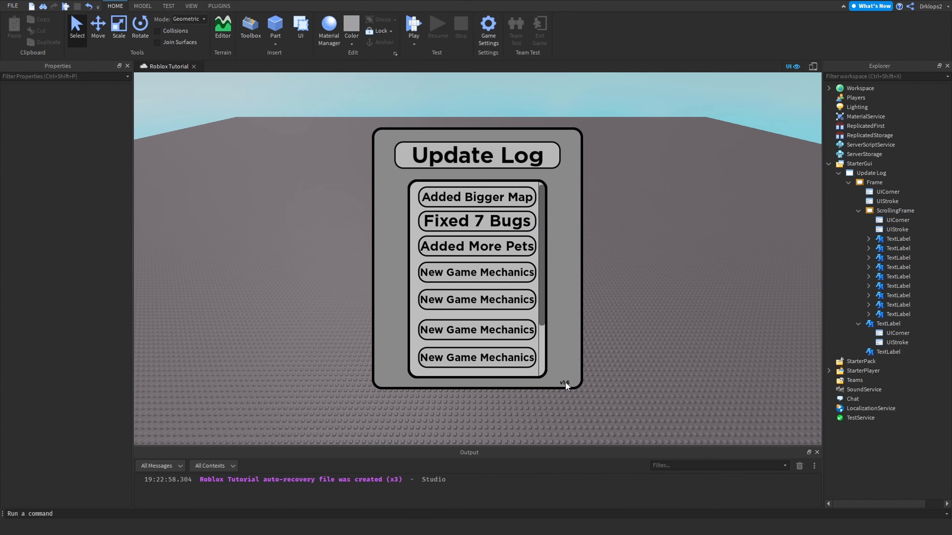
right_drag(668, 355, 665, 356)
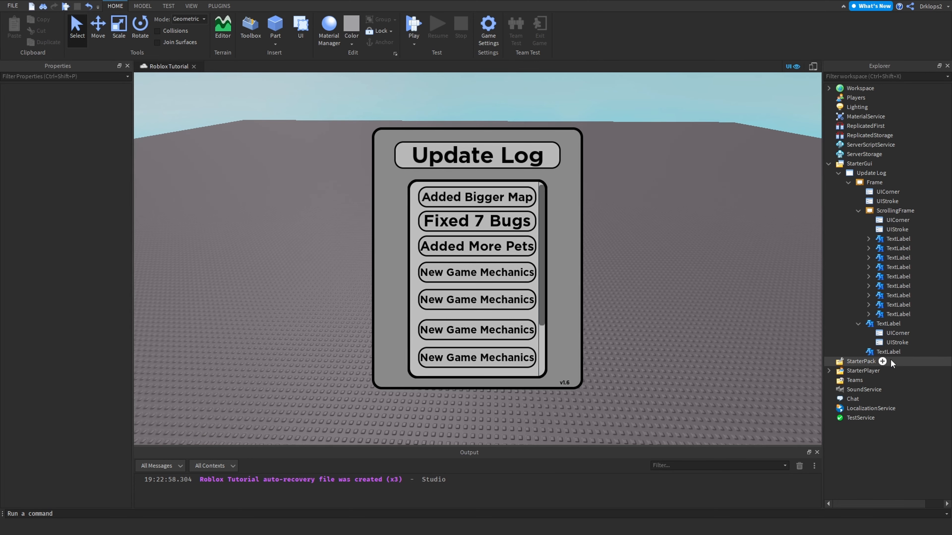
Step: Insert a TextButton into the Update Log's Frame and shrink it to about 31 x 31 in the frame's top-right corner
click(858, 210)
click(848, 182)
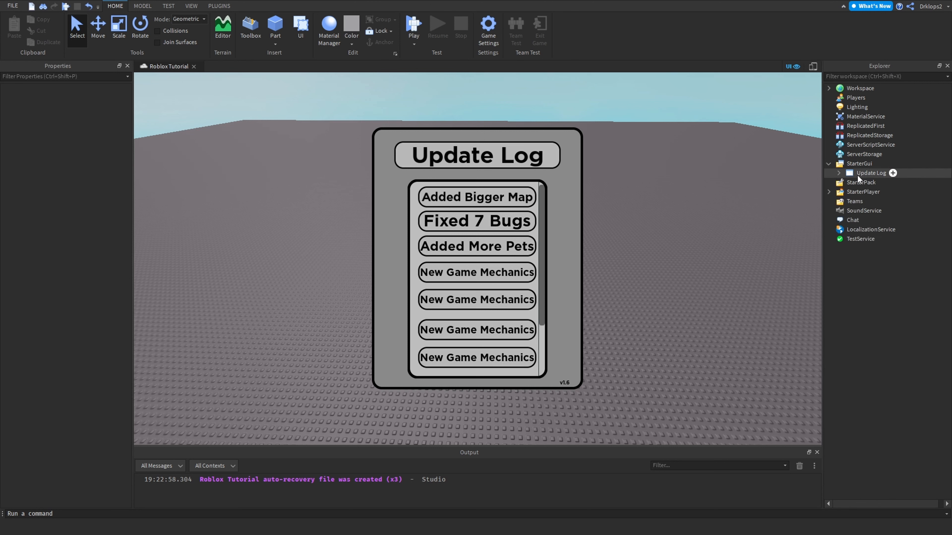
click(848, 182)
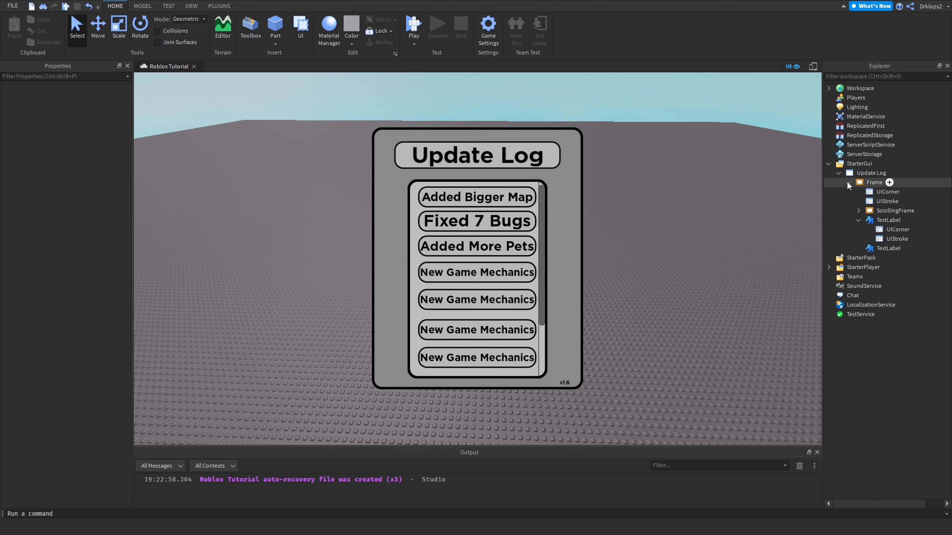
click(882, 183)
click(889, 182)
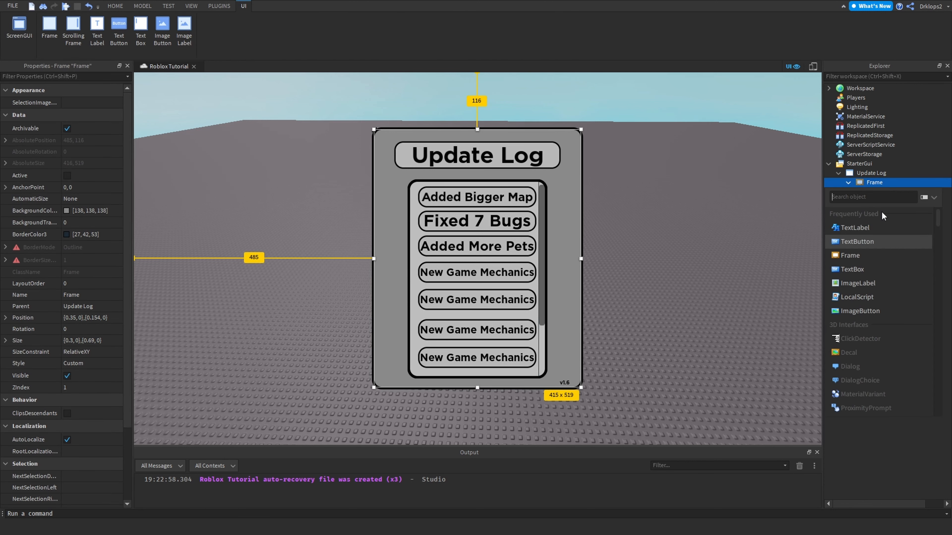
click(862, 242)
drag(446, 145, 581, 144)
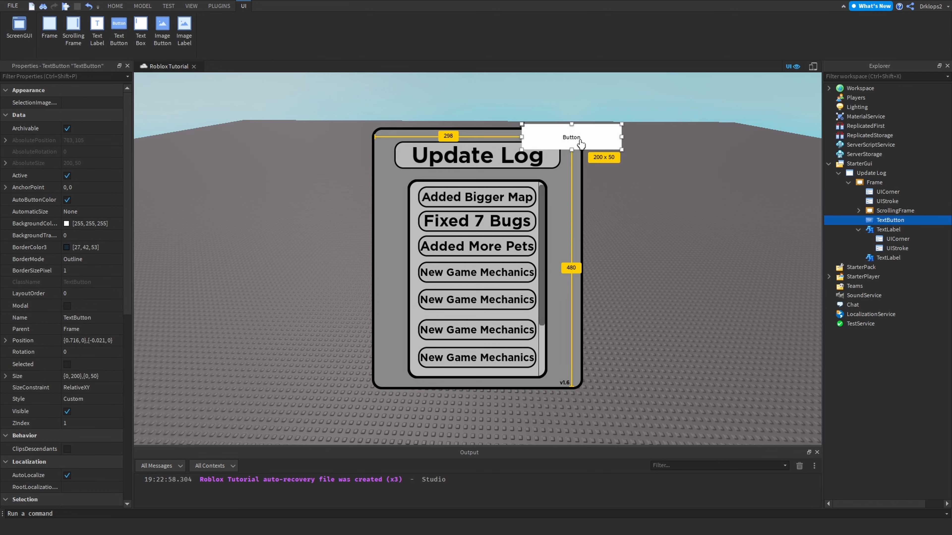
drag(524, 154, 570, 148)
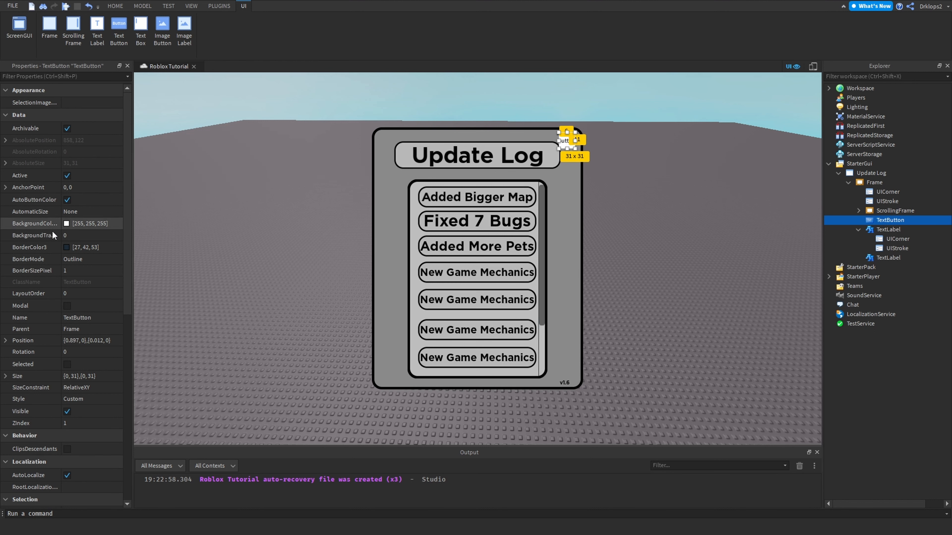
Step: Set the new button's text to "X" and turn on TextScaled
scroll(52, 228, down, 10)
click(84, 317)
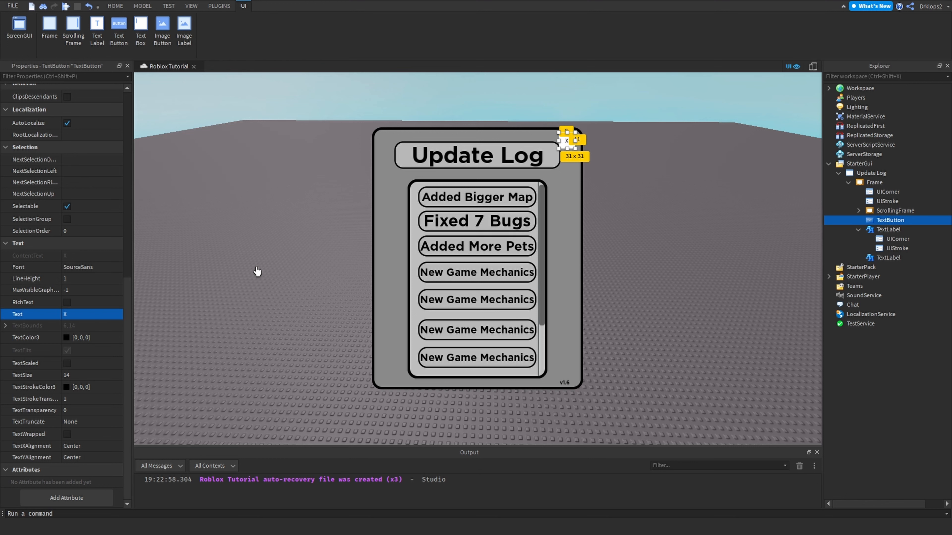
click(67, 364)
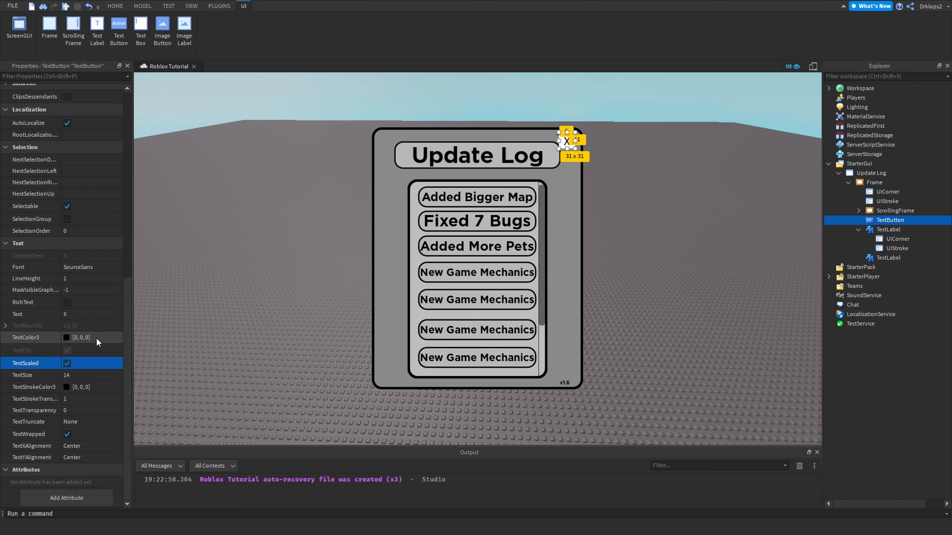
Step: Set the X button's background color to red (255, 0, 0)
scroll(87, 255, up, 6)
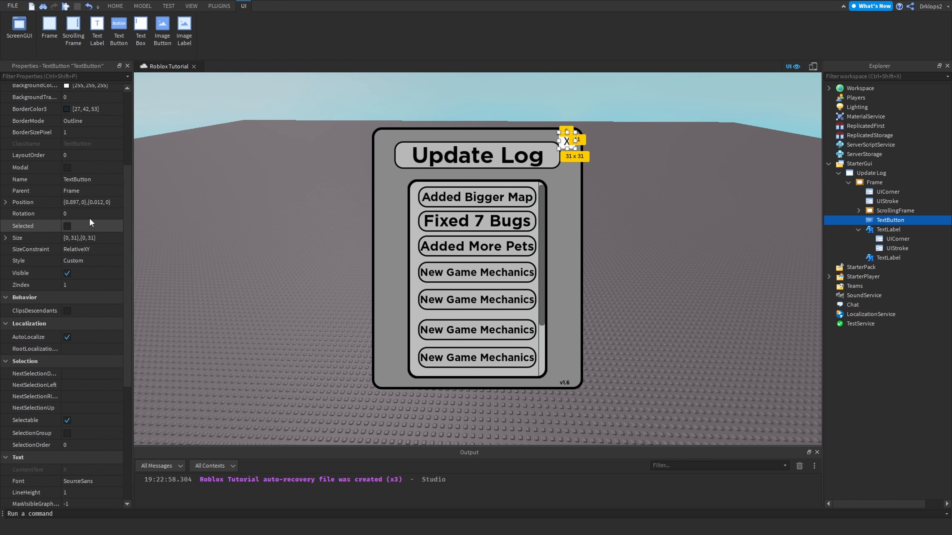
scroll(65, 227, up, 4)
click(68, 223)
click(371, 229)
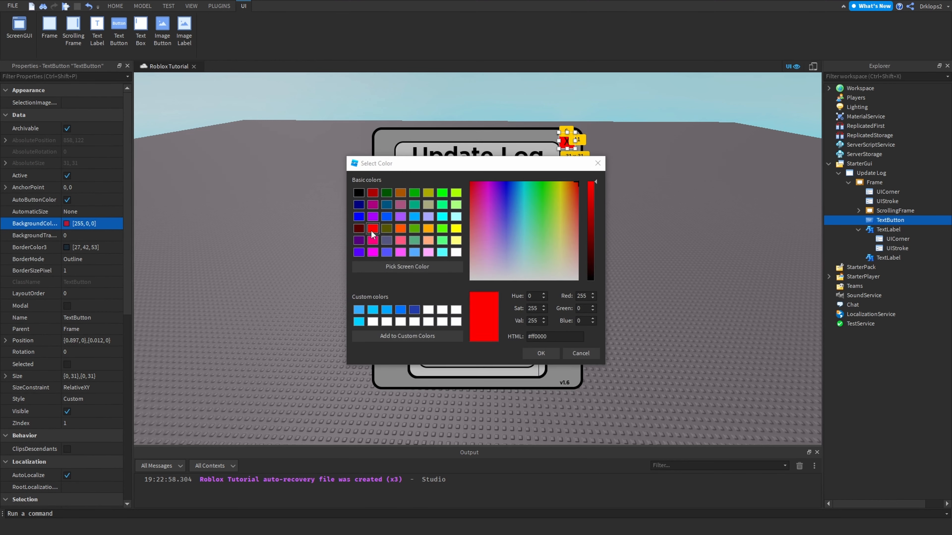
click(539, 354)
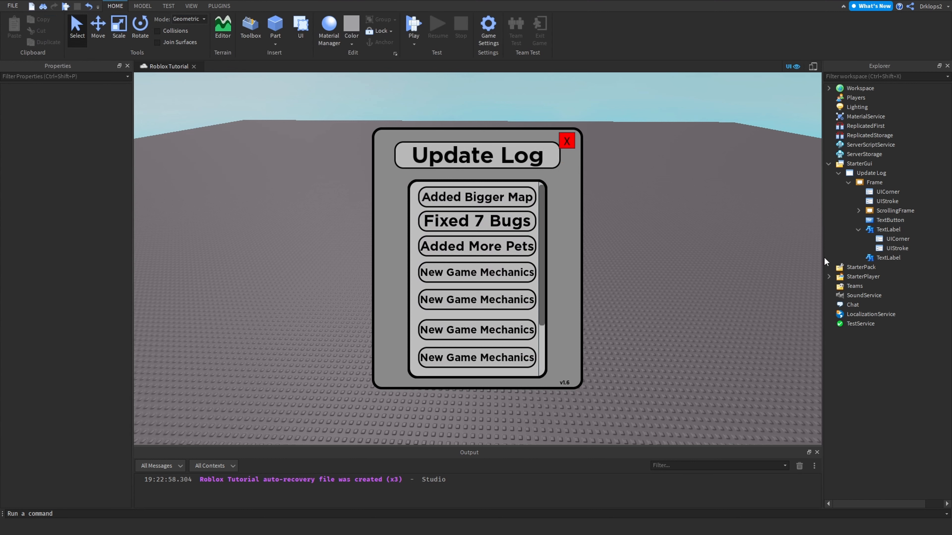
Step: Move the X button up to the frame's top edge
click(873, 182)
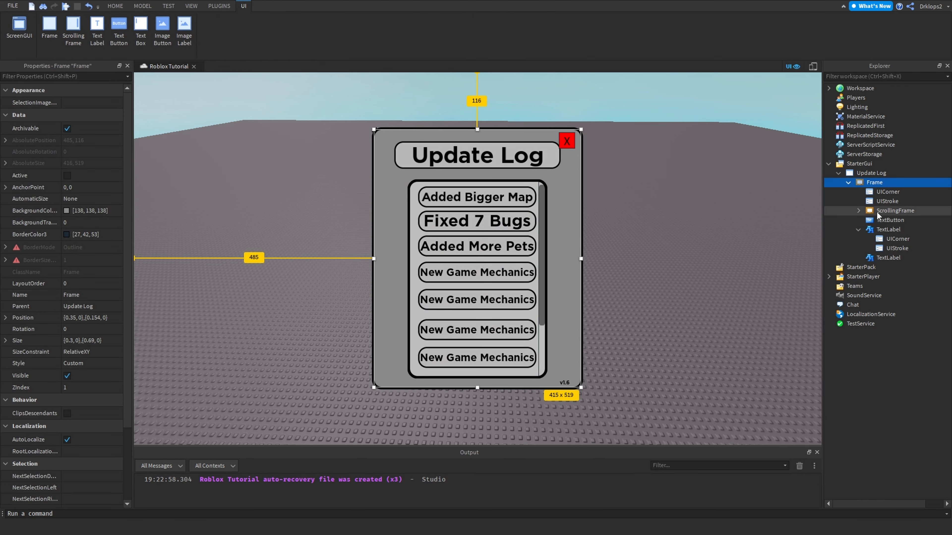
click(888, 257)
click(881, 220)
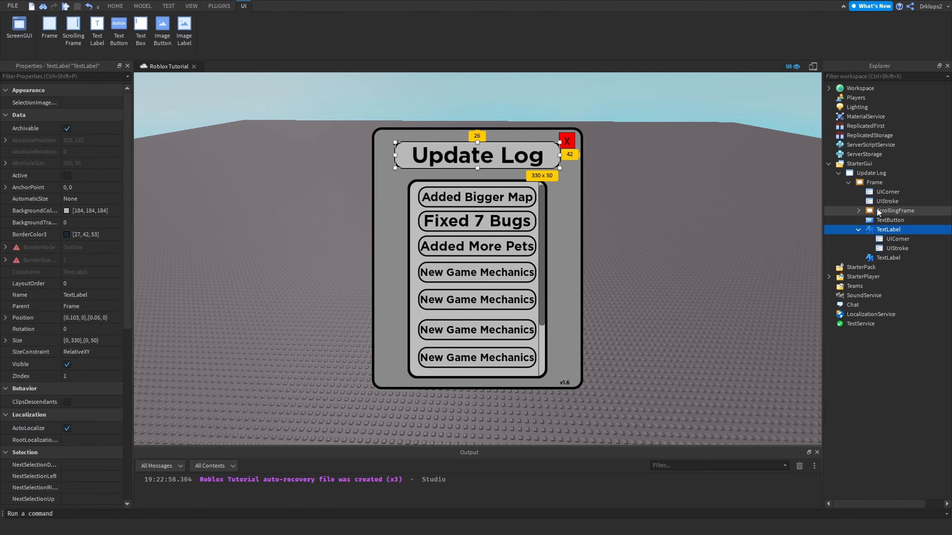
drag(563, 149, 563, 147)
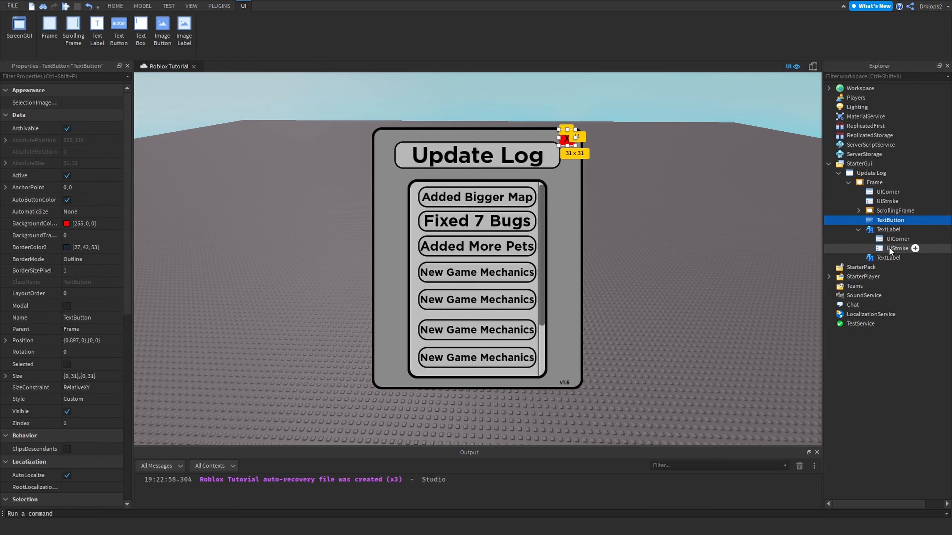
ctrl+click(890, 240)
right_click(890, 241)
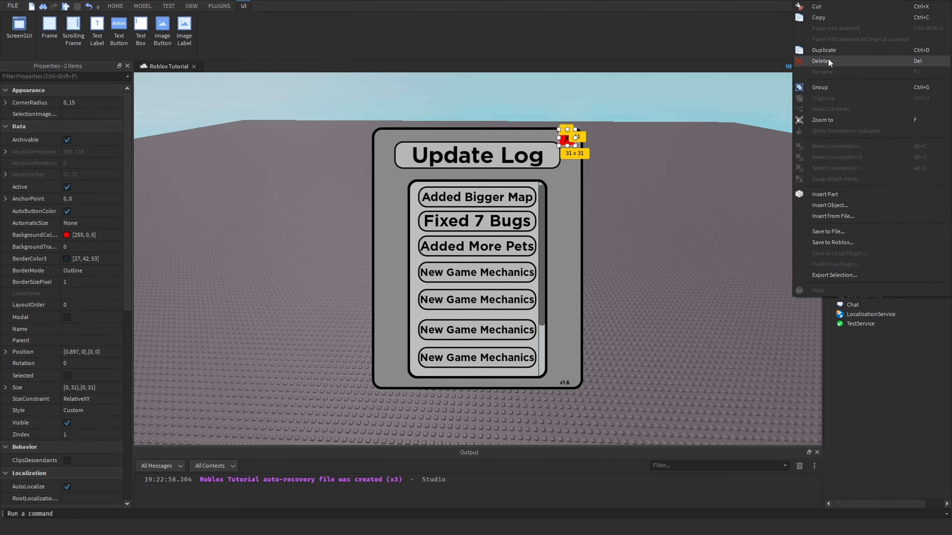
click(802, 330)
Step: Duplicate the UICorner of the "Update Log" title label and move the copy into the X button
click(890, 240)
right_click(890, 240)
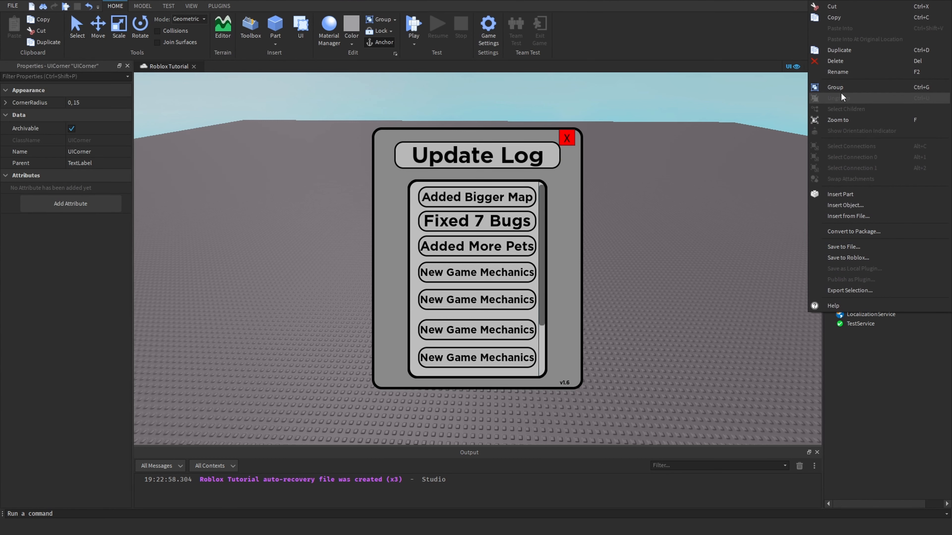
click(841, 53)
drag(891, 249, 889, 220)
Step: Move the X button to about 0.911, 0.012 in the frame's top-right corner
click(568, 138)
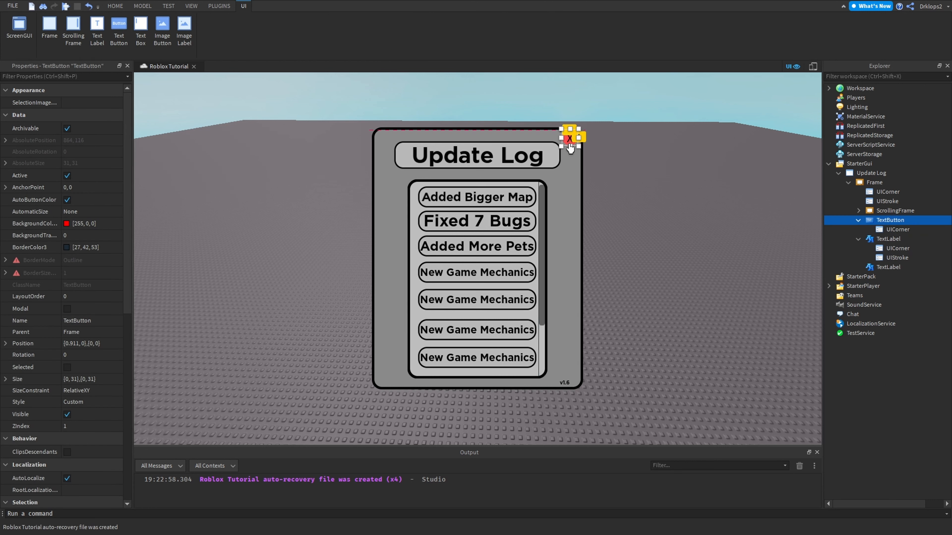
click(642, 164)
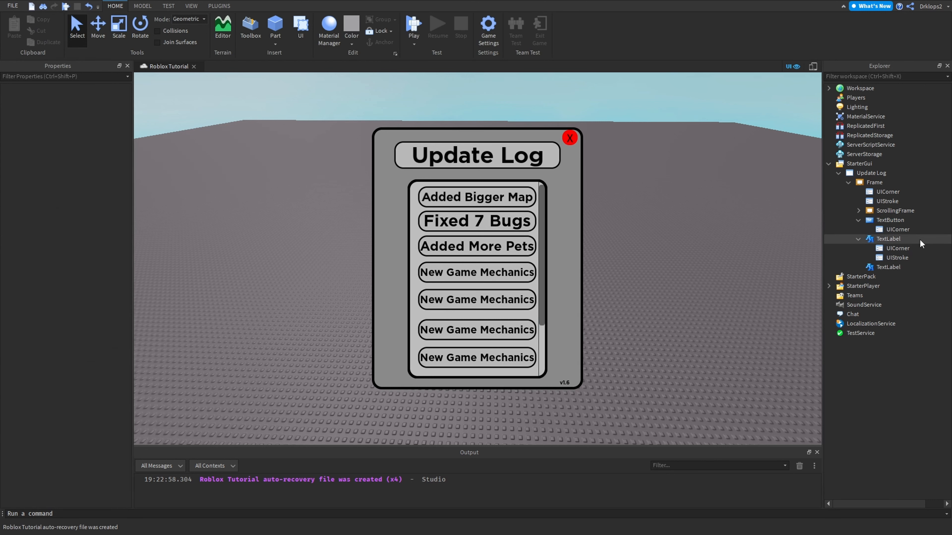
click(570, 142)
drag(568, 143, 570, 148)
click(670, 150)
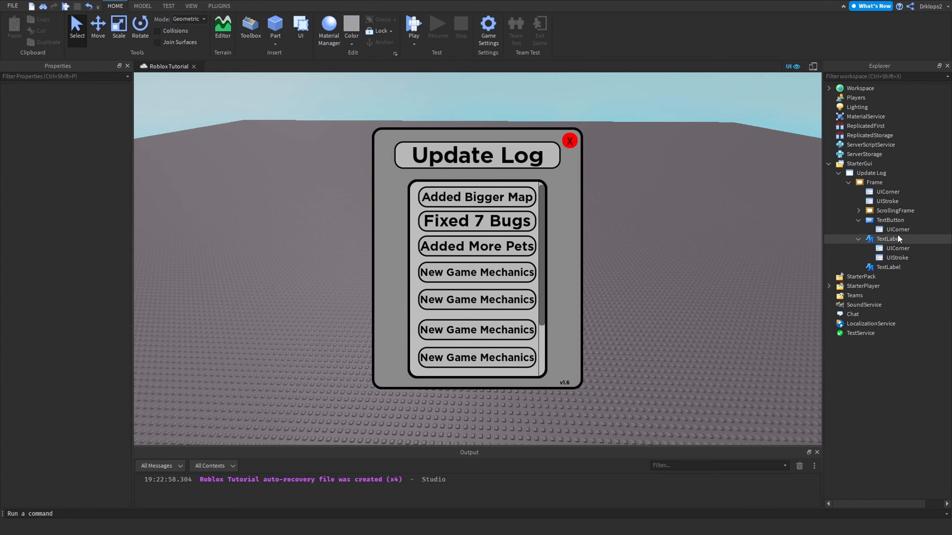
Step: Set the CornerRadius of the X button's UICorner to 0, 100
click(886, 226)
double_click(100, 102)
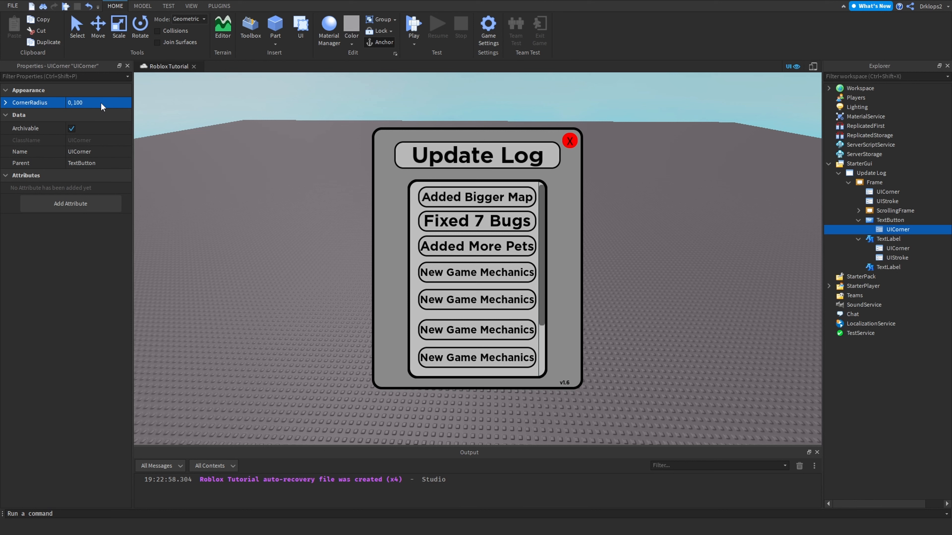
click(270, 126)
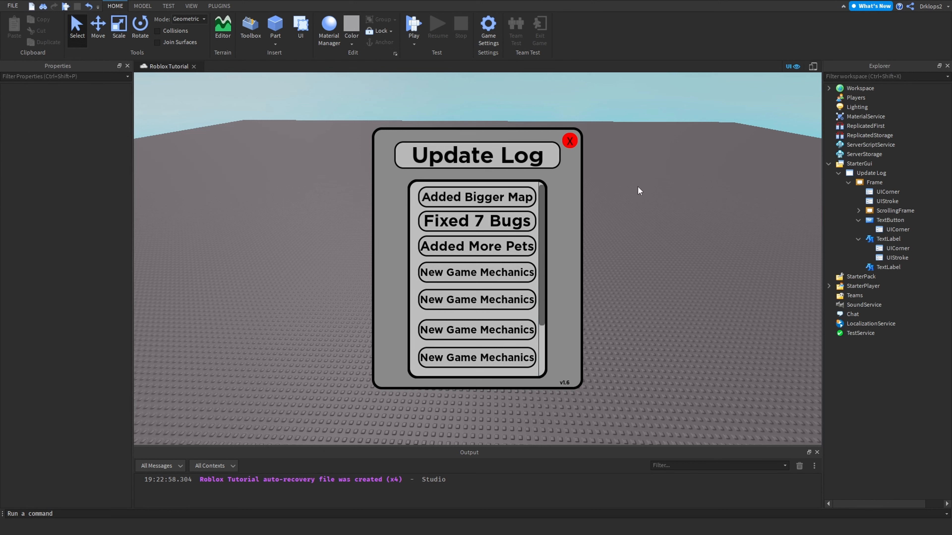
Step: Duplicate the title label's UIStroke and move the copy into the X button
click(893, 251)
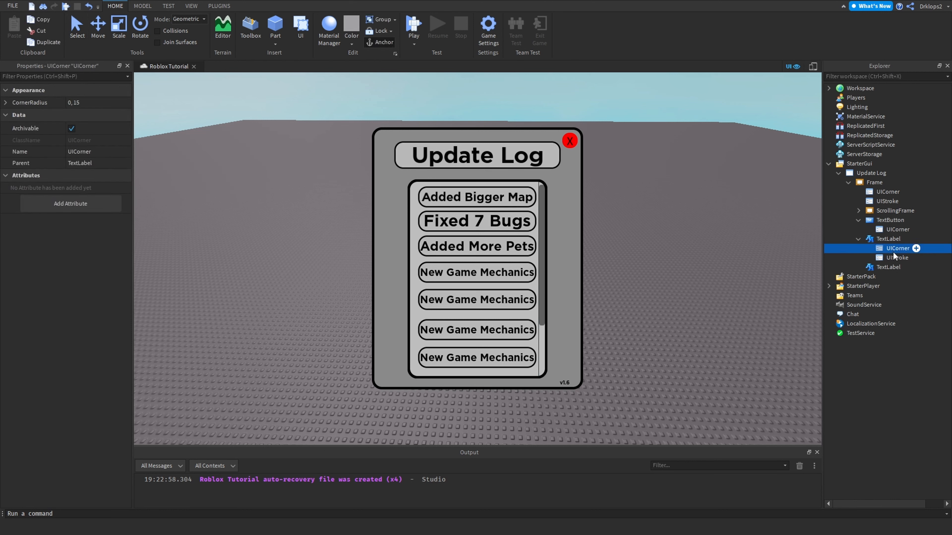
right_click(896, 258)
click(839, 52)
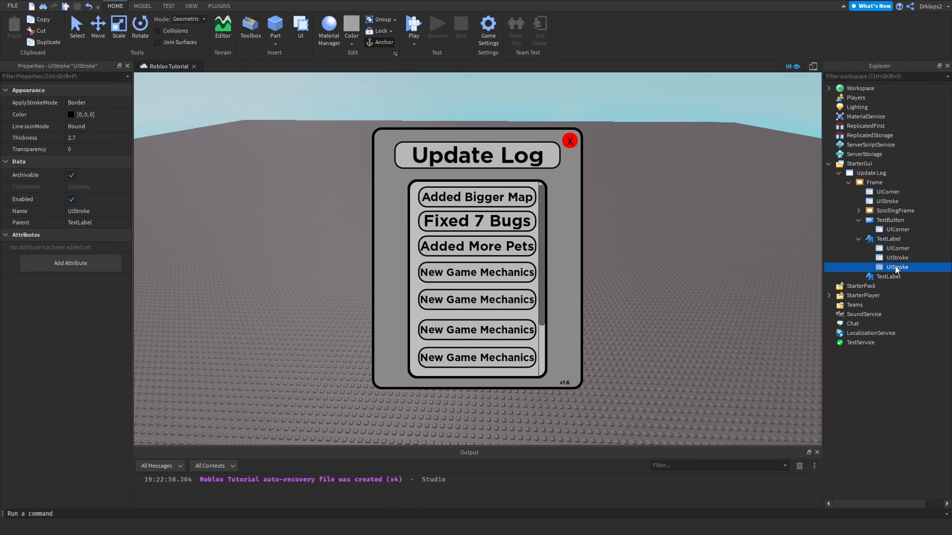
drag(896, 269, 891, 221)
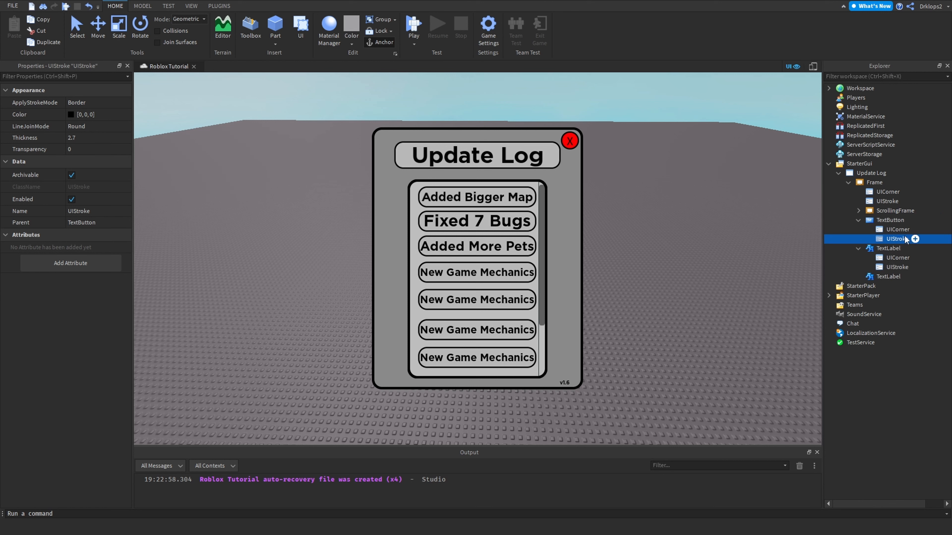
Step: Adjust the Thickness of the X button's UIStroke
click(95, 140)
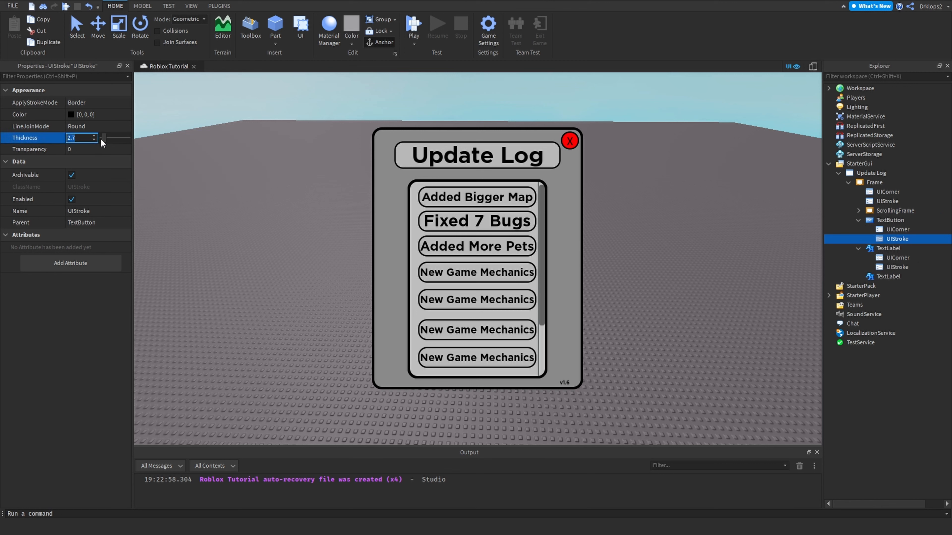
click(103, 139)
click(183, 137)
scroll(602, 180, down, 2)
scroll(497, 241, down, 3)
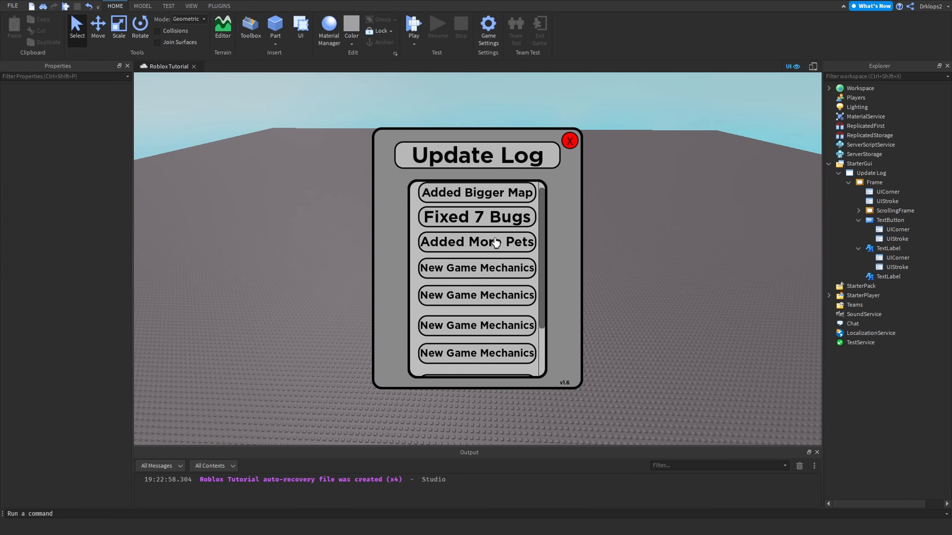
scroll(497, 241, up, 3)
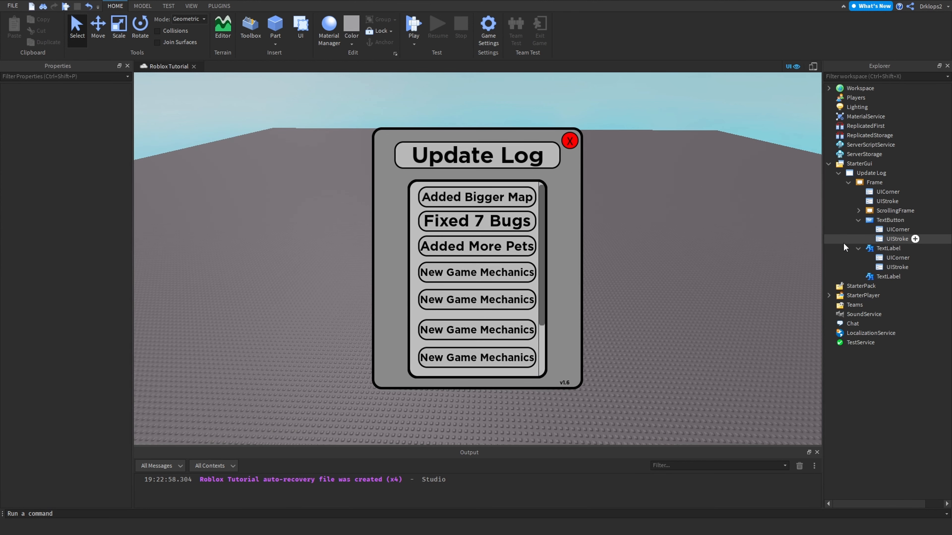
Step: Insert a LocalScript into the X button
click(859, 249)
click(911, 221)
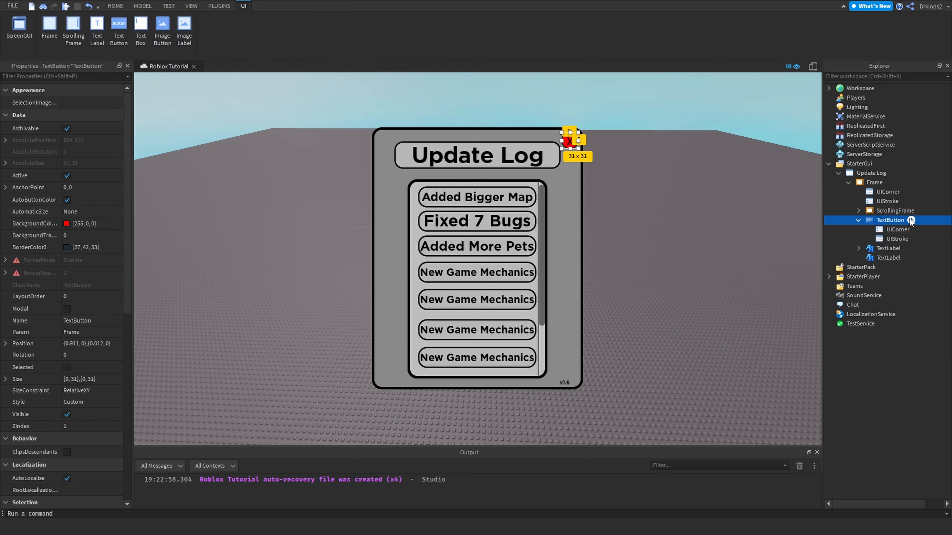
click(879, 265)
Step: Rename the X button's LocalScript as "Close GUI"
click(892, 249)
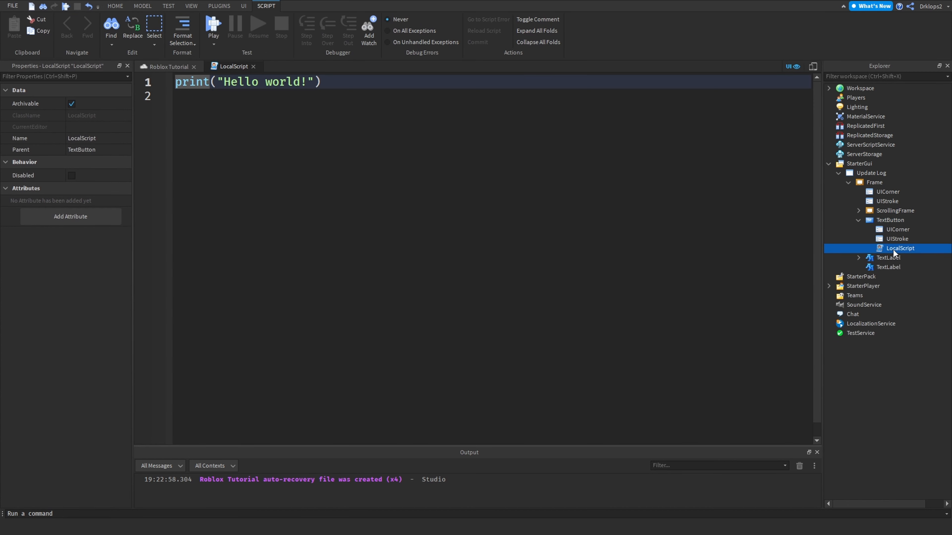
right_click(892, 249)
click(846, 99)
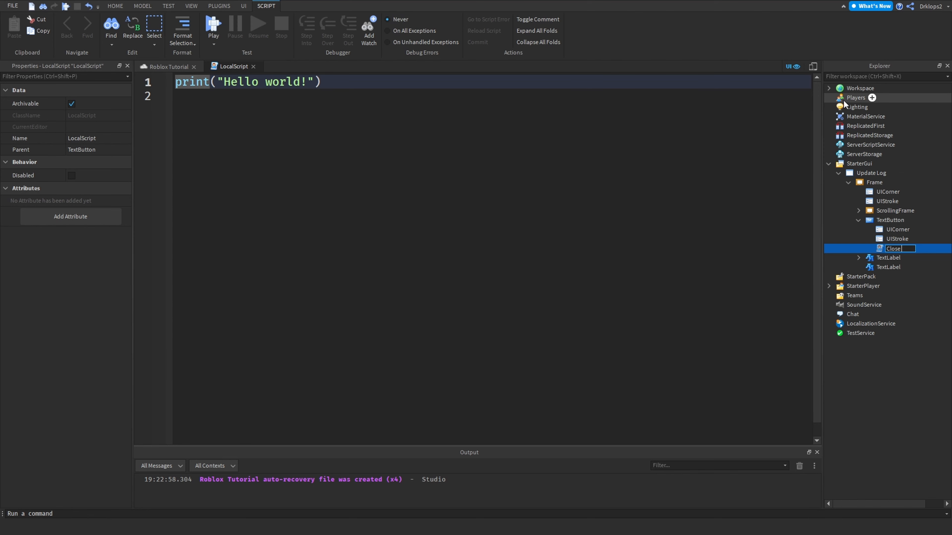
text(Close GUI)
key(Return)
Step: Clear the default print line from the Close GUI script
key(ctrl+a)
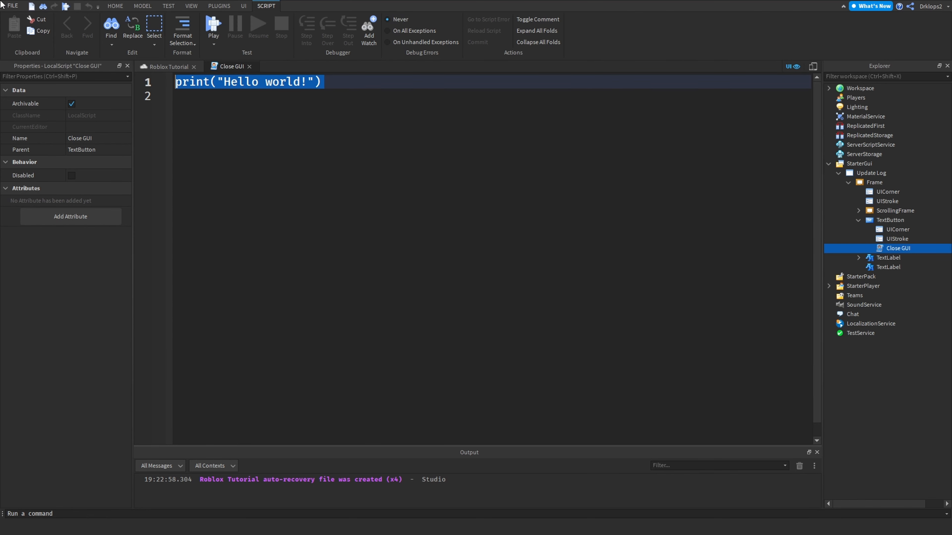
key(BackSpace)
ctrl+scroll(272, 164, up, 3)
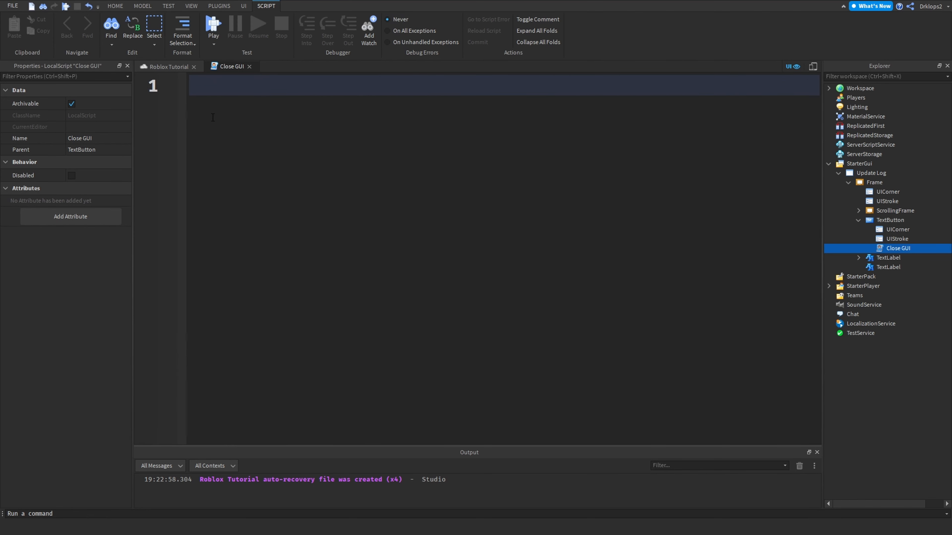
ctrl+scroll(332, 139, up, 2)
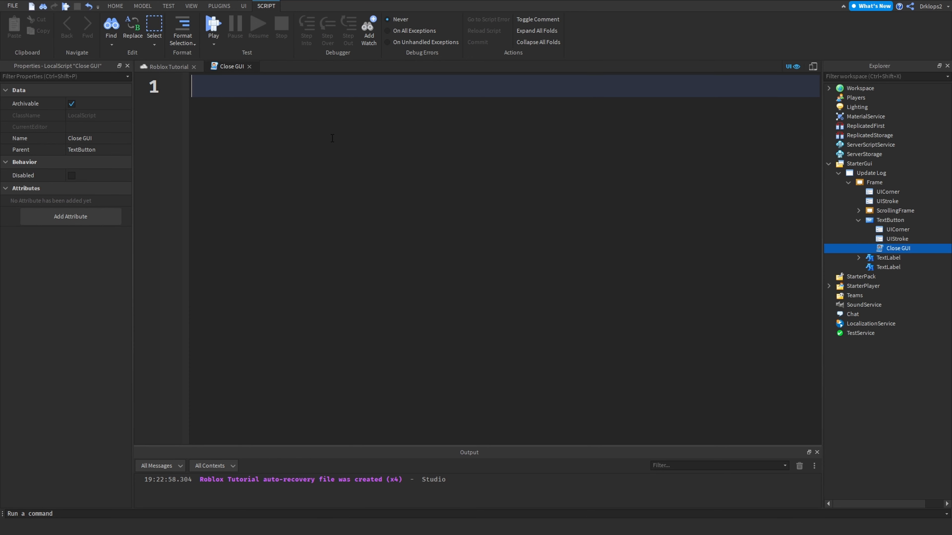
Step: Start the first line of the script with the reference script.Parent.Parent.TextButton
text(script.Parent.)
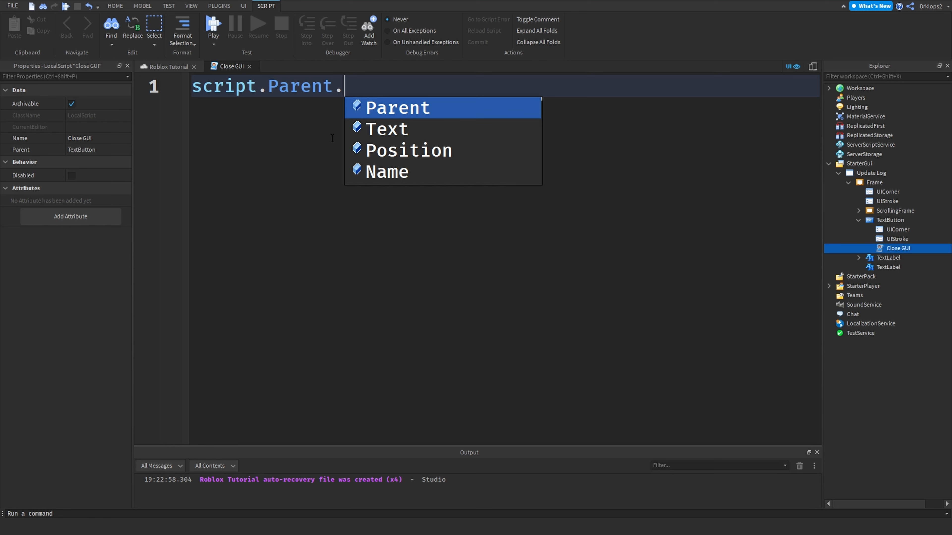
text(Te)
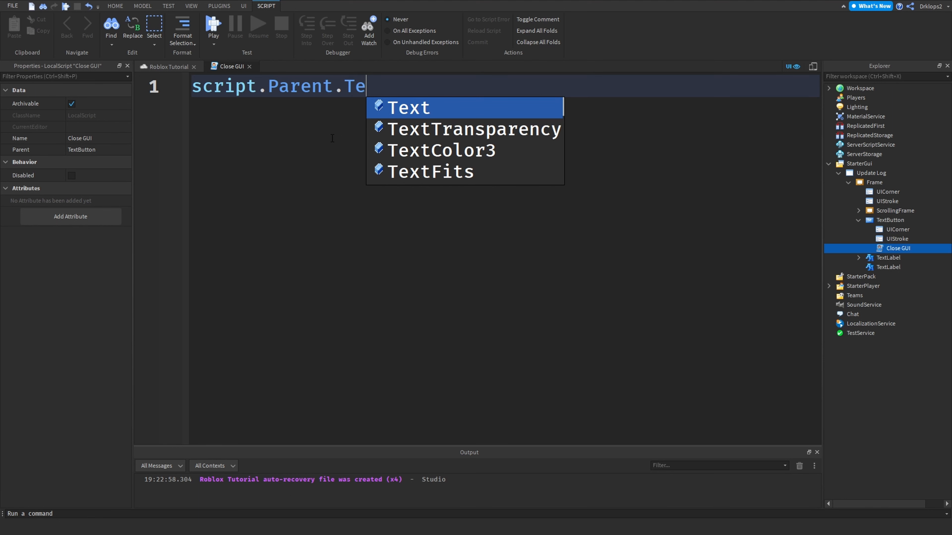
key(BackSpace)
key(BackSpace)
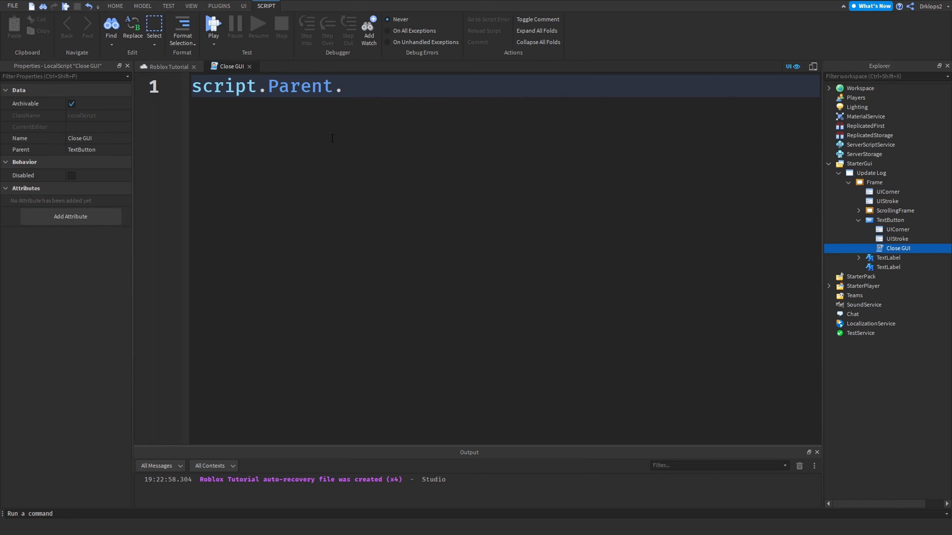
text(Parent.)
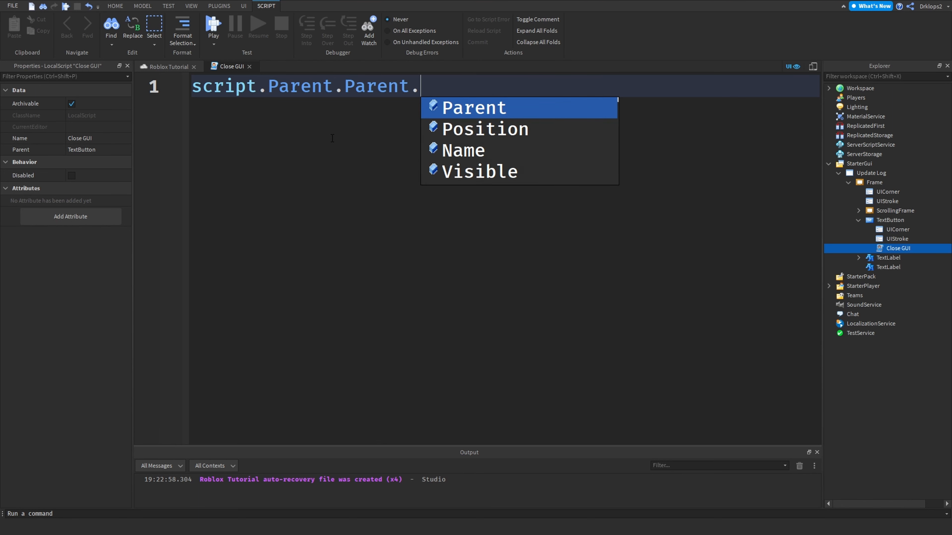
text(T)
key(Tab)
key(BackSpace)
key(BackSpace)
key(BackSpace)
key(BackSpace)
key(BackSpace)
key(BackSpace)
key(BackSpace)
key(BackSpace)
key(BackSpace)
key(BackSpace)
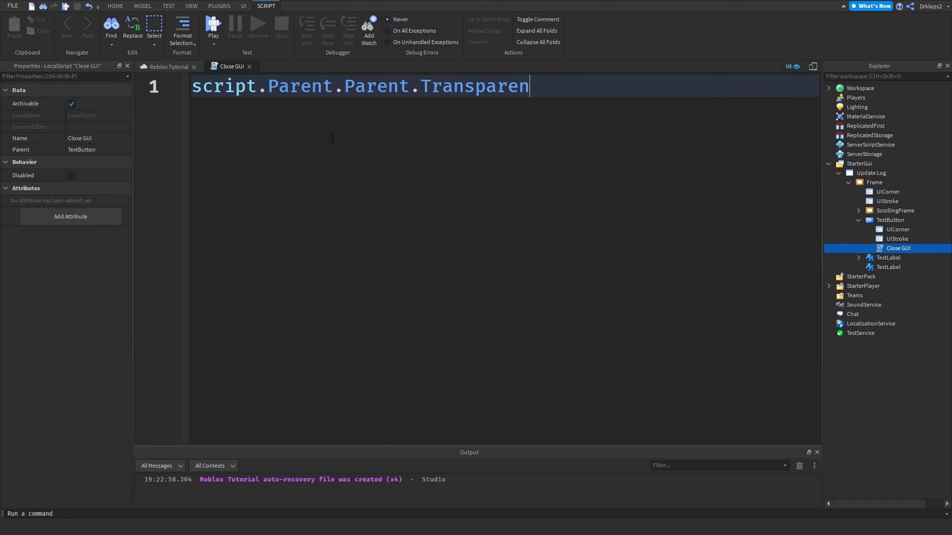
key(BackSpace)
text(e)
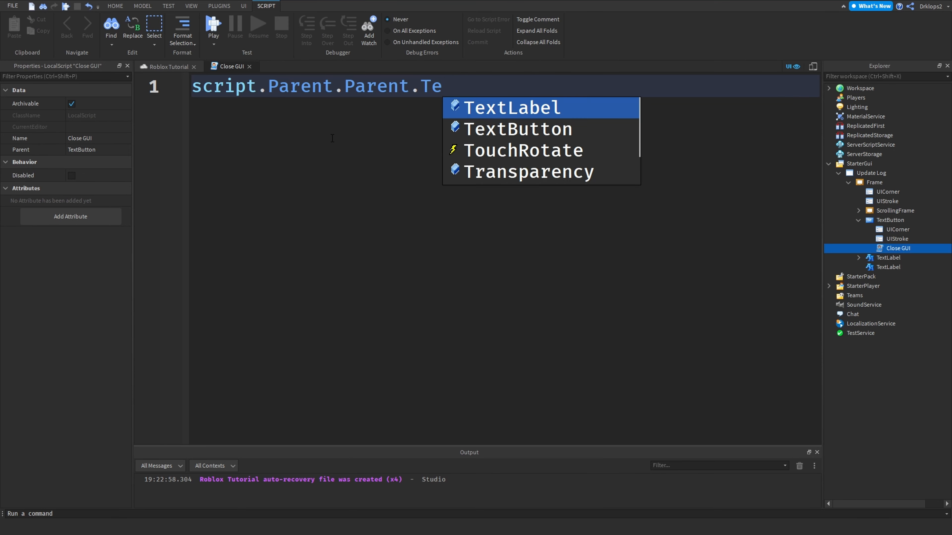
key(Down)
key(Tab)
Step: Rename the X TextButton inside the Frame as "Close"
right_click(886, 220)
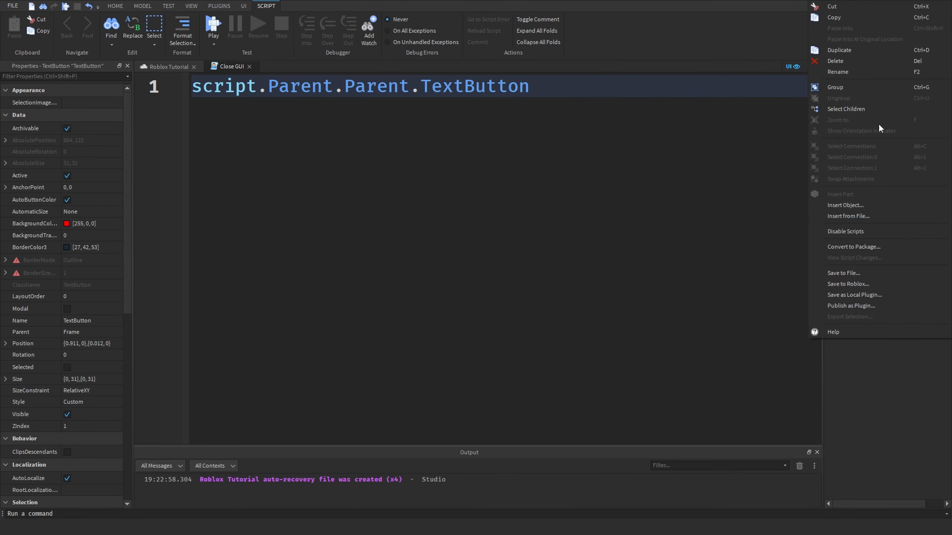
click(851, 69)
key(BackSpace)
text(Clo)
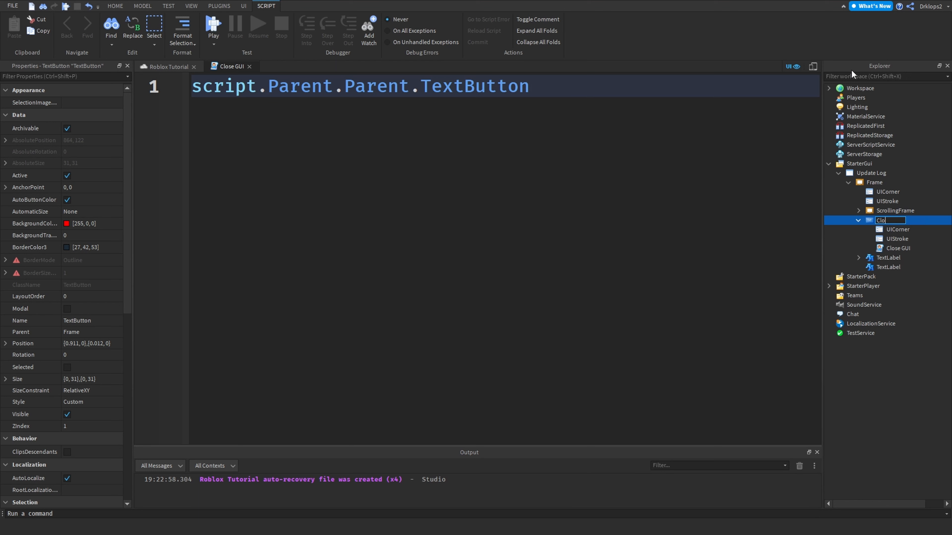
text(se)
key(Return)
Step: Rewrite the reference on line 1 as script.Parent.Parent.Close to match the renamed button
click(568, 92)
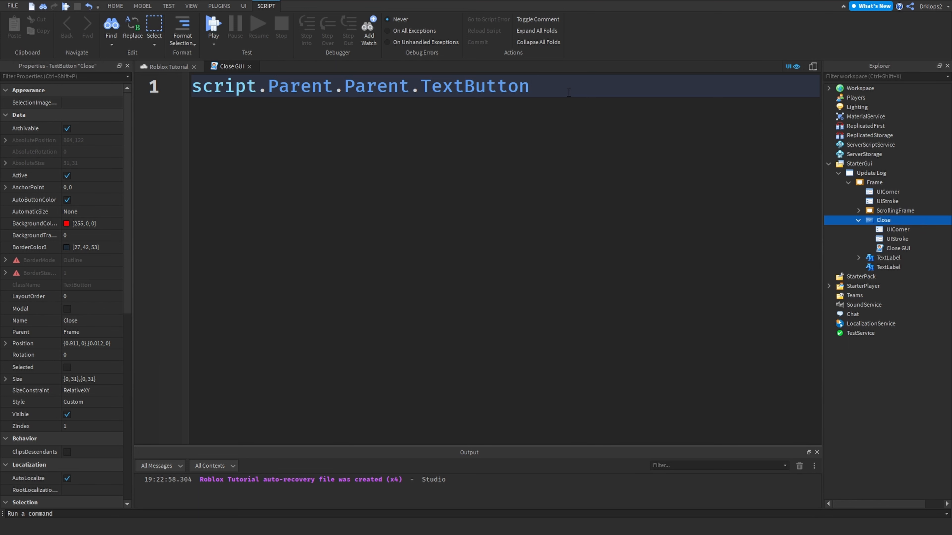
key(BackSpace)
key(BackSpace)
key(BackSpace)
key(BackSpace)
key(BackSpace)
key(BackSpace)
key(BackSpace)
key(BackSpace)
key(BackSpace)
key(BackSpace)
key(BackSpace)
key(BackSpace)
key(BackSpace)
key(BackSpace)
key(BackSpace)
key(BackSpace)
key(BackSpace)
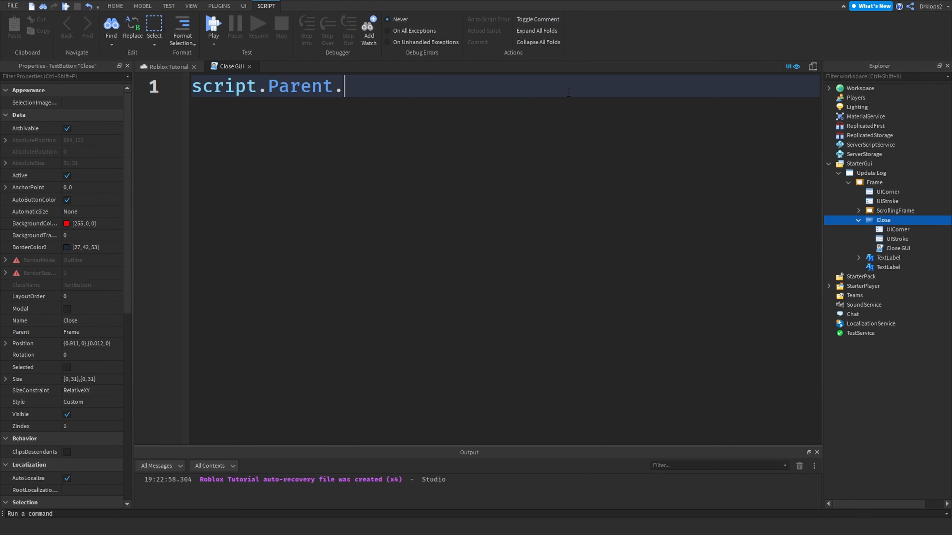
text(.)
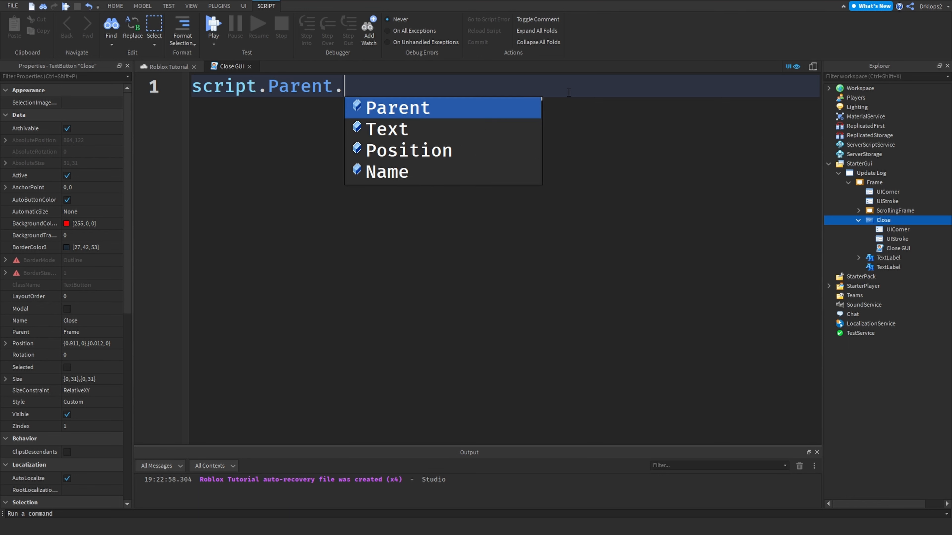
key(Tab)
text(.Close)
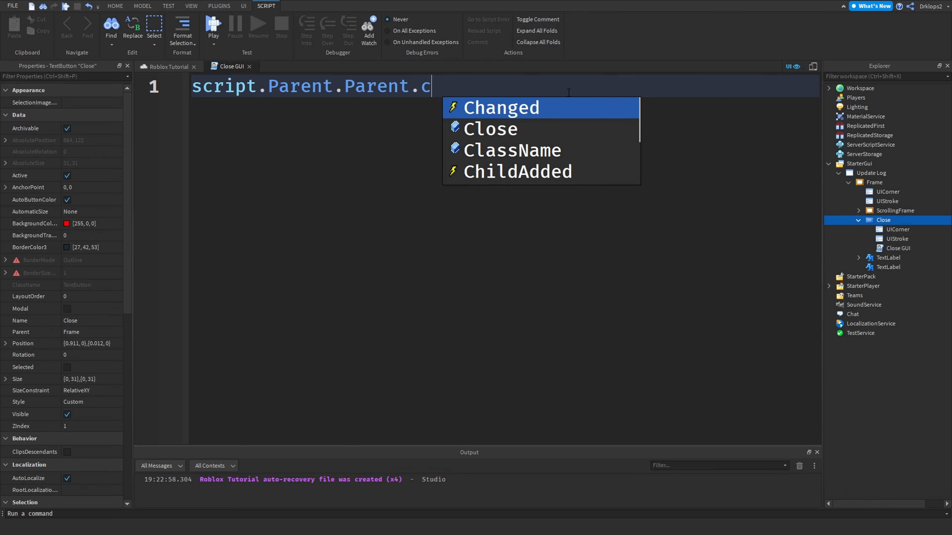
text(.)
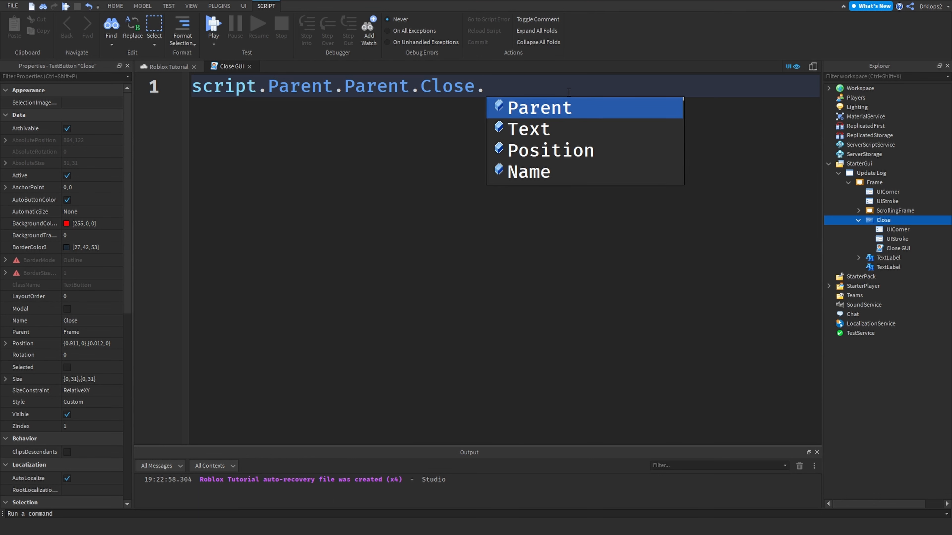
key(BackSpace)
text(.)
key(BackSpace)
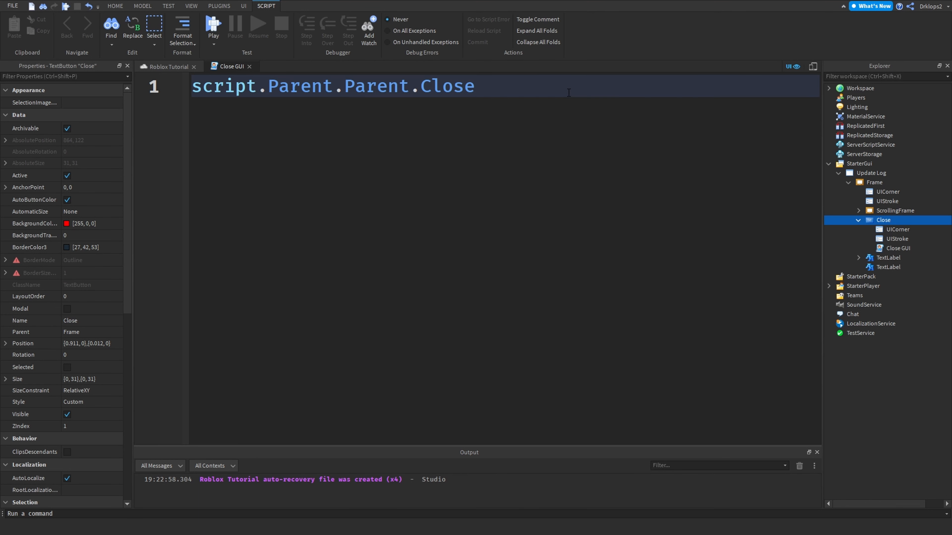
Step: Append the .MouseButton1Click event to the Close button reference
text(.Clo)
key(BackSpace)
text(:)
key(BackSpace)
text(.MouseButton1Click)
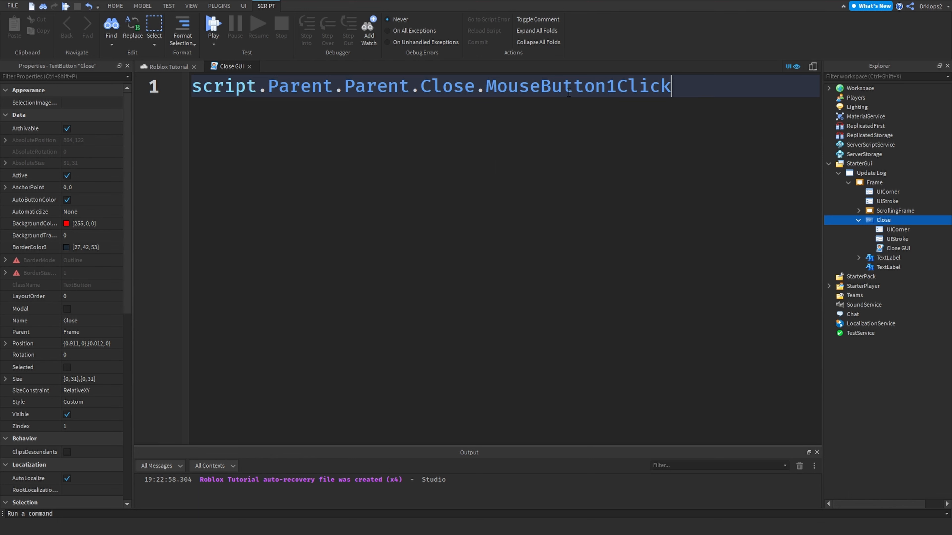
Step: Connect the click event to an anonymous function with :Connect(function() and create its empty body with the closing end)
text(:Connec)
key(Tab)
text(fu)
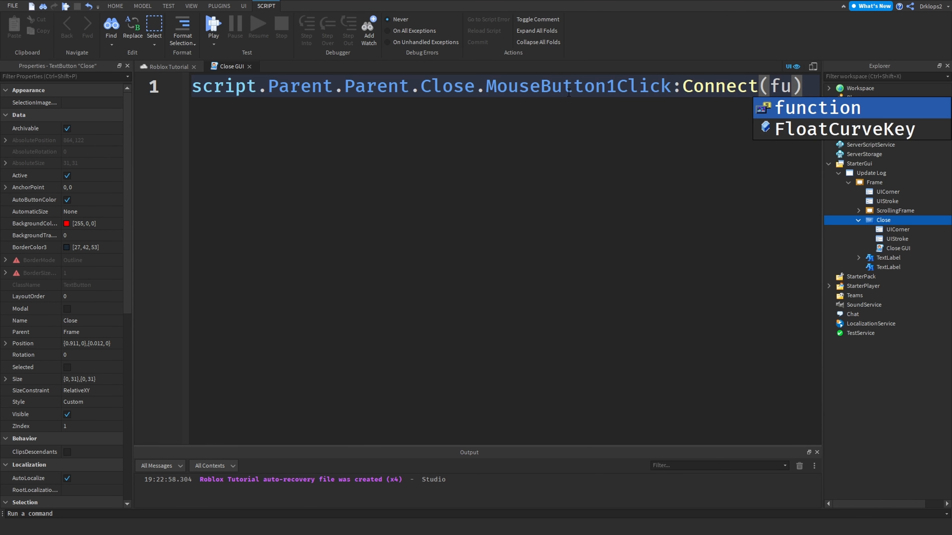
key(Tab)
text(()
ctrl+scroll(568, 92, down, 2)
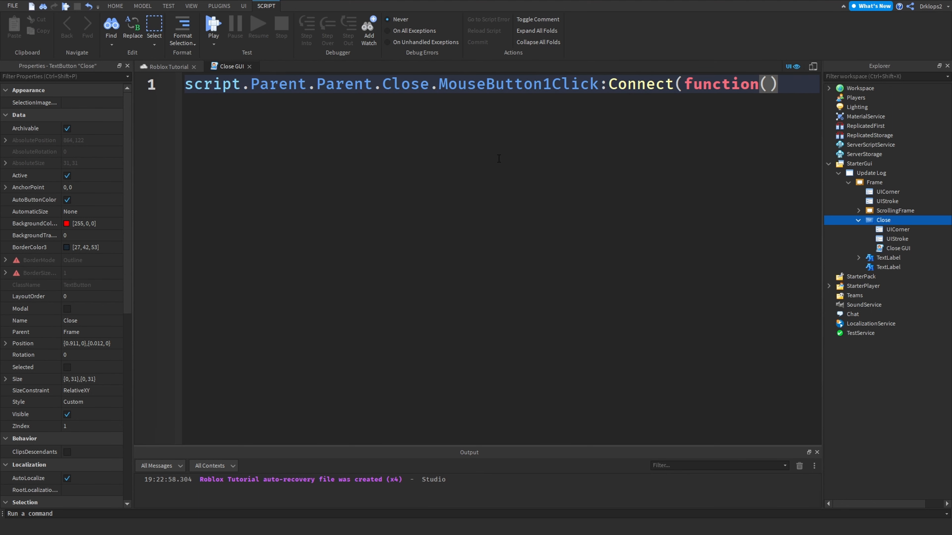
text(p)
key(BackSpace)
key(Return)
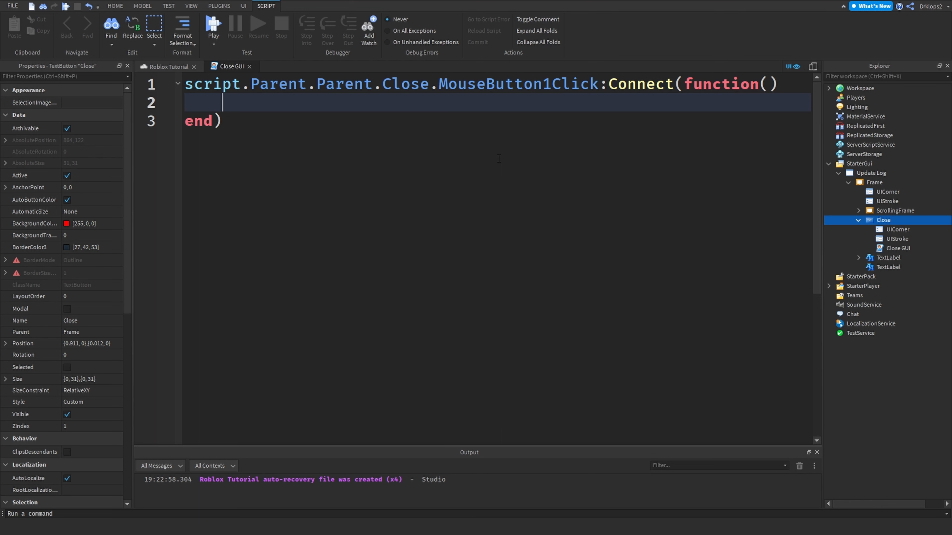
click(774, 83)
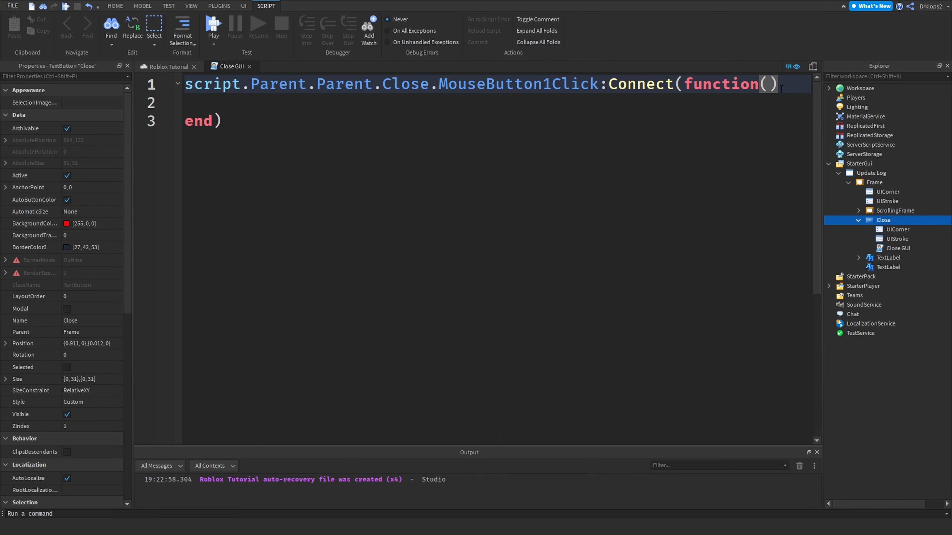
text(plr)
key(BackSpace)
key(BackSpace)
key(BackSpace)
text(plr)
key(BackSpace)
key(BackSpace)
key(BackSpace)
text(plr)
key(BackSpace)
key(BackSpace)
key(BackSpace)
text(plr)
key(BackSpace)
key(BackSpace)
key(BackSpace)
Step: Inside the function body, write the reference script.Parent.Parent.Parent.Frame
key(Down)
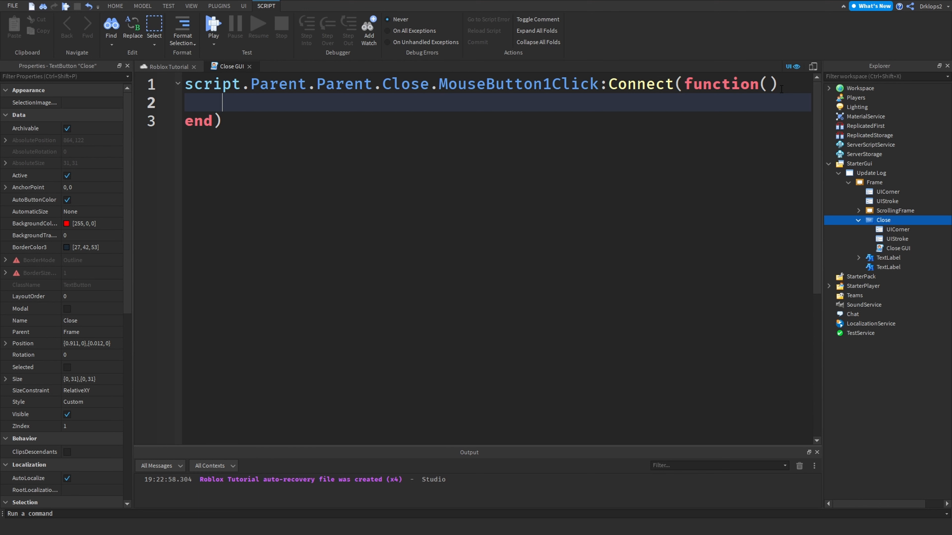
text(script.Parent.p)
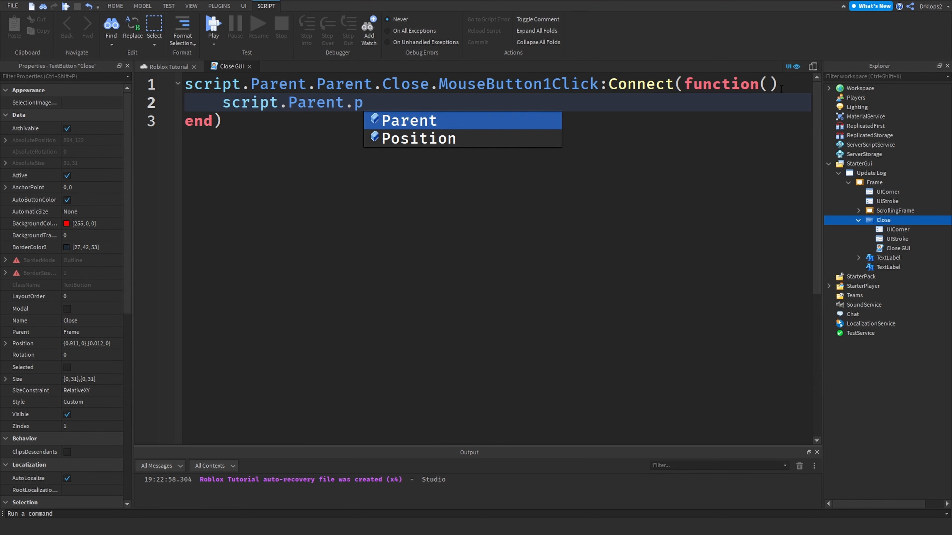
key(BackSpace)
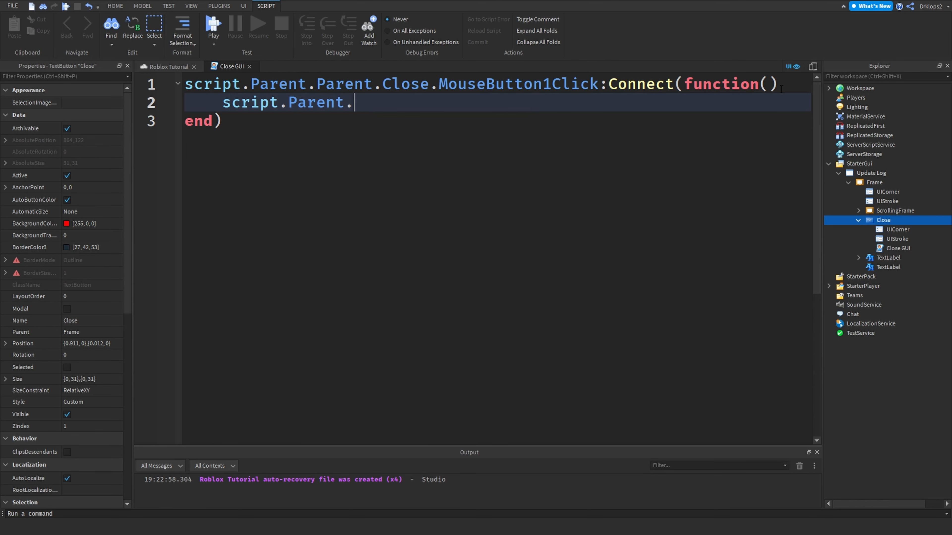
text(.Parent.cl)
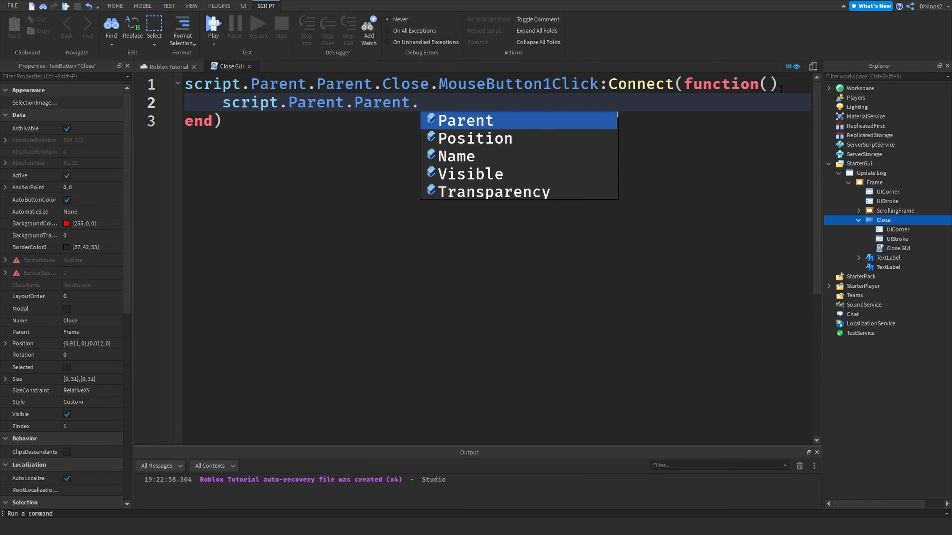
key(Tab)
key(BackSpace)
key(BackSpace)
key(BackSpace)
key(BackSpace)
key(BackSpace)
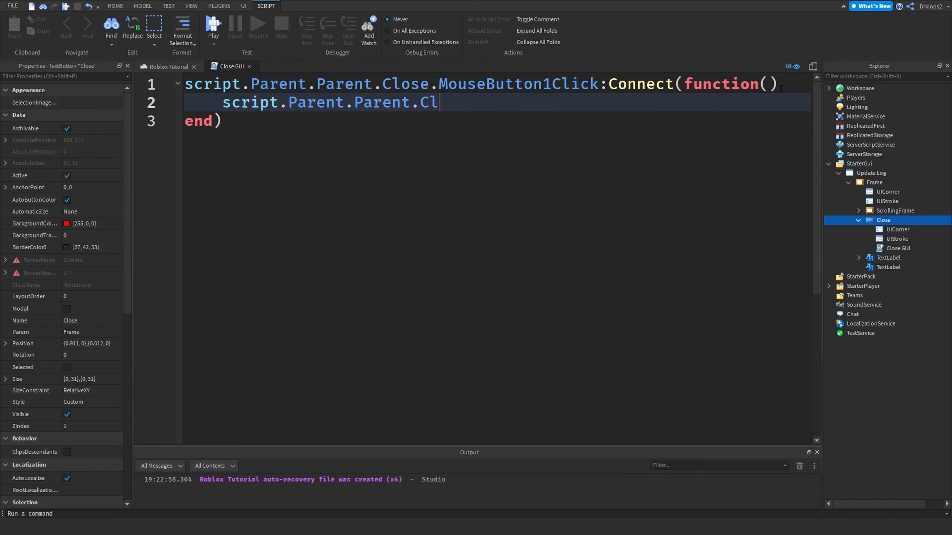
text(Parent.Parent.)
key(BackSpace)
text(r)
key(BackSpace)
text(Parent.Parent.)
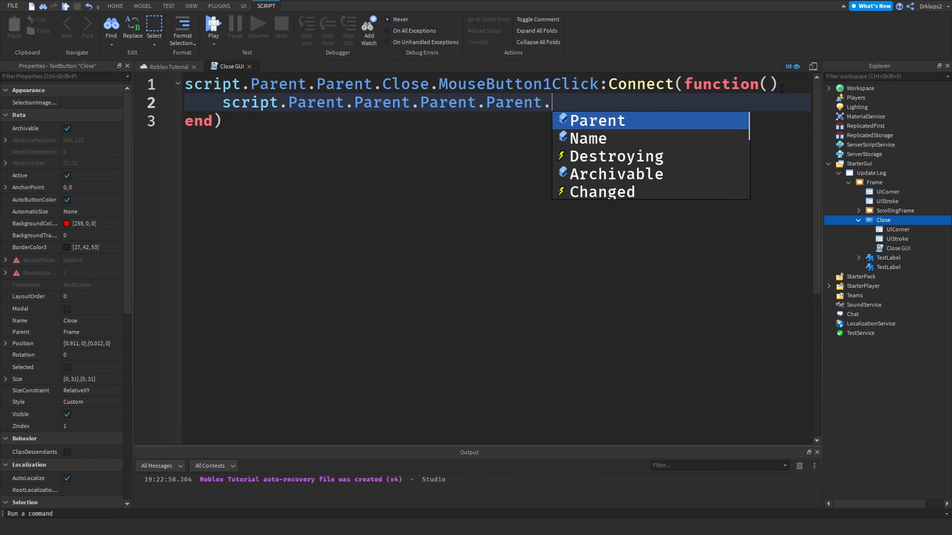
text(fr)
key(BackSpace)
key(BackSpace)
key(BackSpace)
text(.parent.fr)
key(BackSpace)
key(BackSpace)
key(BackSpace)
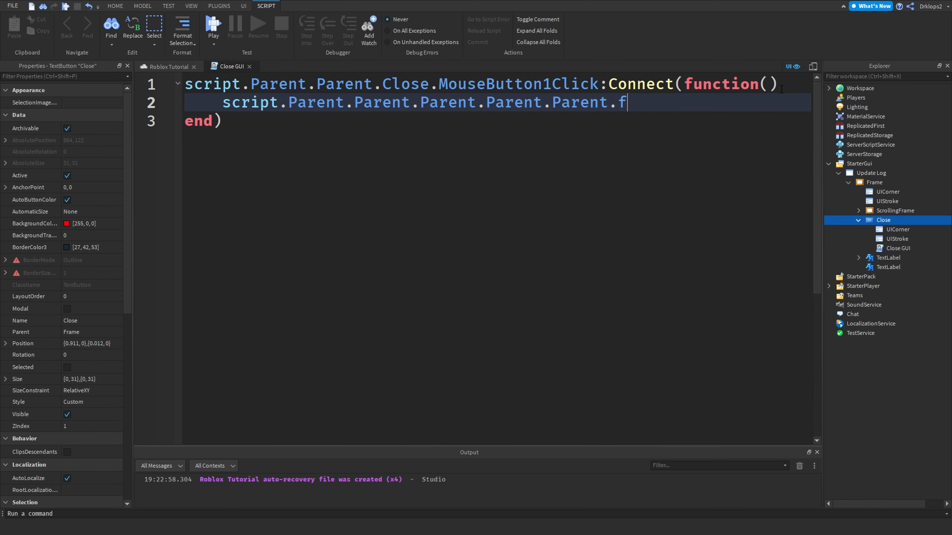
key(BackSpace)
key(BackSpace)
key(BackSpace)
key(BackSpace)
key(BackSpace)
key(BackSpace)
key(BackSpace)
key(BackSpace)
key(BackSpace)
key(BackSpace)
key(BackSpace)
key(BackSpace)
key(BackSpace)
text(Frame)
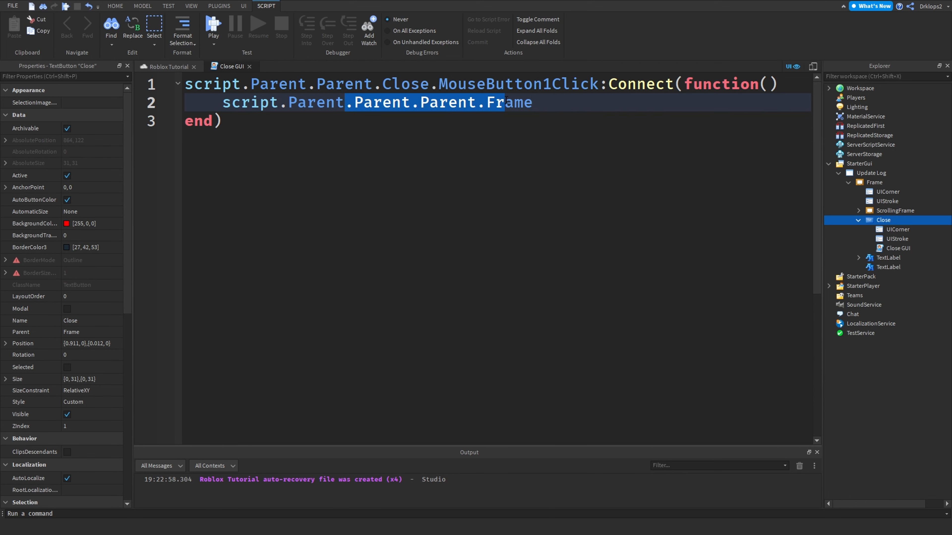
Step: Complete the Frame line with .Visible = false so the function hides the frame
click(548, 103)
text(.Visible = false)
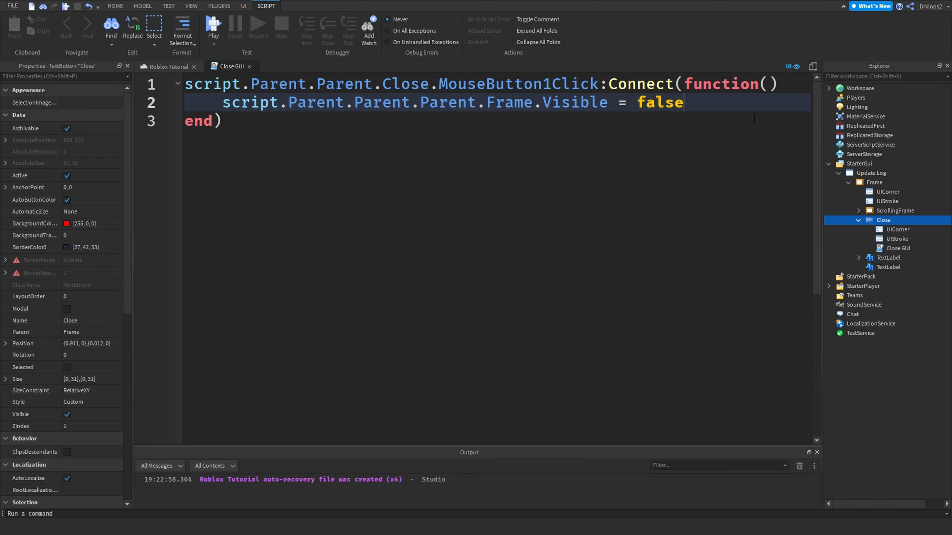
drag(697, 106, 187, 87)
click(411, 145)
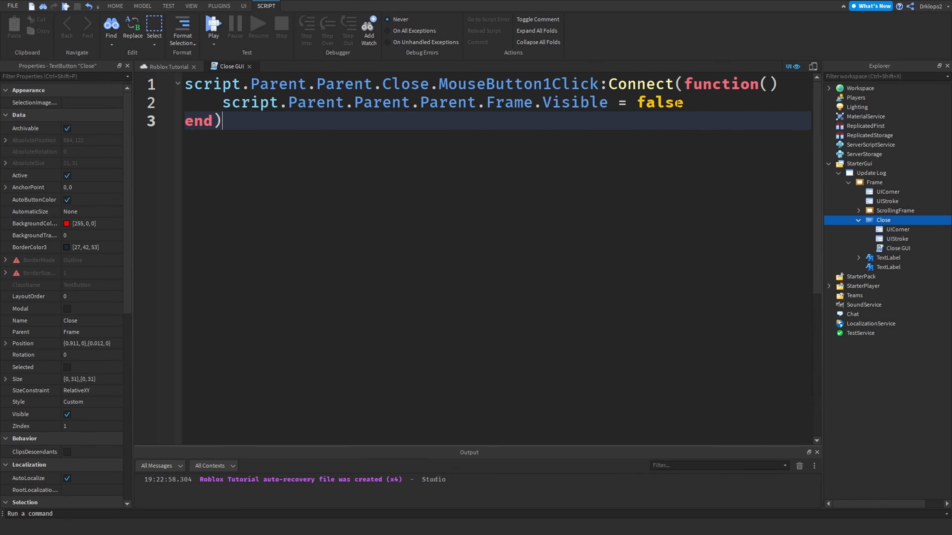
click(686, 105)
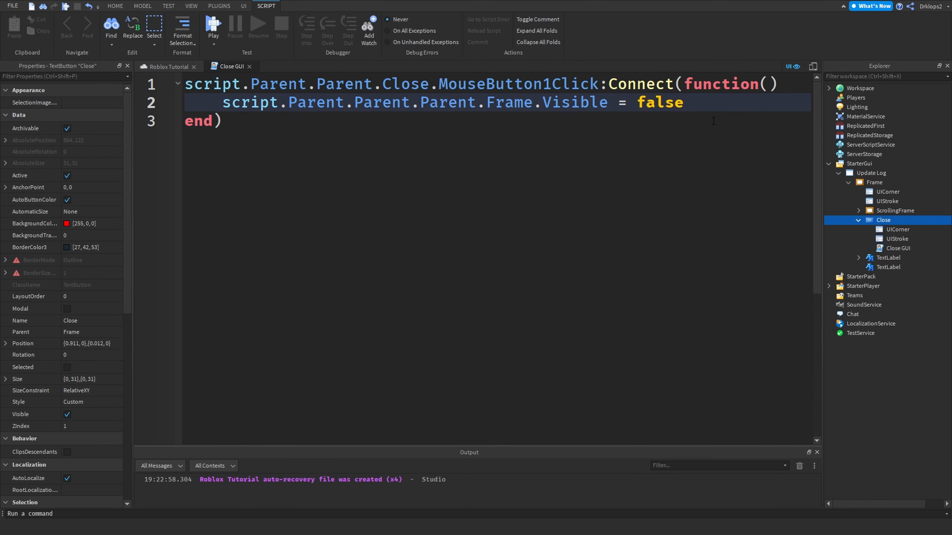
key(ctrl+a)
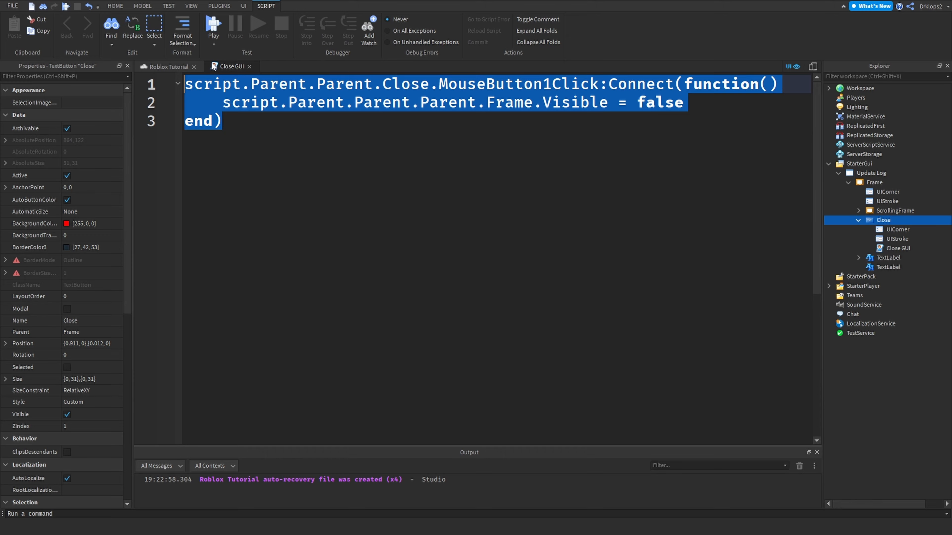
Step: Close the Close GUI script and start a play test of the game
click(251, 66)
click(68, 5)
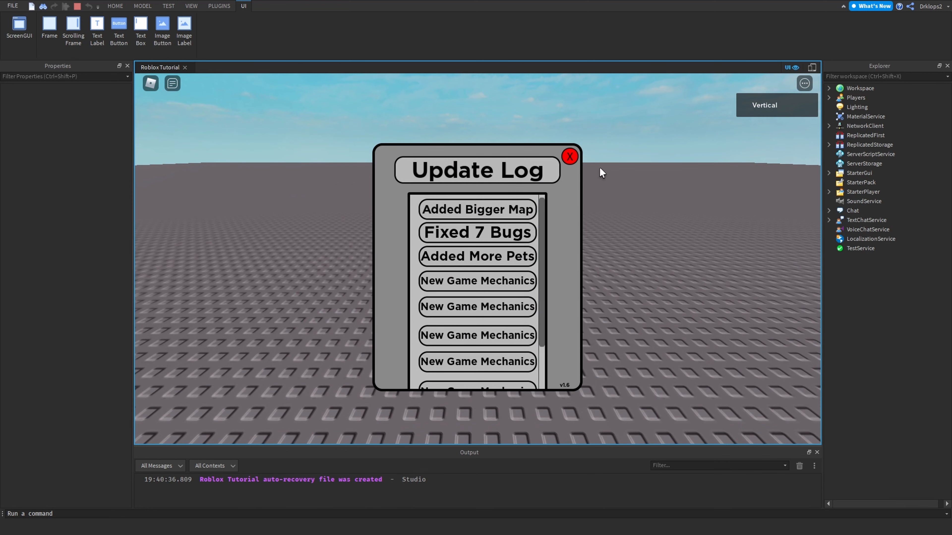
Step: Test the red X close button on the Update Log in the running game, and end the play test
click(570, 156)
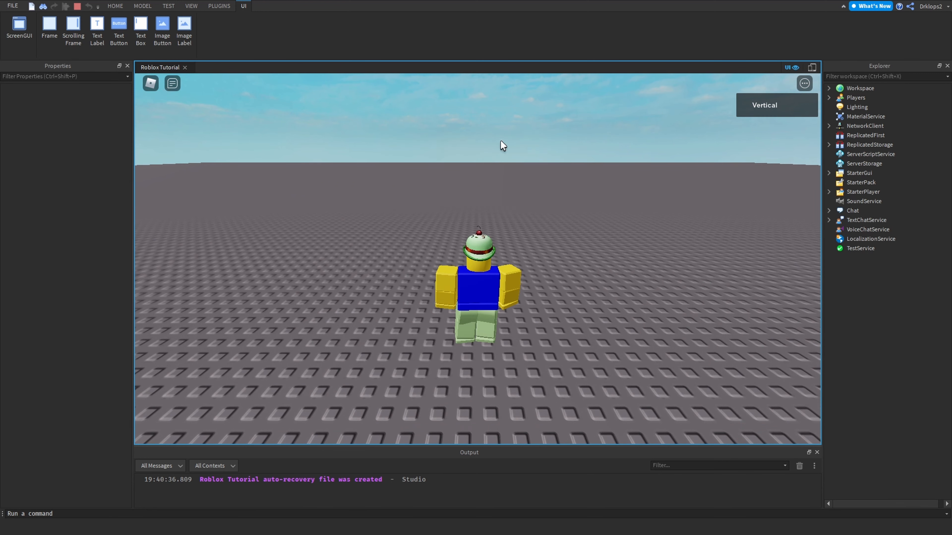
click(78, 6)
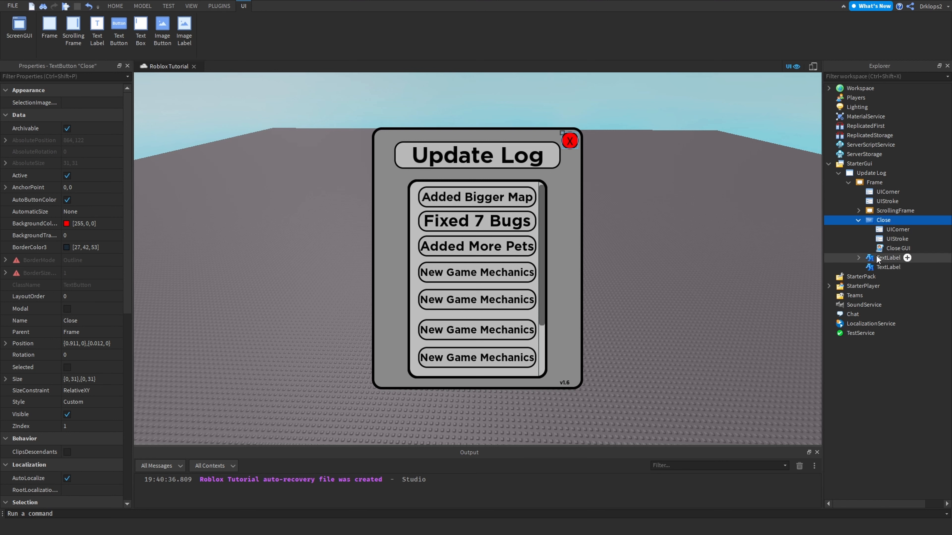
Step: Convert the position and size of Frame, ScrollingFrame, Close and both outer TextLabels to Scale with the Unit Conversion plugin
ctrl+click(888, 257)
ctrl+click(888, 267)
ctrl+click(895, 210)
ctrl+click(874, 182)
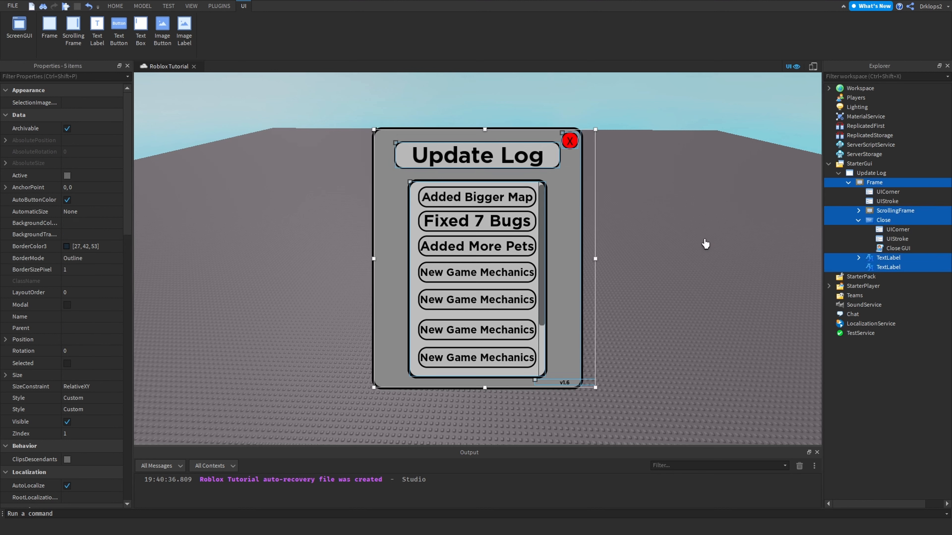
click(219, 5)
click(365, 30)
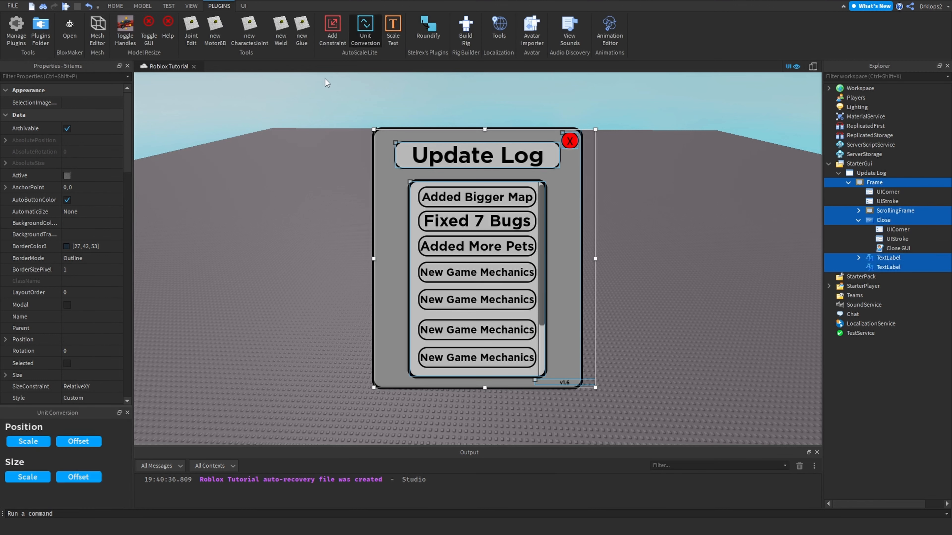
click(24, 441)
click(28, 477)
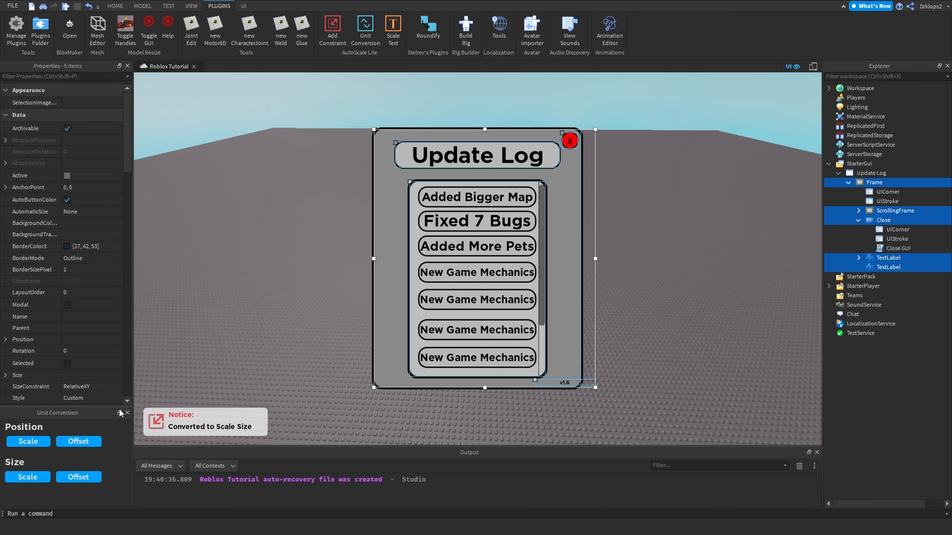
click(127, 413)
Step: Preview the GUI on the emulated iPhone 6 screen and check the children of the title TextLabel
click(813, 67)
click(813, 67)
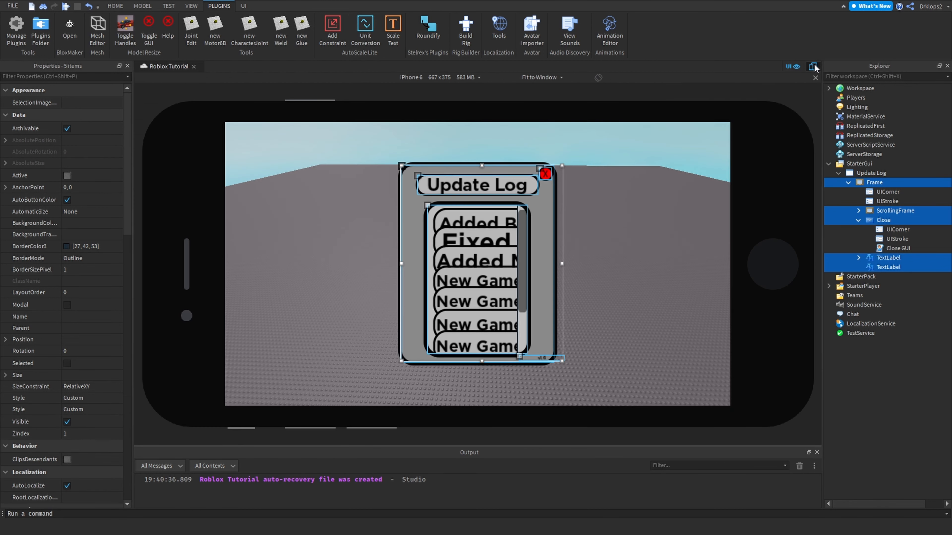
click(858, 257)
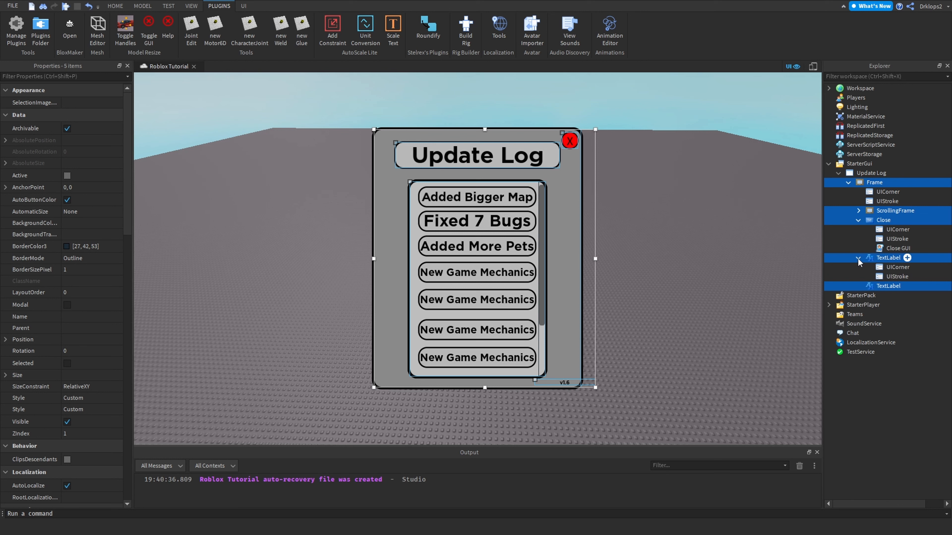
click(858, 257)
Step: Convert the position and size of all nine TextLabels inside the ScrollingFrame to Scale with Unit Conversion
click(858, 211)
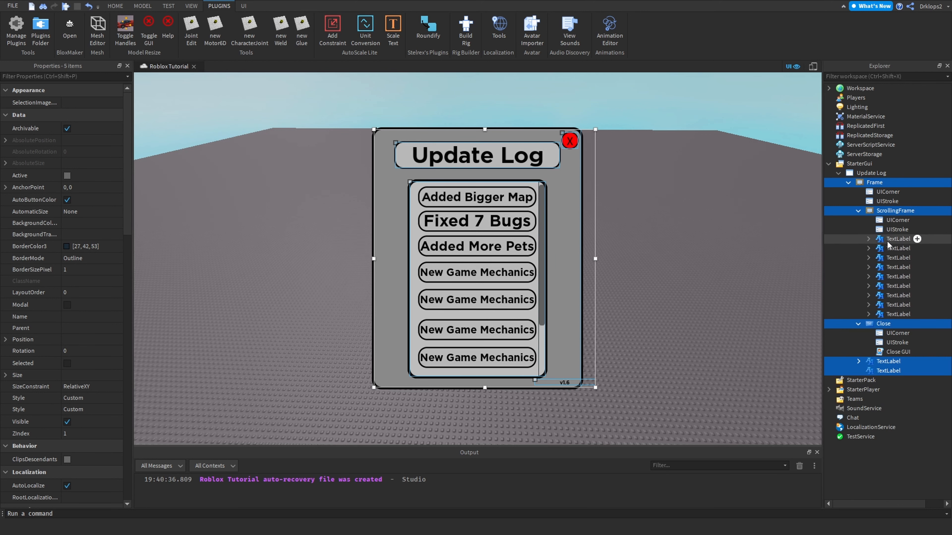
mouse_move(886, 241)
mouse_down()
mouse_move(891, 309)
mouse_move(815, 313)
mouse_move(901, 305)
mouse_move(899, 314)
mouse_up()
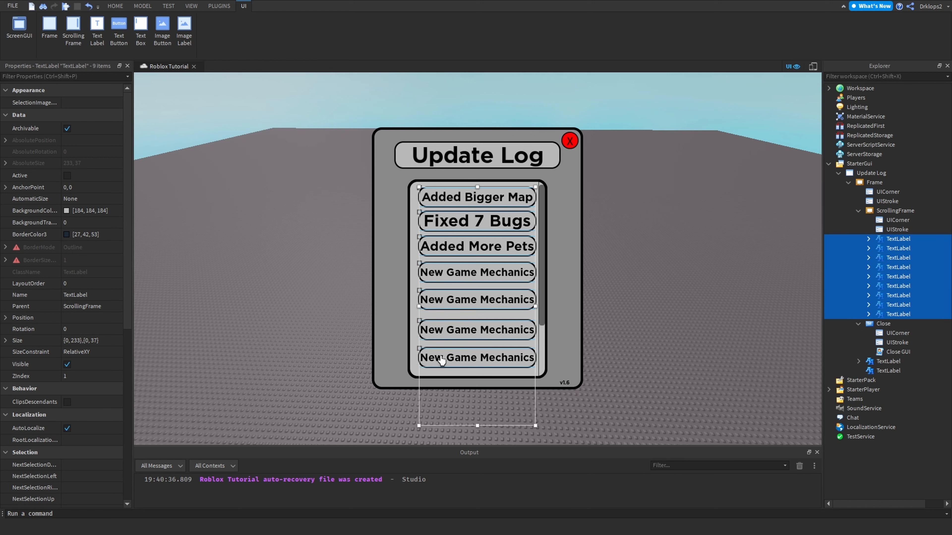
click(209, 6)
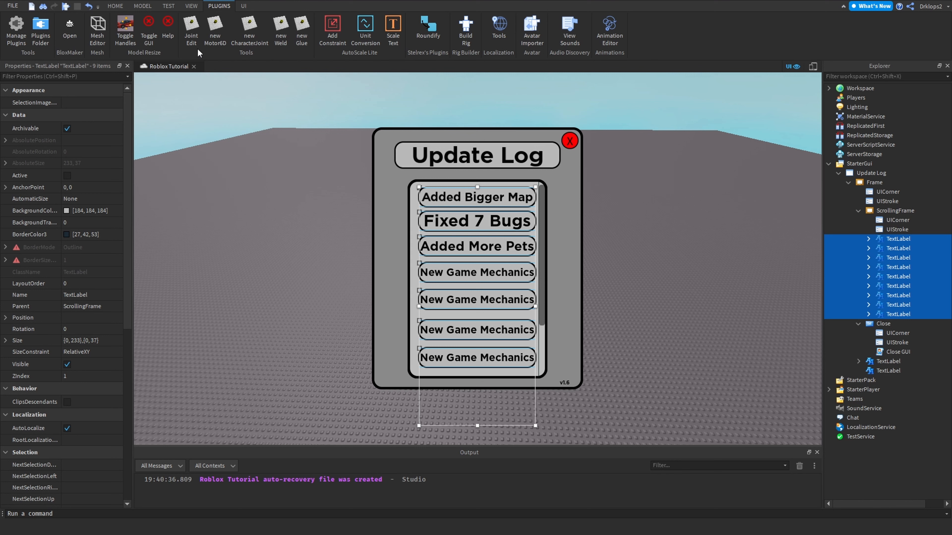
click(354, 36)
click(39, 444)
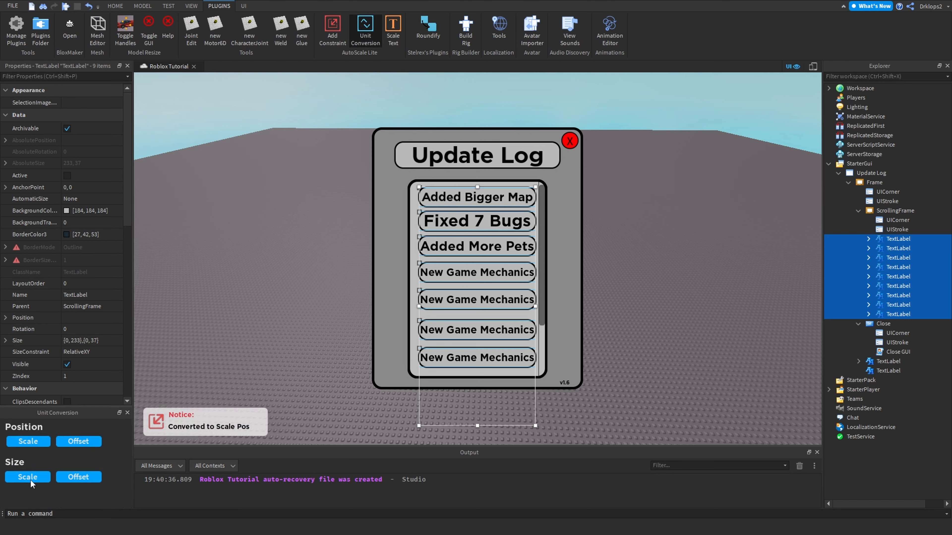
click(30, 477)
click(127, 412)
click(634, 269)
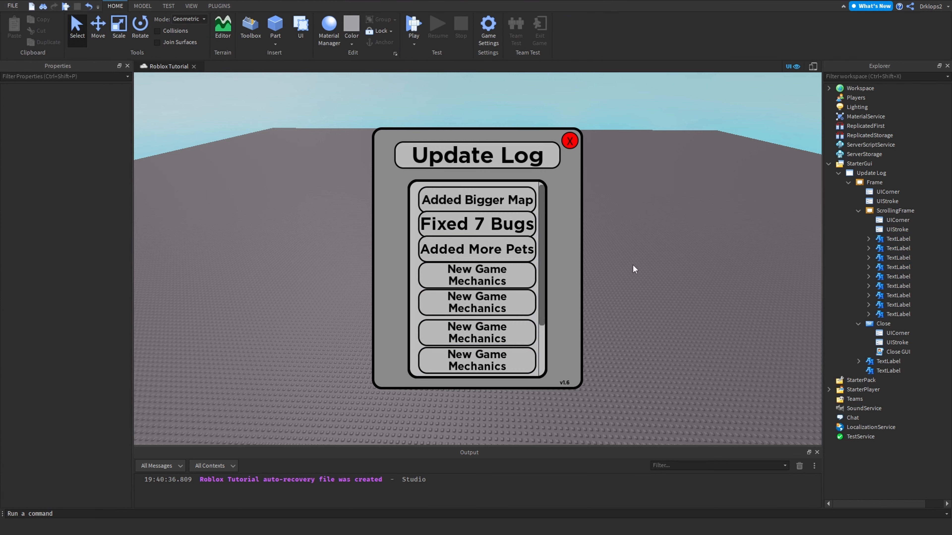
Step: Examine the converted update labels along the whole scrolling list for their size and spacing
scroll(506, 276, down, 3)
scroll(508, 277, up, 3)
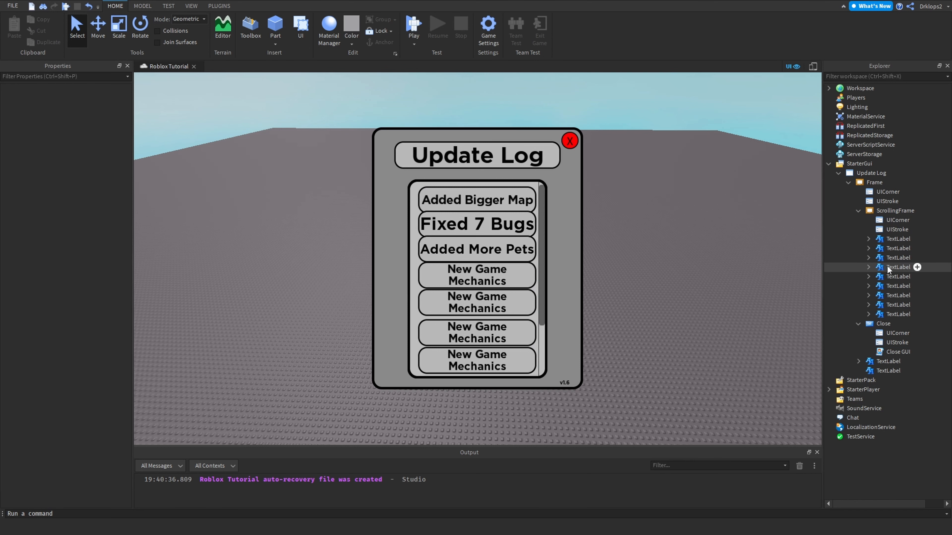
click(470, 286)
click(487, 255)
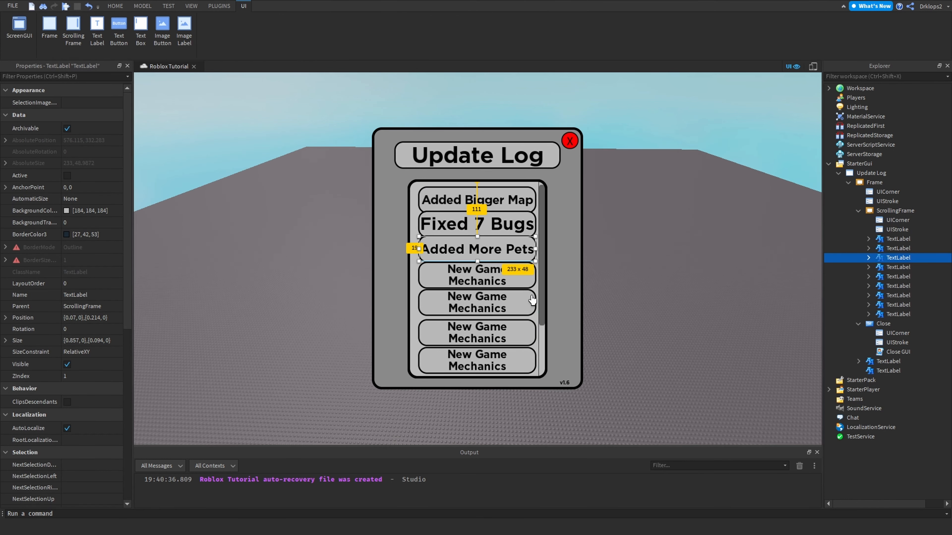
drag(544, 311, 545, 330)
key(ctrl+z)
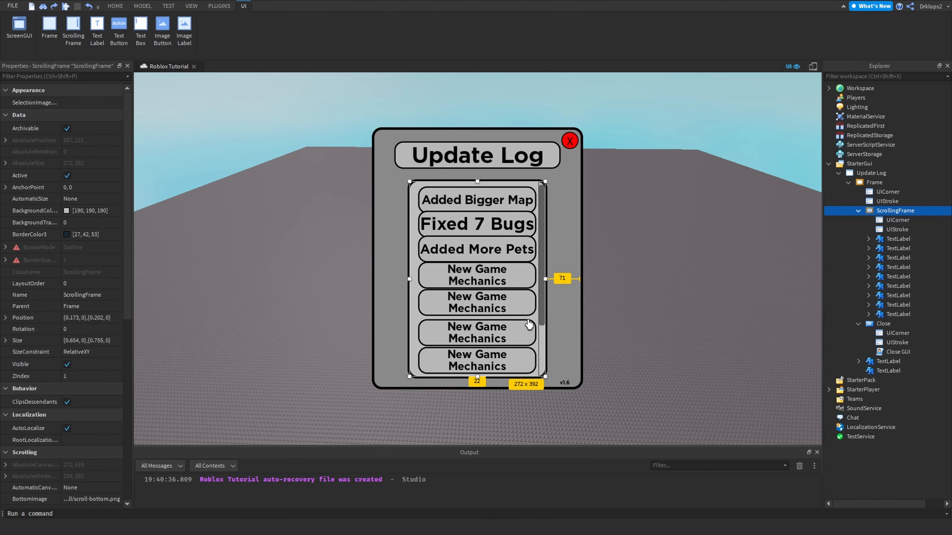
scroll(503, 290, down, 3)
scroll(503, 289, up, 3)
click(502, 249)
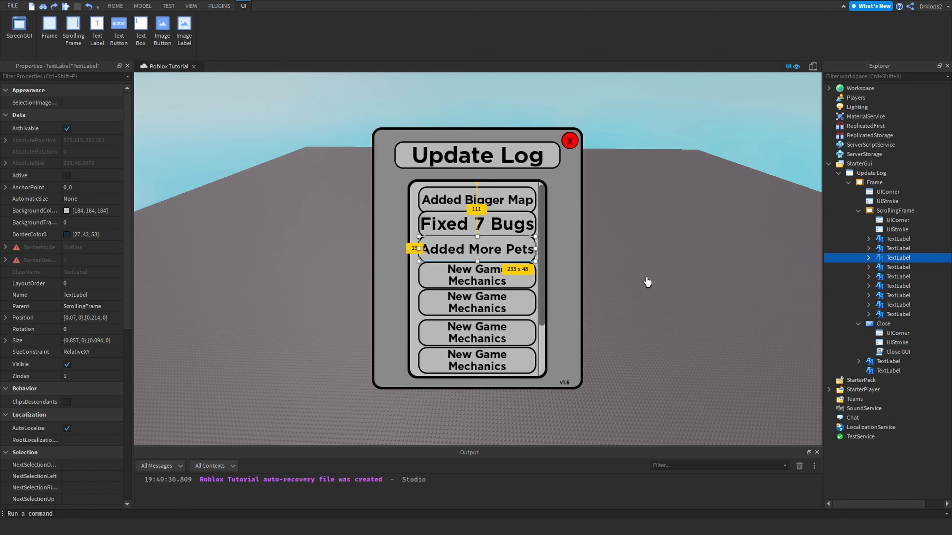
click(639, 283)
scroll(522, 294, down, 4)
scroll(521, 295, up, 4)
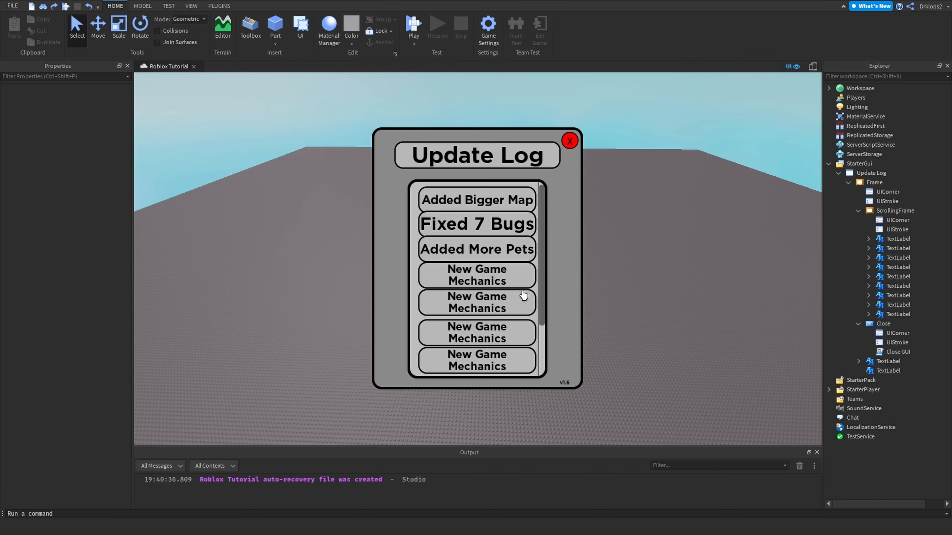
Step: Check the end of the update list and inspect the ScrollingFrame's CanvasSize property without changing it
scroll(521, 296, down, 3)
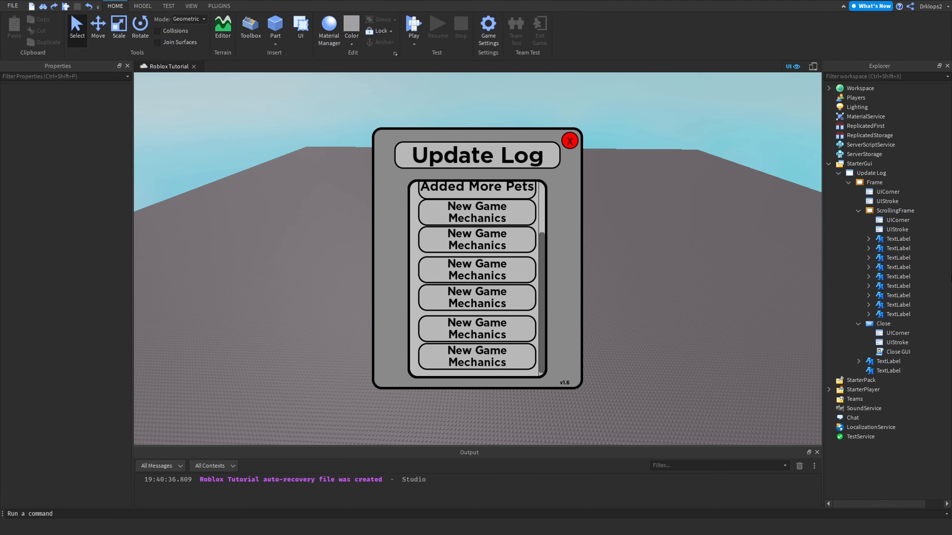
click(920, 211)
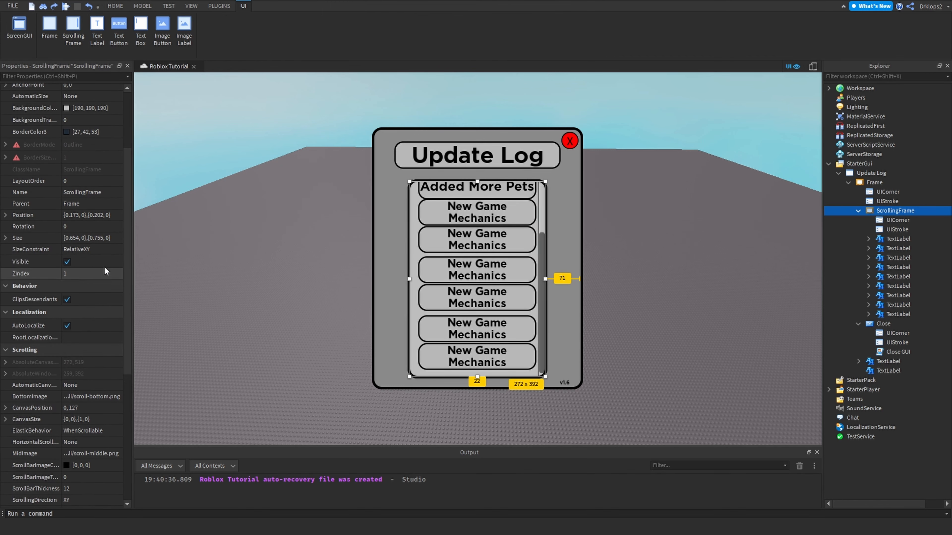
scroll(74, 235, down, 5)
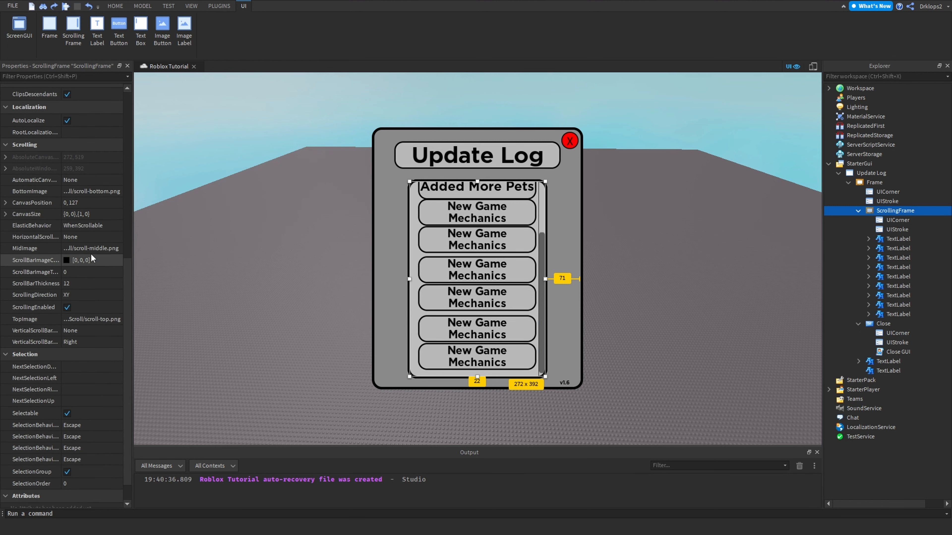
click(83, 214)
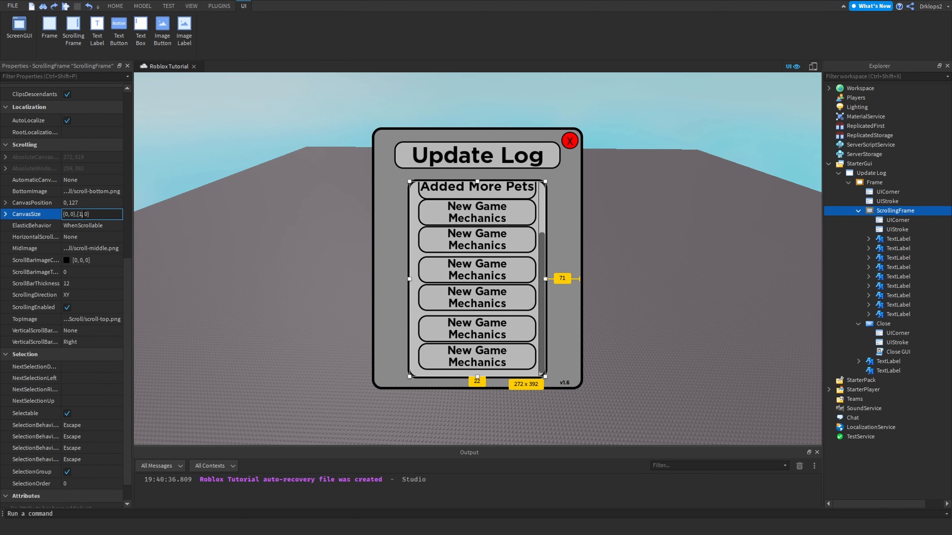
click(146, 224)
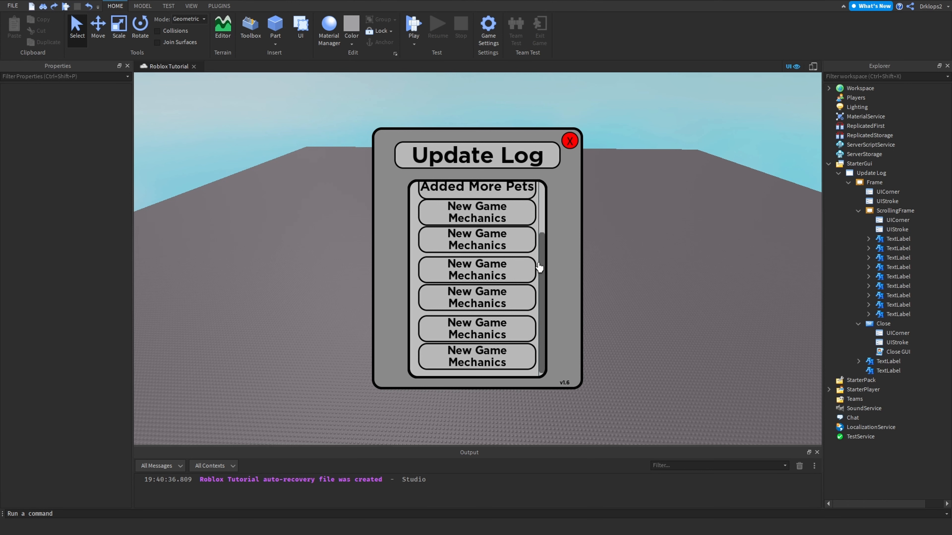
scroll(448, 262, up, 3)
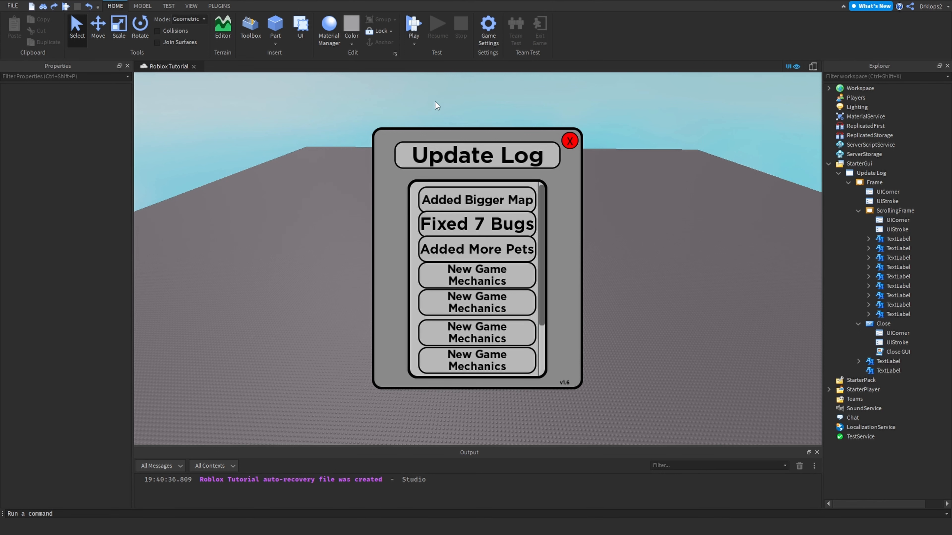
Step: Play-test the game, trying the list scrolling and the red X close button, and stop the test
click(412, 28)
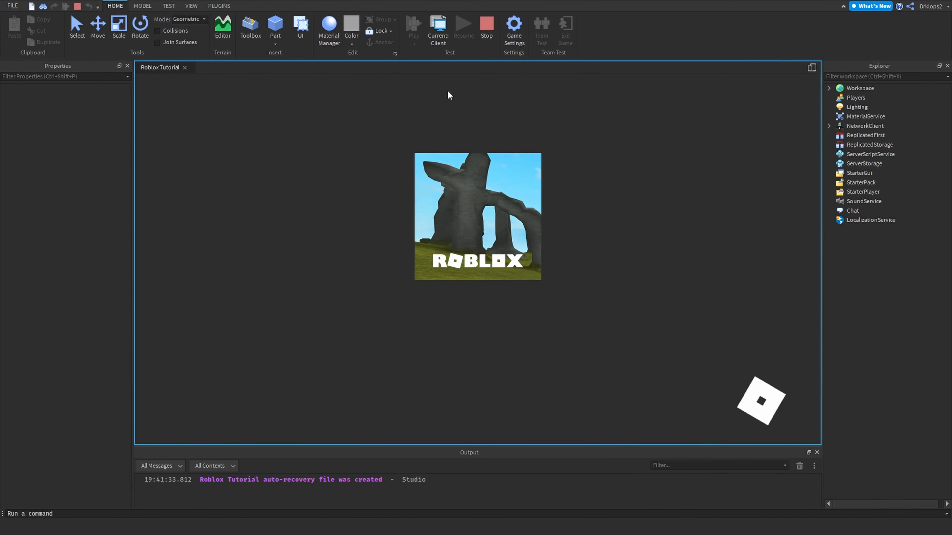
scroll(505, 276, down, 3)
scroll(507, 275, up, 3)
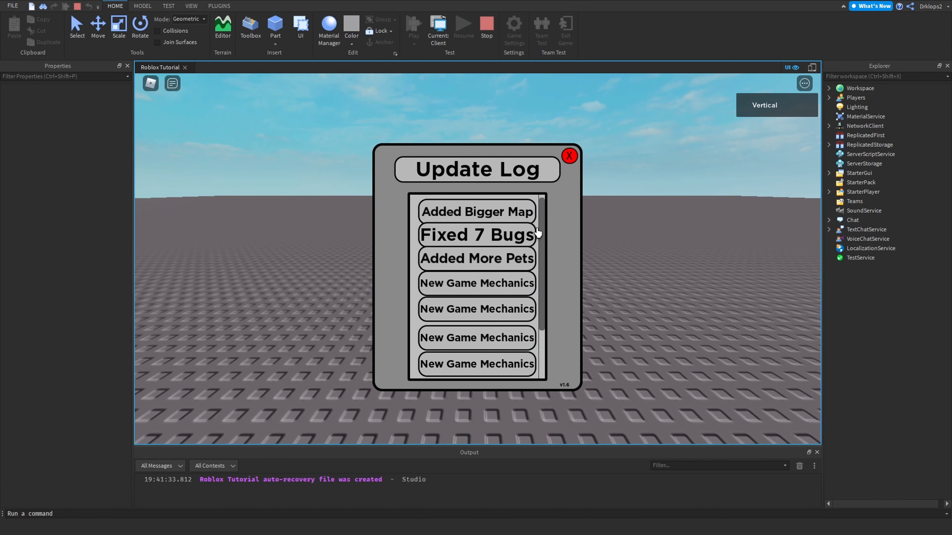
click(570, 157)
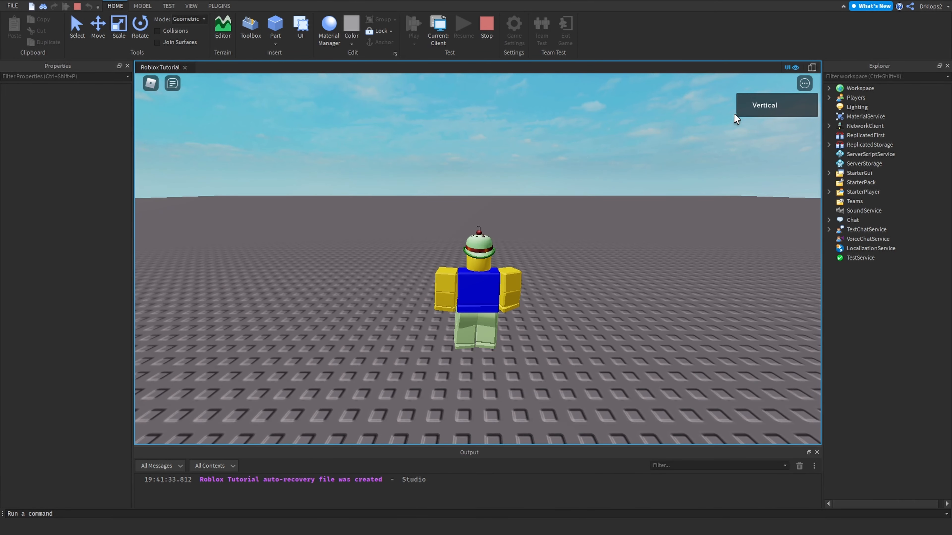
click(487, 27)
Step: Show the GUI in the iPhone 6 device emulation and check how the update list scrolls there
click(812, 68)
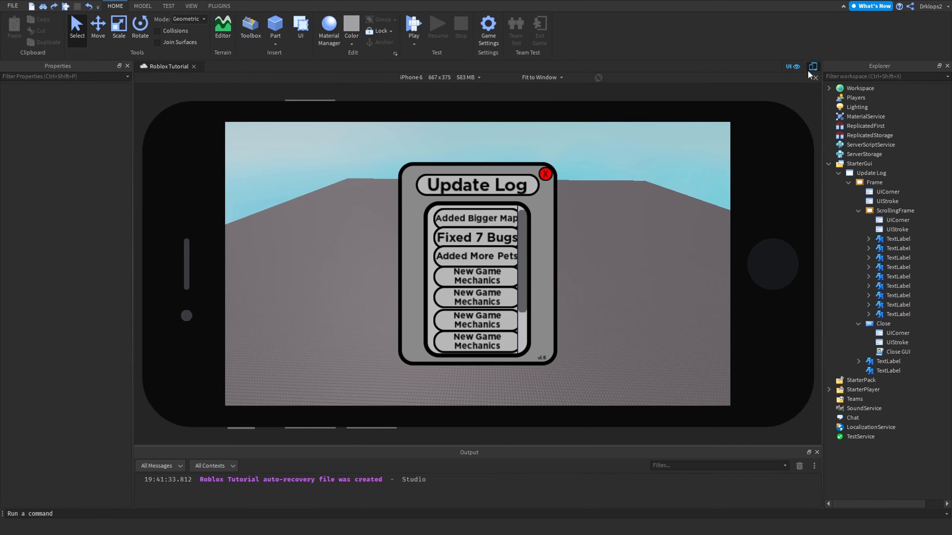
scroll(493, 253, down, 3)
scroll(494, 248, up, 3)
scroll(457, 289, down, 3)
scroll(465, 294, up, 3)
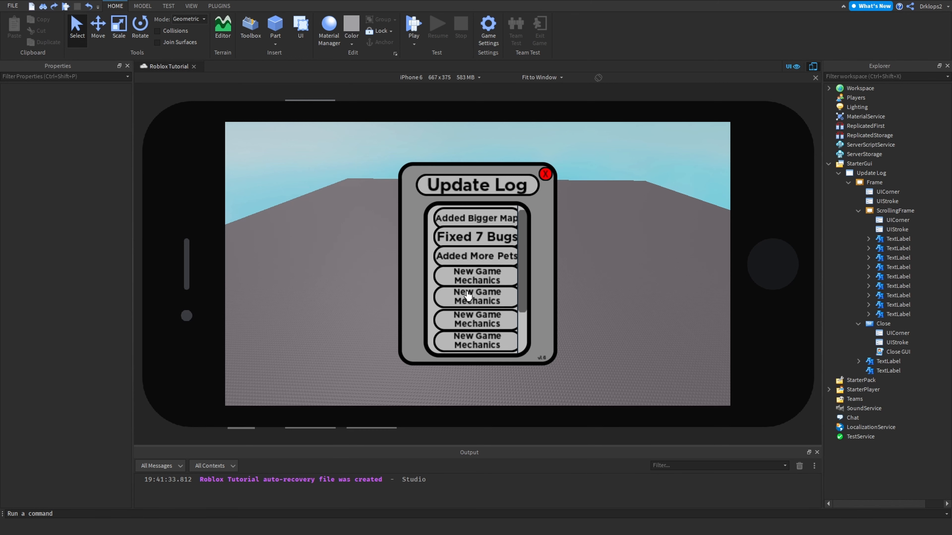
Step: Preview the GUI in the device emulator as iPhone 7 Plus, iPhone X and iPhone XR
click(457, 77)
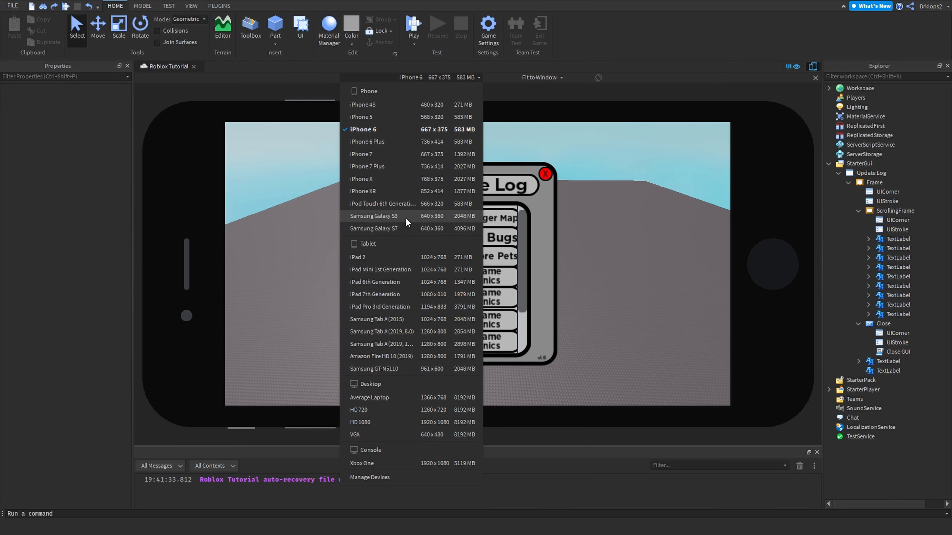
click(388, 168)
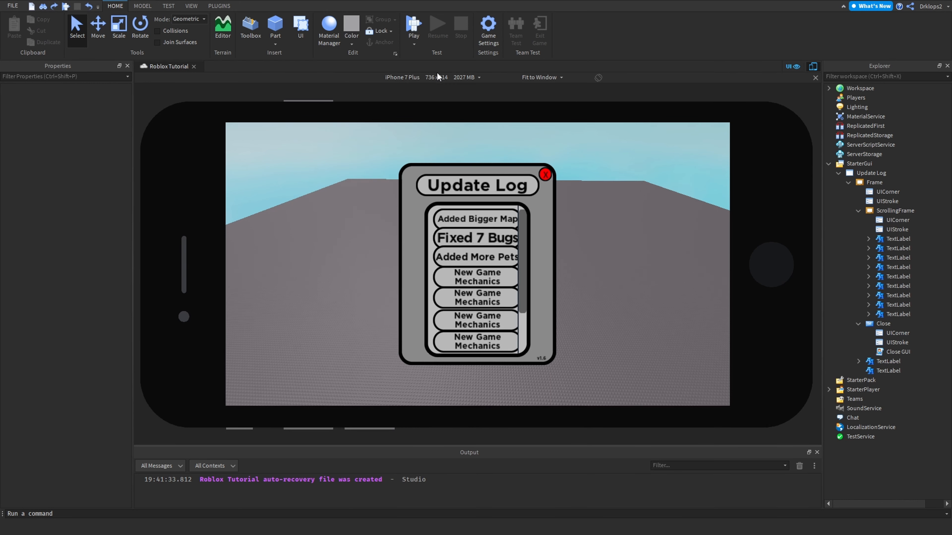
click(437, 76)
click(389, 177)
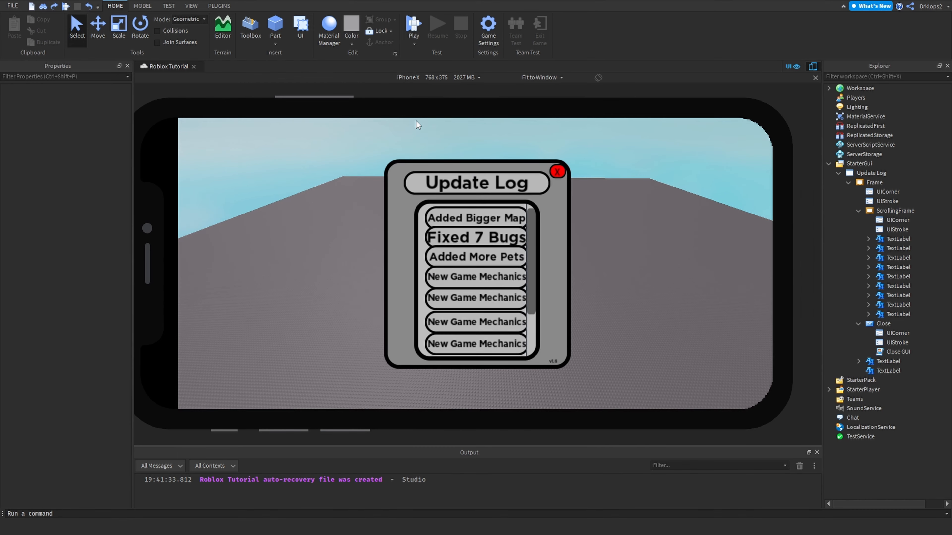
click(434, 76)
click(392, 195)
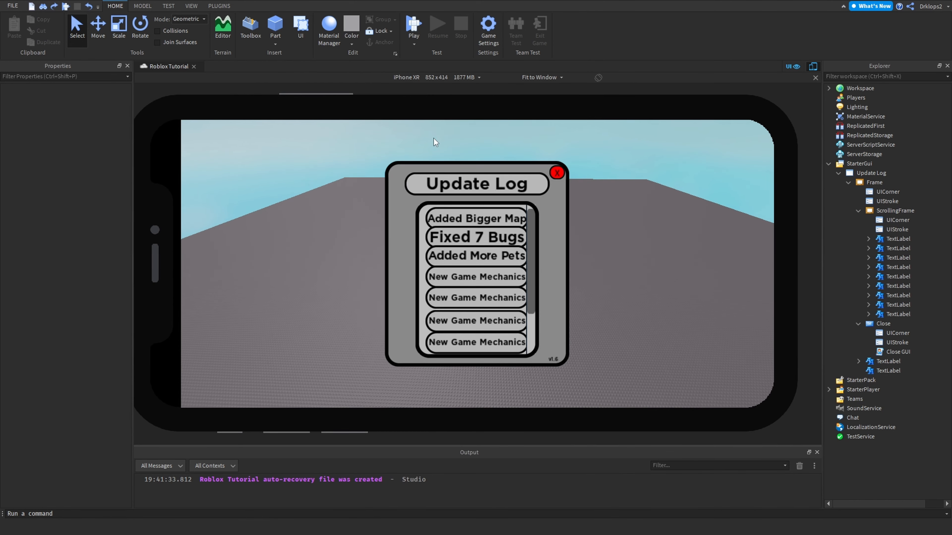
Step: Preview the GUI on the emulated iPad 2 and Average Laptop screens
click(429, 77)
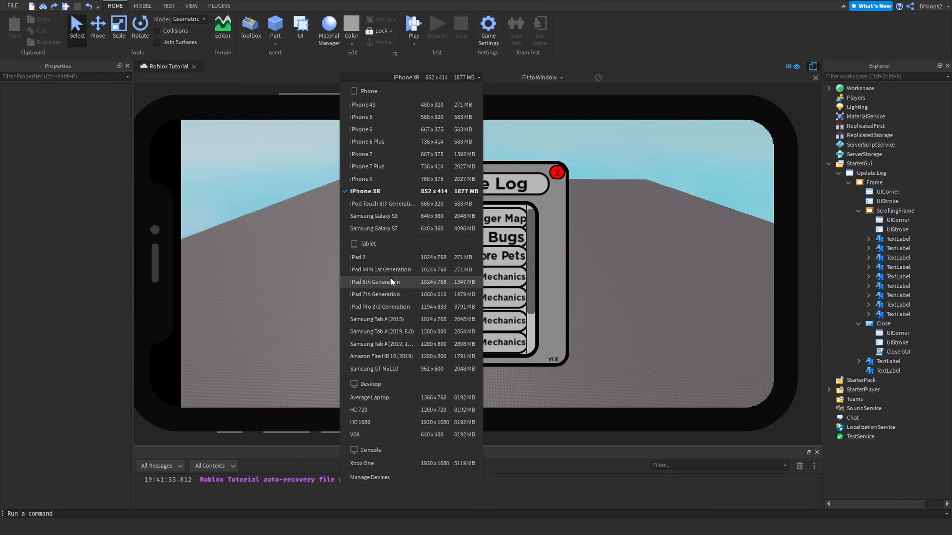
click(372, 258)
click(425, 77)
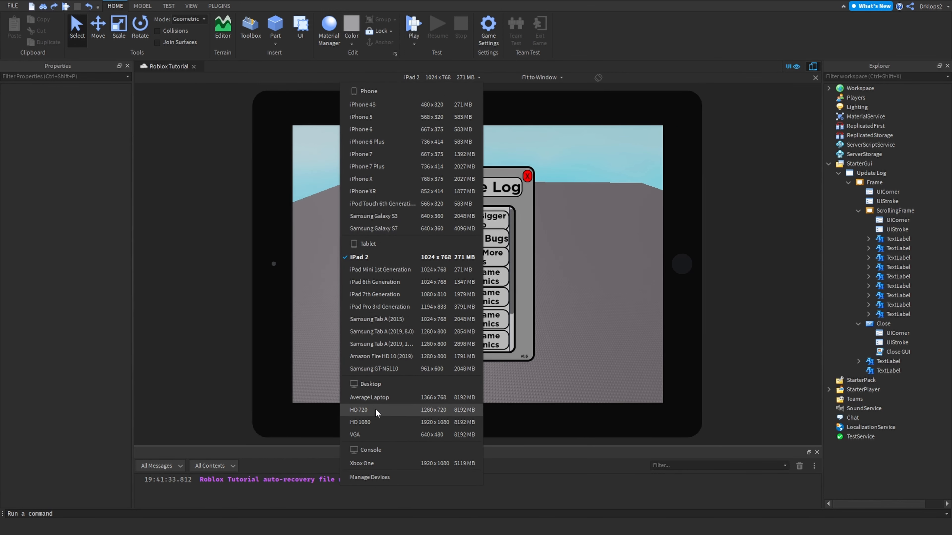
click(374, 397)
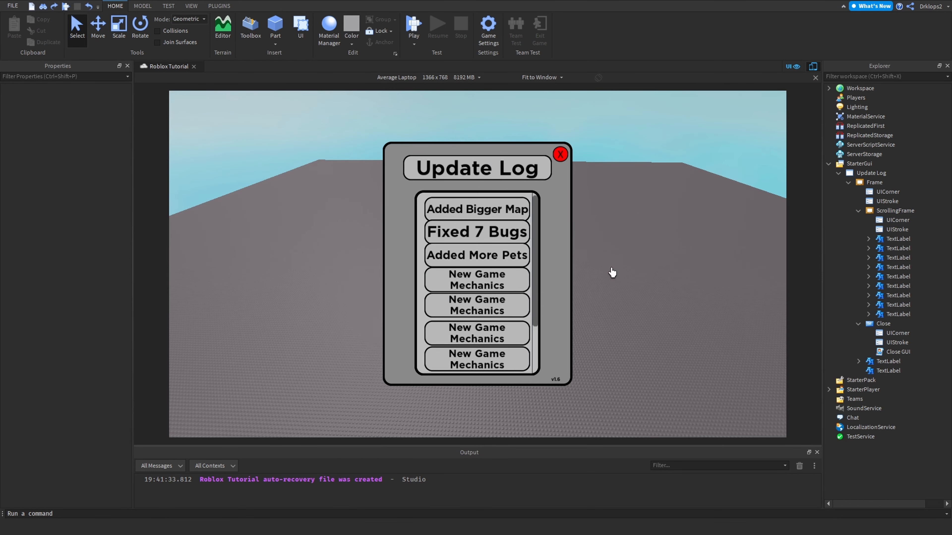
Step: Turn off the device emulation, start a play-test, and close the Update Log GUI with its red X
click(813, 66)
click(414, 25)
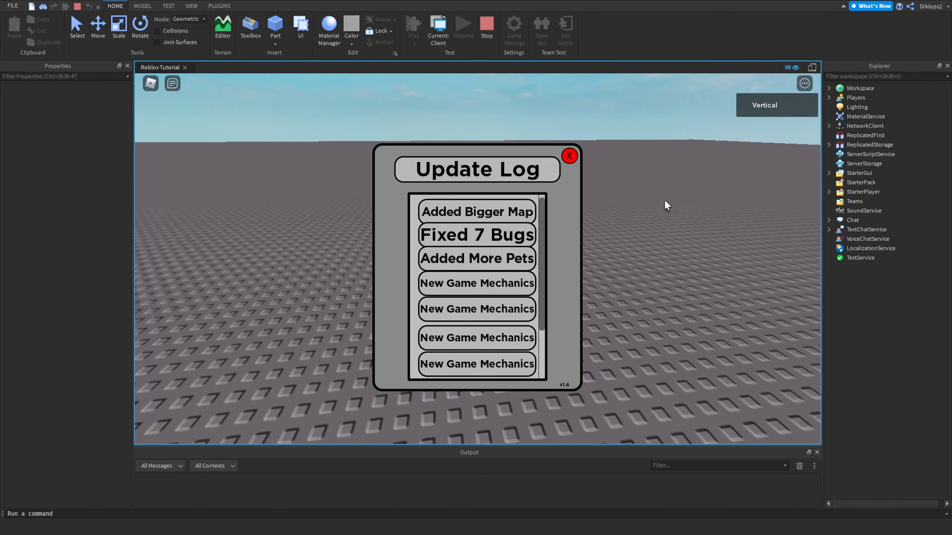
click(569, 156)
Step: Reset the character in the running test, walk around to check whether the closed GUI reappears, and stop the test
key(Escape)
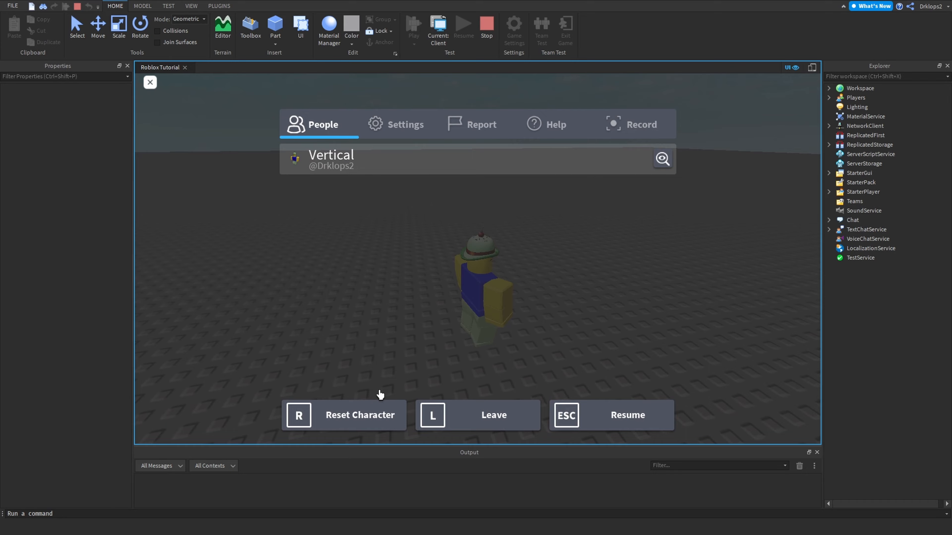
click(379, 397)
key(Return)
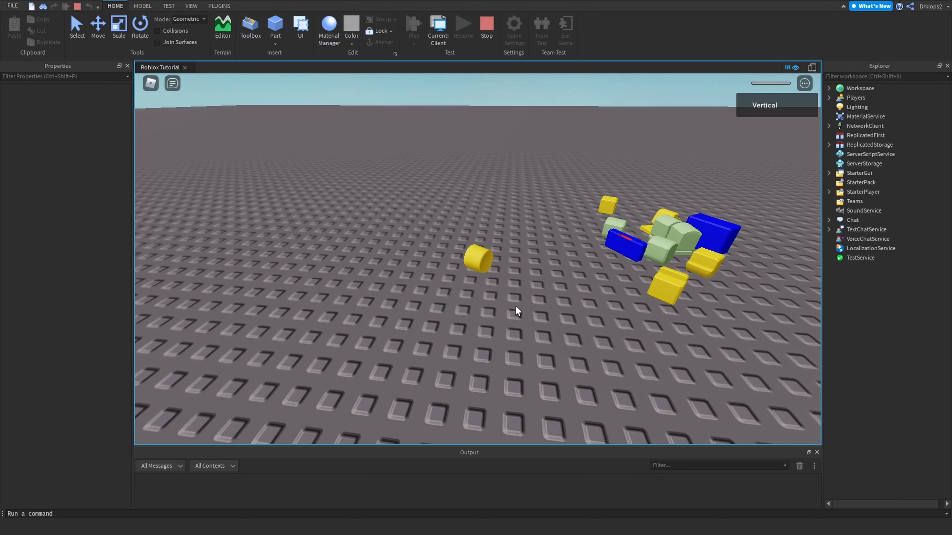
key(d)
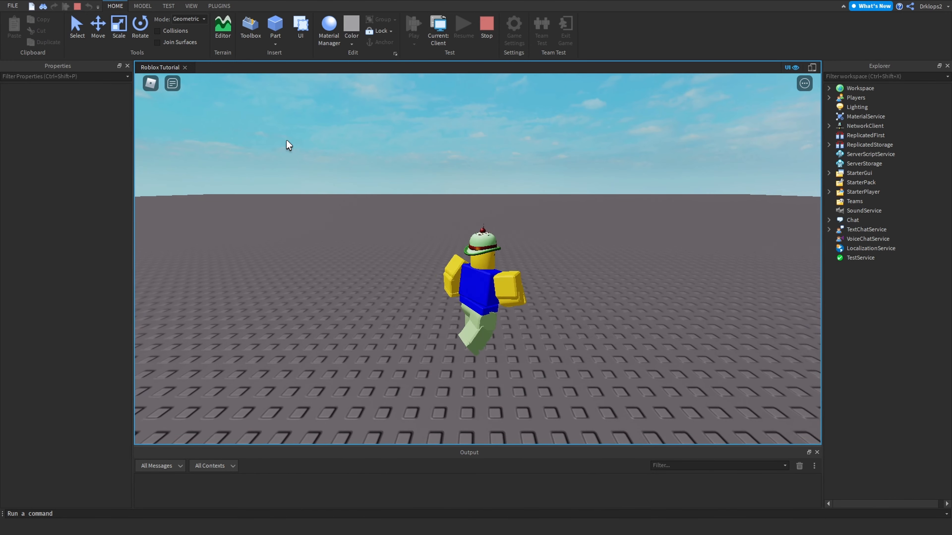
right_drag(287, 145, 375, 158)
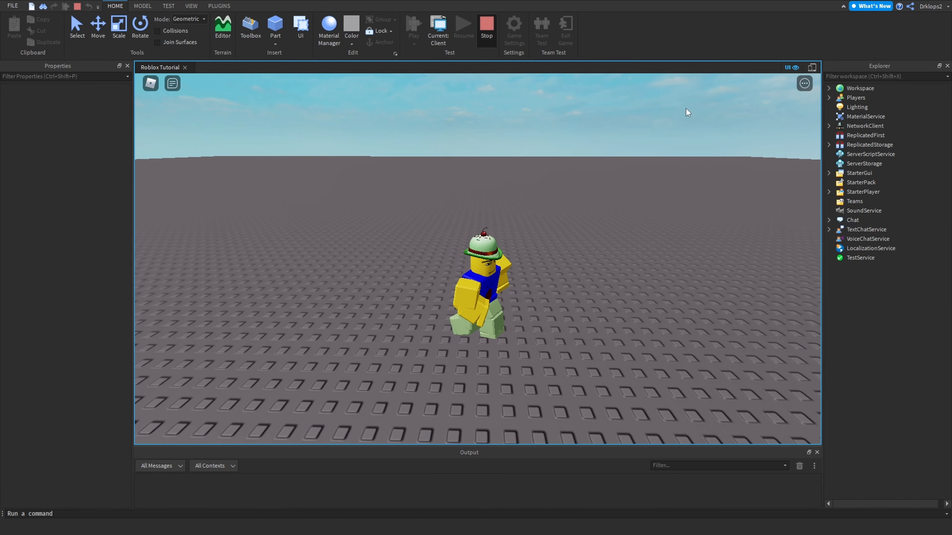
click(488, 30)
Step: Disable the Update Log ScreenGui to demonstrate hiding it in the viewport, and enable it again
click(855, 173)
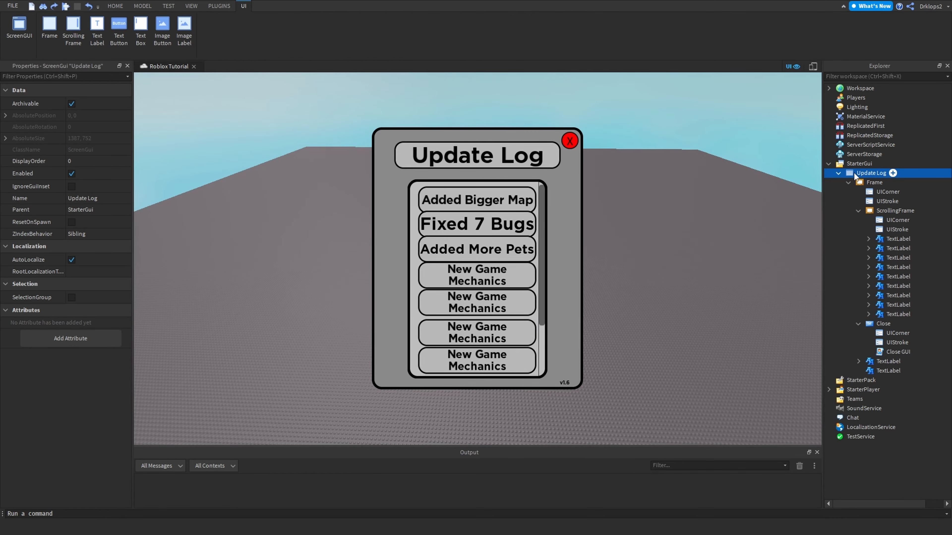
click(669, 203)
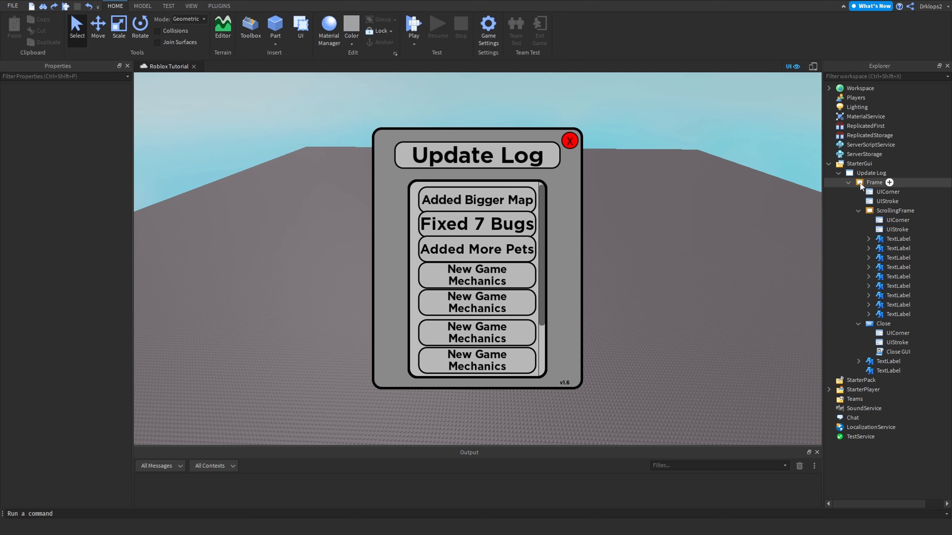
click(863, 176)
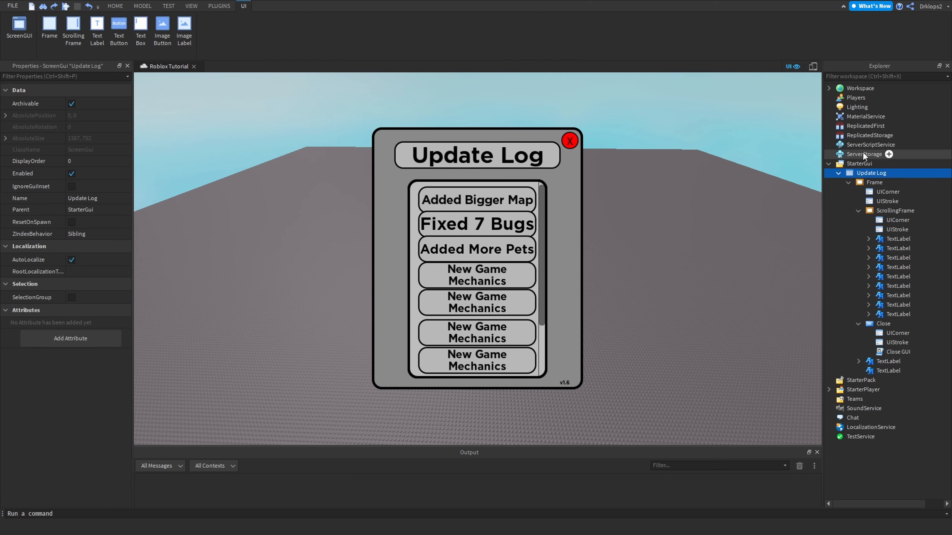
click(72, 173)
click(250, 138)
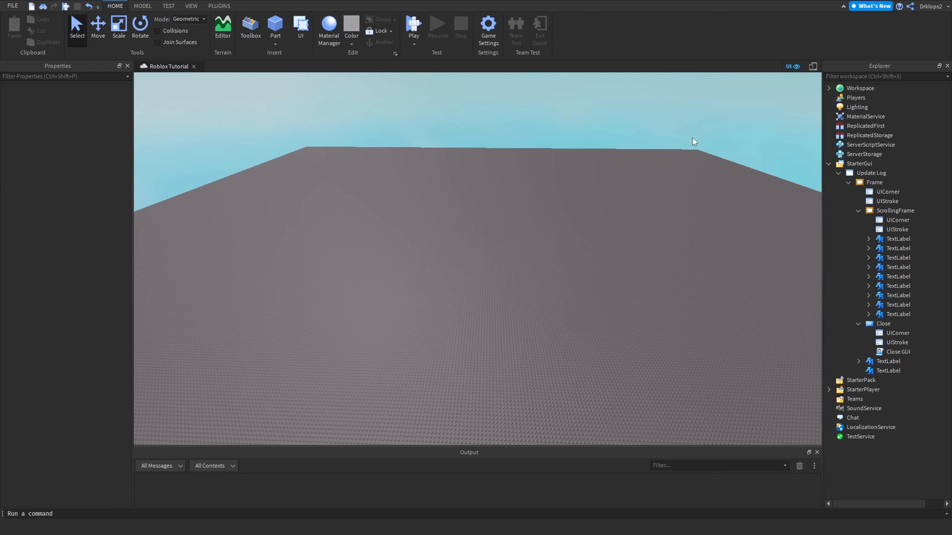
click(862, 174)
click(72, 173)
click(182, 184)
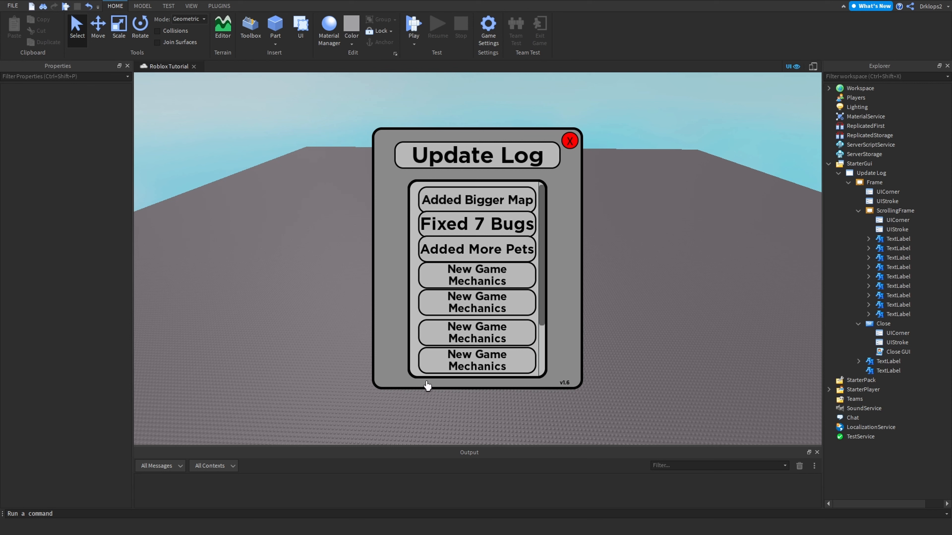
Step: Check the update entries in the editor by scrolling the list down to its end
scroll(491, 313, down, 3)
scroll(492, 313, up, 3)
scroll(491, 313, down, 3)
scroll(491, 313, down, 1)
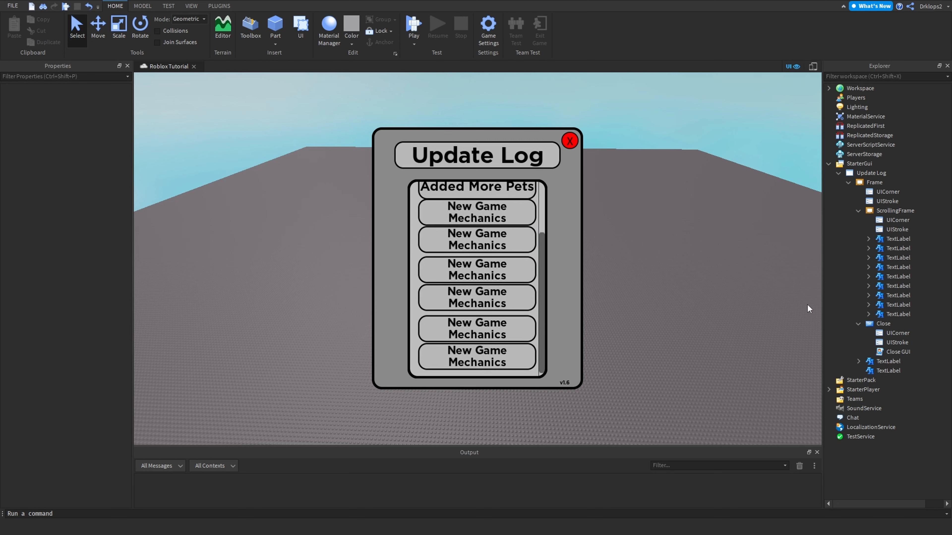